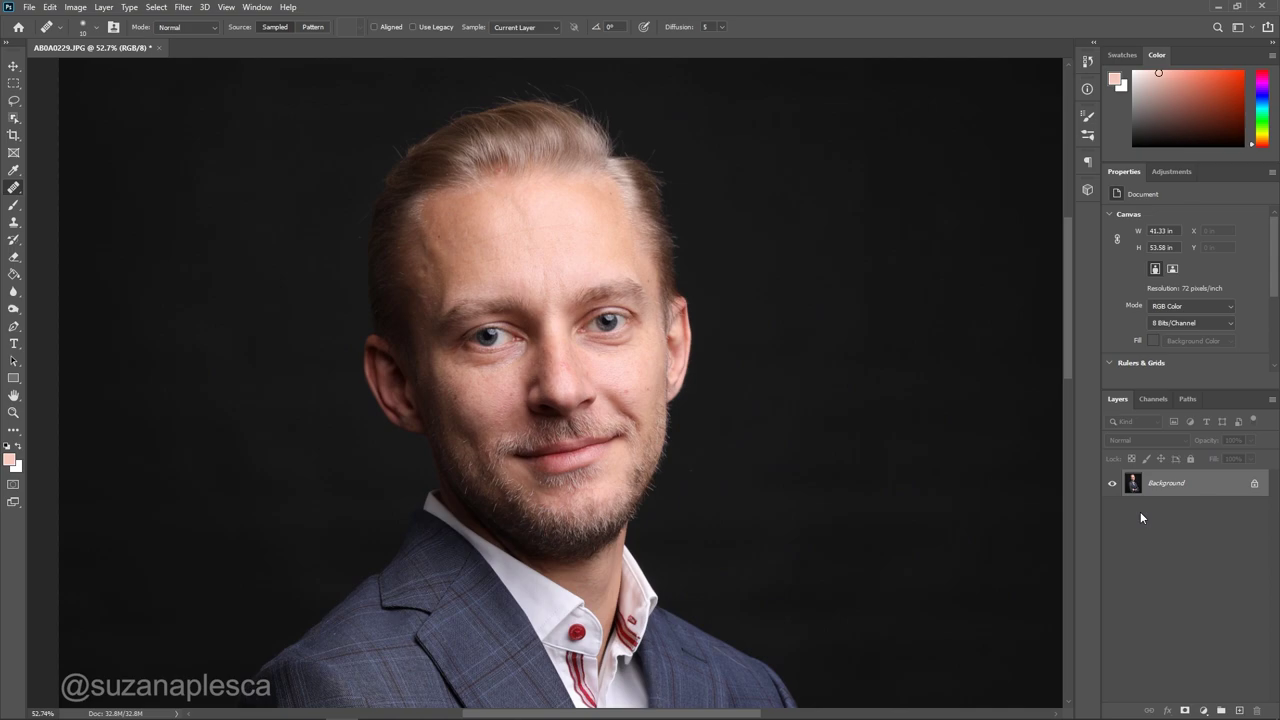
Duplicate the Background layer twice and rename the upper copy "h" and the lower copy "l"
key("ctrl+j")
key("ctrl+j")
double_click(1165, 483)
type("h")
key("Return")
double_click(1159, 510)
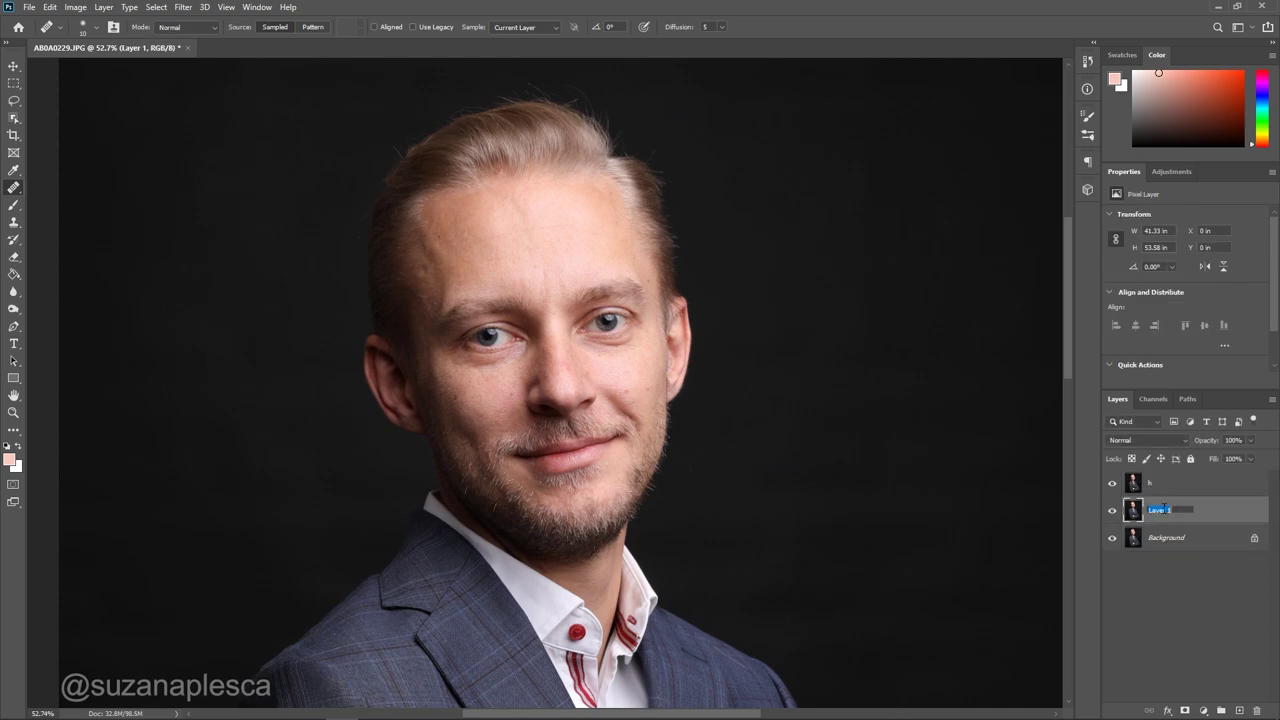
type("l")
key("Return")
Hide layer h and apply a Gaussian Blur to layer l to smooth away the fine skin detail
left_click(1112, 483)
left_click(183, 7)
mouse_move(214, 157)
left_click(377, 206)
left_click(994, 392)
Show layer h, run Apply Image on it to extract the texture, and set its blend mode to Linear Light
left_click(1177, 487)
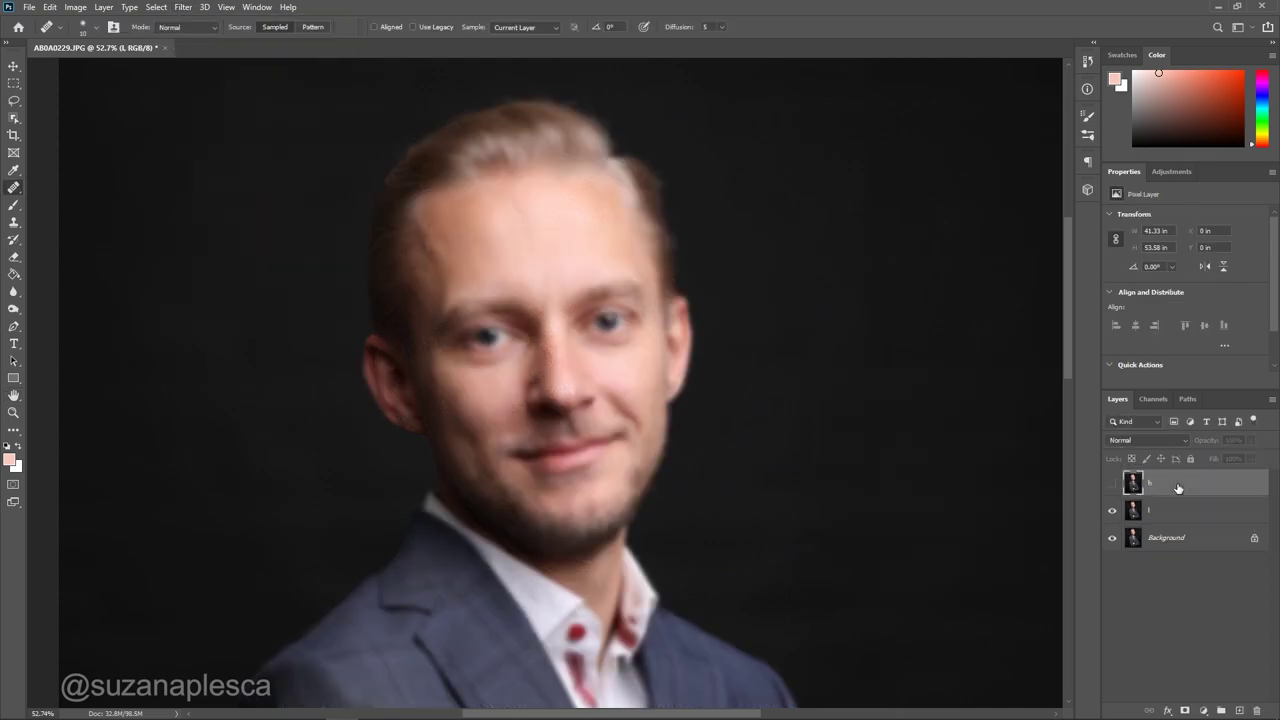
left_click(1112, 483)
left_click(71, 6)
left_click(98, 202)
left_click(1057, 206)
left_click(1148, 440)
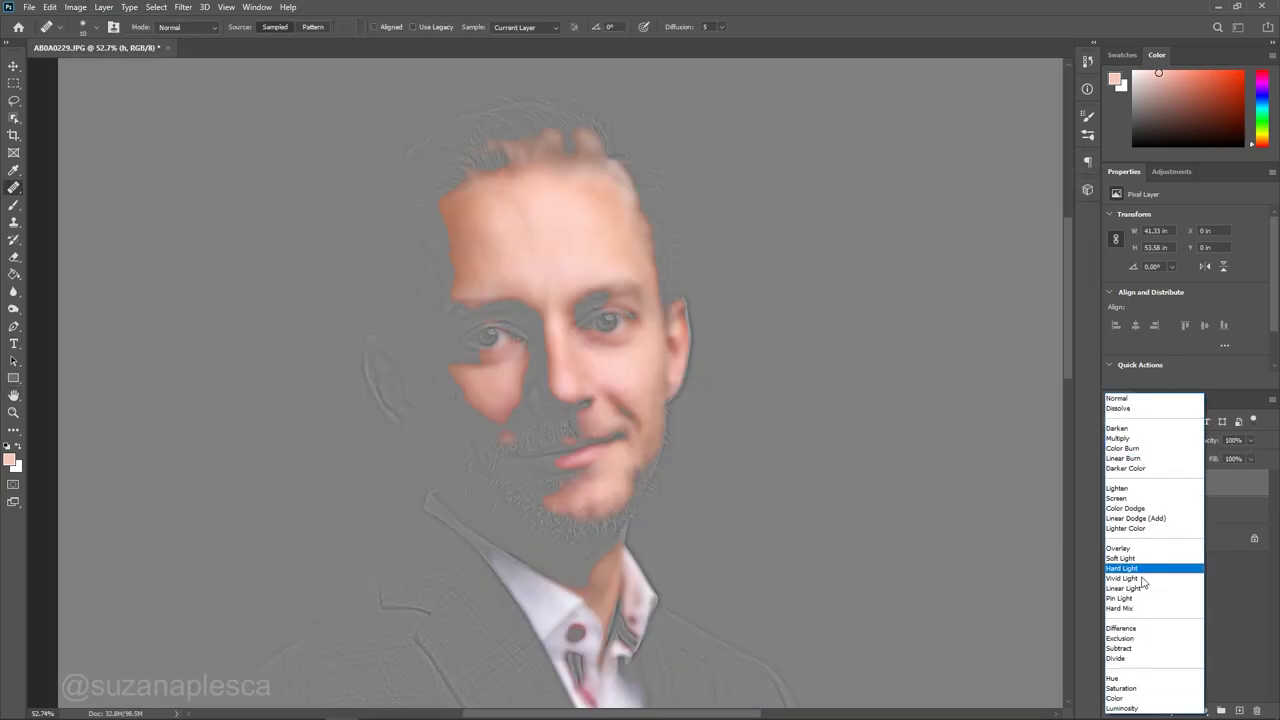
left_click(1140, 580)
Group layers h and l, name the group "FS" and expand it
left_click_drag(1188, 491, 1221, 710)
double_click(1156, 478)
type("FS")
key("Return")
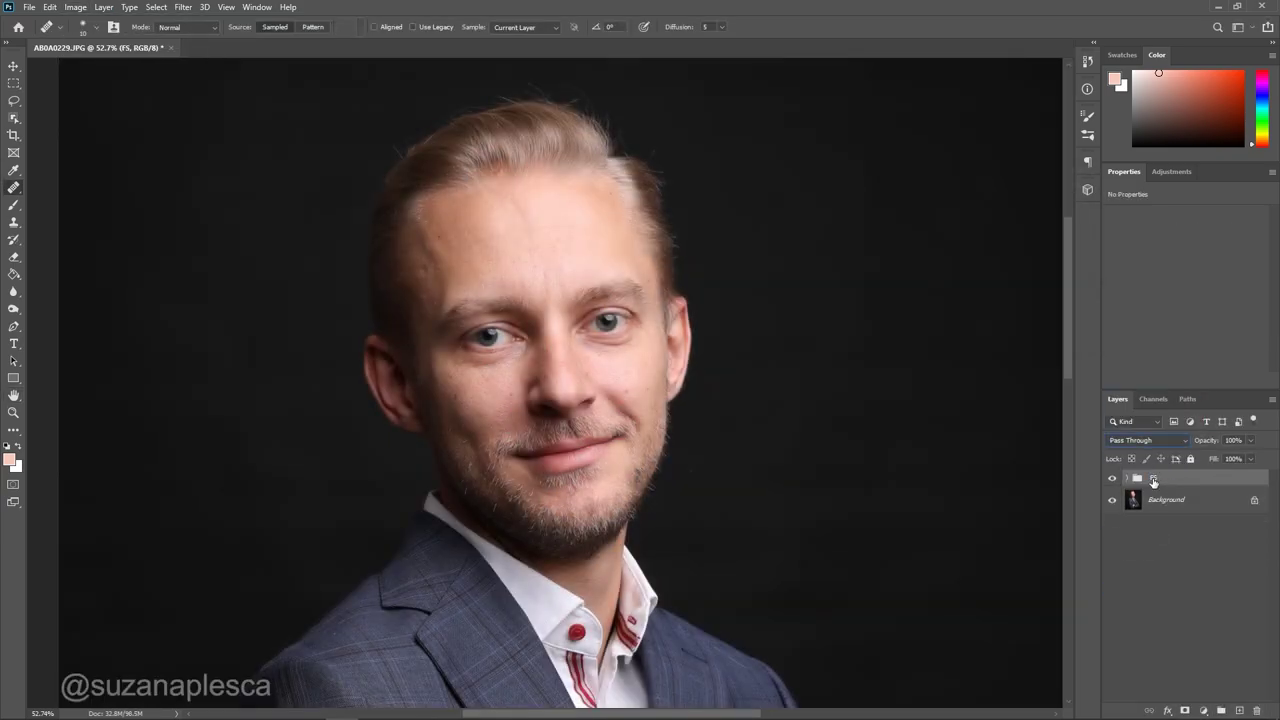
left_click(1127, 478)
On layer l, even out the uneven tones of the forehead and temple with the Healing Brush, using sampled skin
left_click(1213, 536)
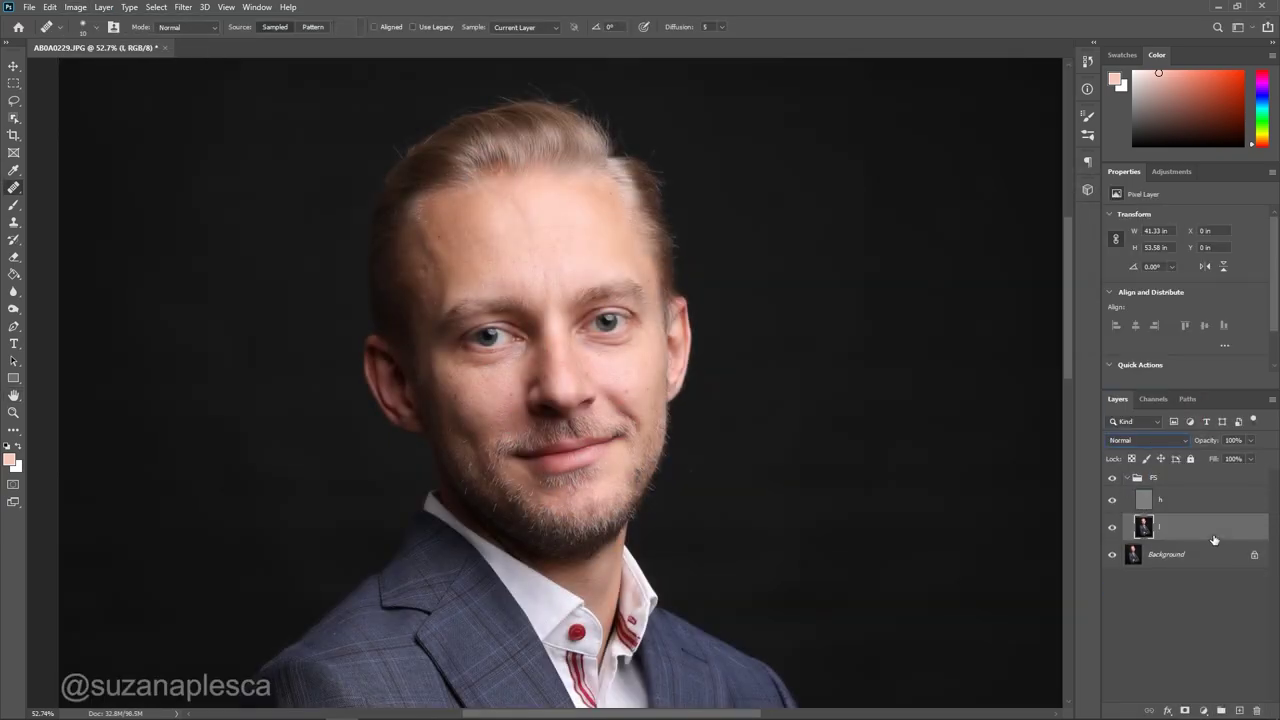
left_click(499, 274)
left_click(640, 287)
scroll(429, 256, "up", 9)
key("bracketright")
key("bracketright")
key("bracketright")
scroll(429, 314, "down", 1)
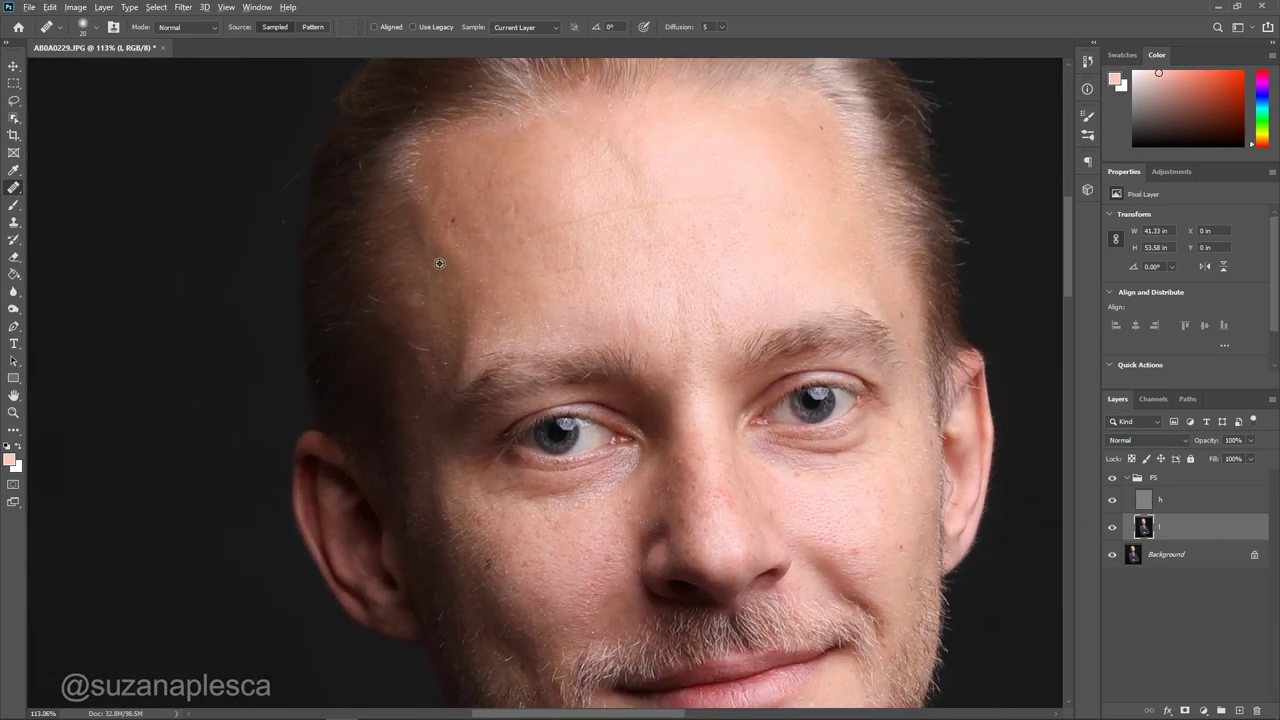
left_click(421, 392, "alt")
left_click(482, 263, "alt")
left_click_drag(431, 190, 441, 206)
left_click(645, 230, "alt")
left_click_drag(690, 251, 722, 308)
Even out the shaded cheek on layer l with the Healing Brush, sampling nearby skin
scroll(517, 330, "down", 2)
scroll(517, 330, "down", 2)
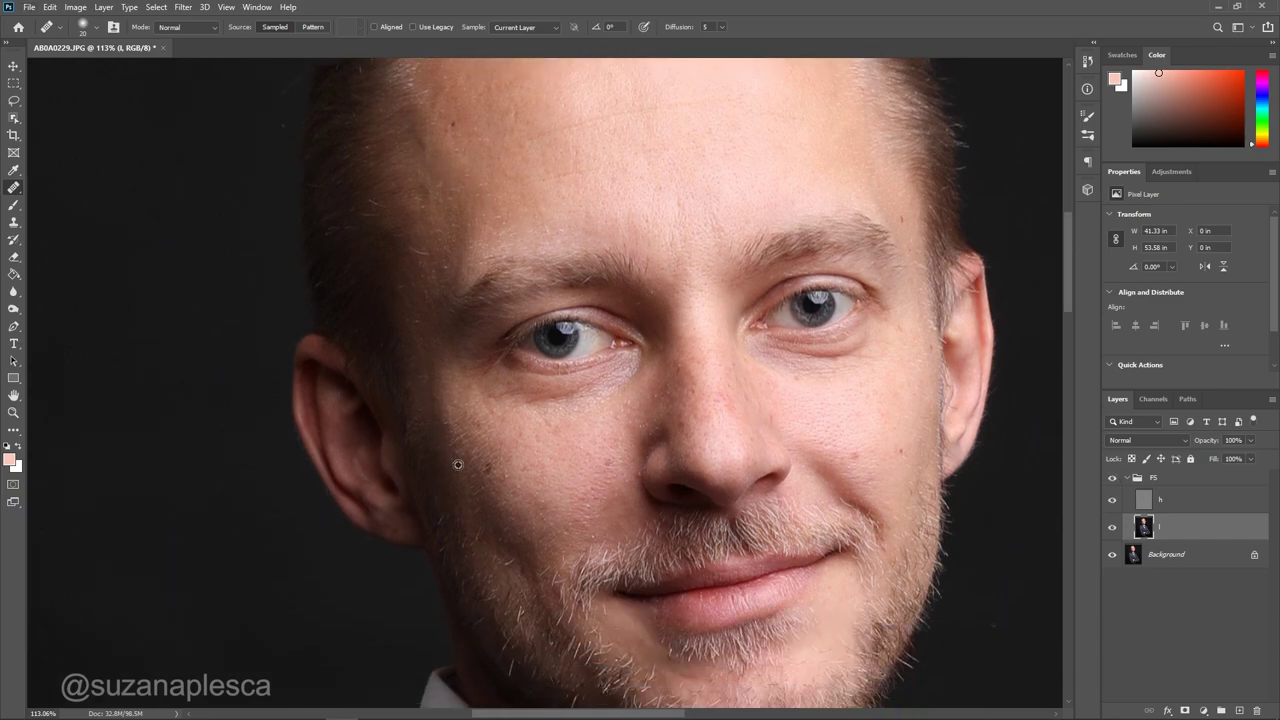
left_click(544, 506, "alt")
mouse_move(524, 519)
left_mouse_down()
mouse_move(554, 468)
mouse_move(593, 487)
left_mouse_up()
left_click(571, 470, "alt")
Paint over the forehead's uneven patches on layer l with an enlarged soft Brush, using sampled forehead tones
left_click(15, 203)
scroll(575, 291, "up", 2)
key("bracketright")
key("bracketright")
scroll(576, 272, "down", 1)
left_click(516, 266, "alt")
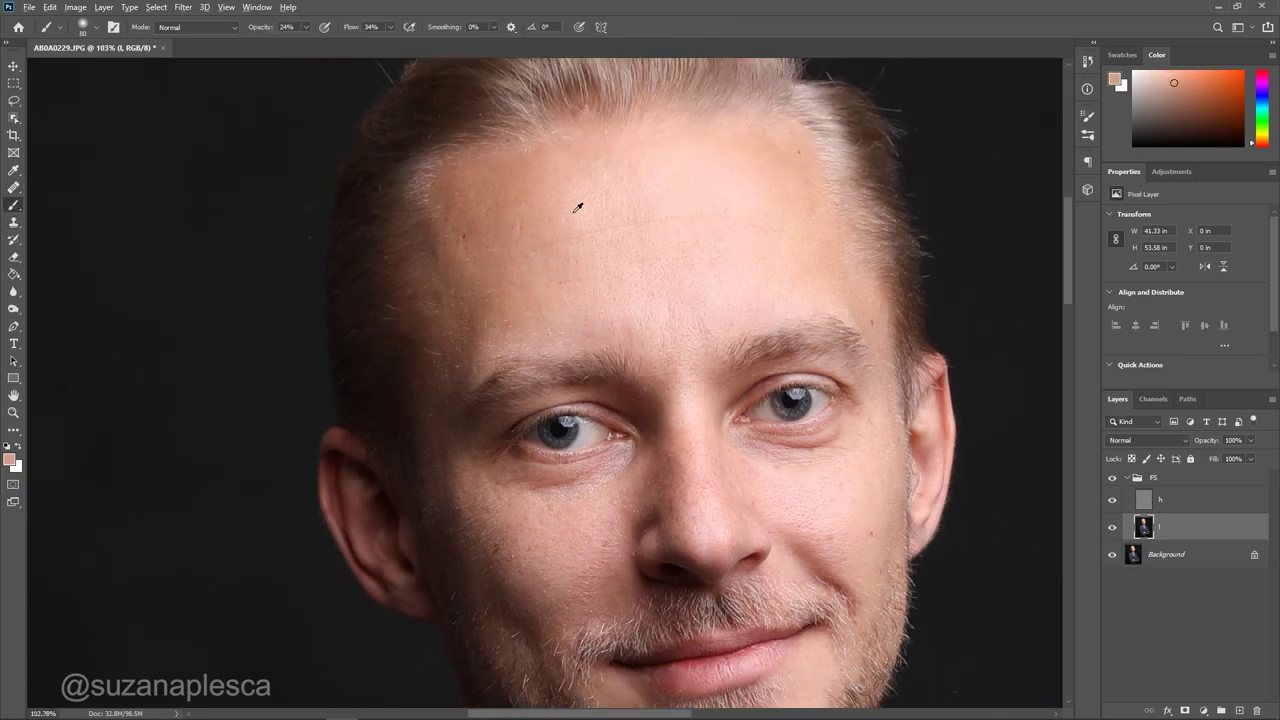
left_click(575, 212, "alt")
left_click(579, 179, "alt")
Blend the shaded cheek's tones on layer l with the Brush, resampling skin colors from the cheek
left_click(472, 490, "alt")
scroll(469, 497, "down", 2)
scroll(578, 434, "up", 2)
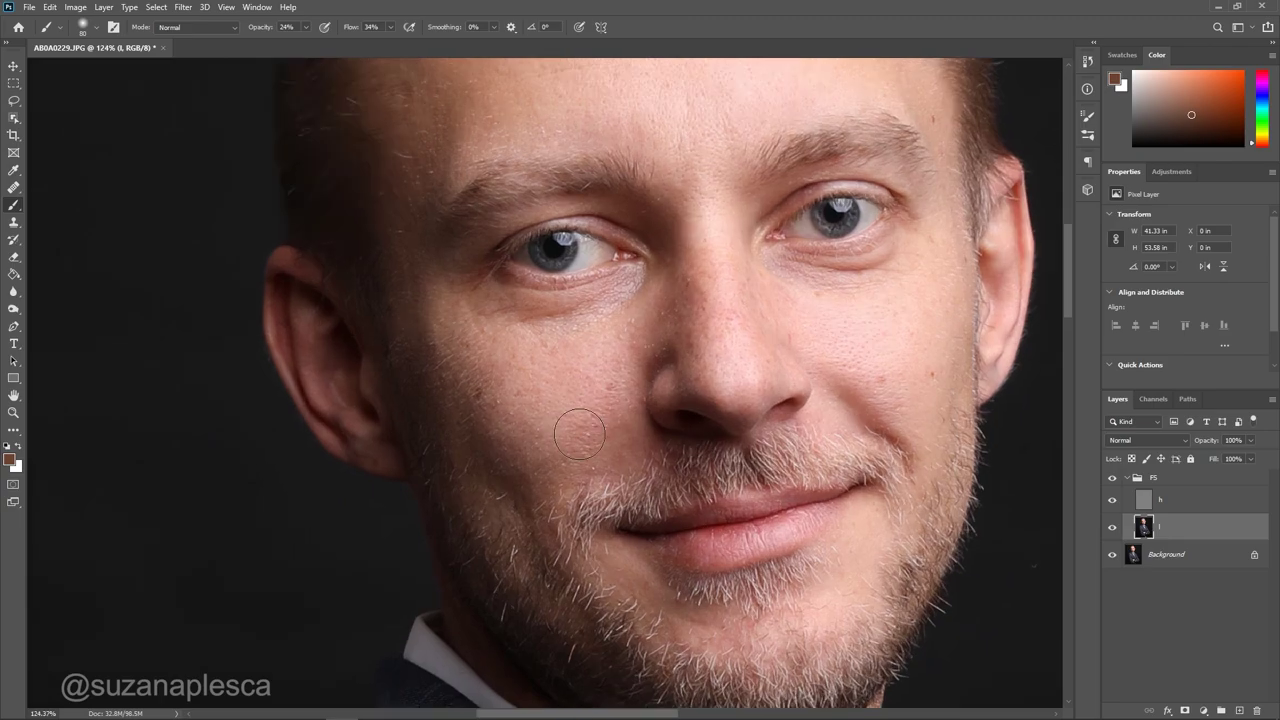
left_click(517, 392, "alt")
left_click(606, 360, "alt")
left_click(627, 349, "alt")
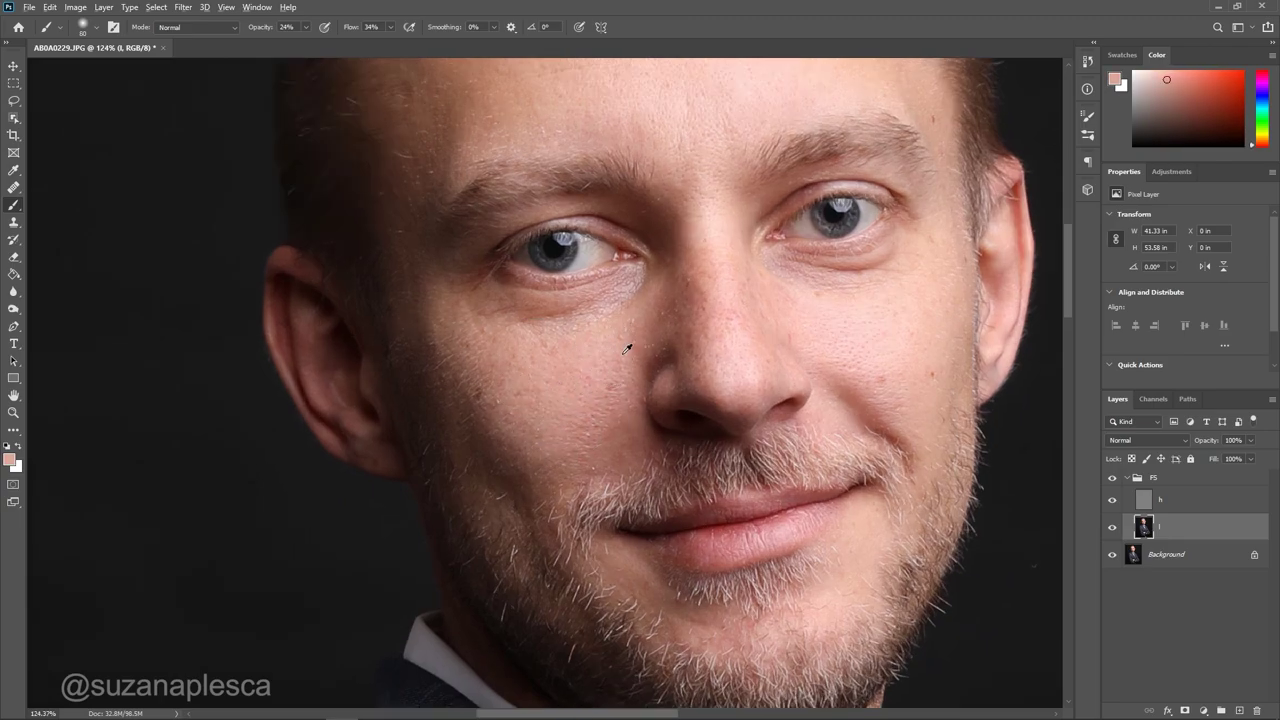
left_click(512, 430, "alt")
Brush sampled skin tones under both eyes and beside the nose to soften the dark areas on layer l
left_click(646, 364, "alt")
left_click(648, 300, "alt")
left_click_drag(645, 285, 559, 310)
left_click(829, 328, "alt")
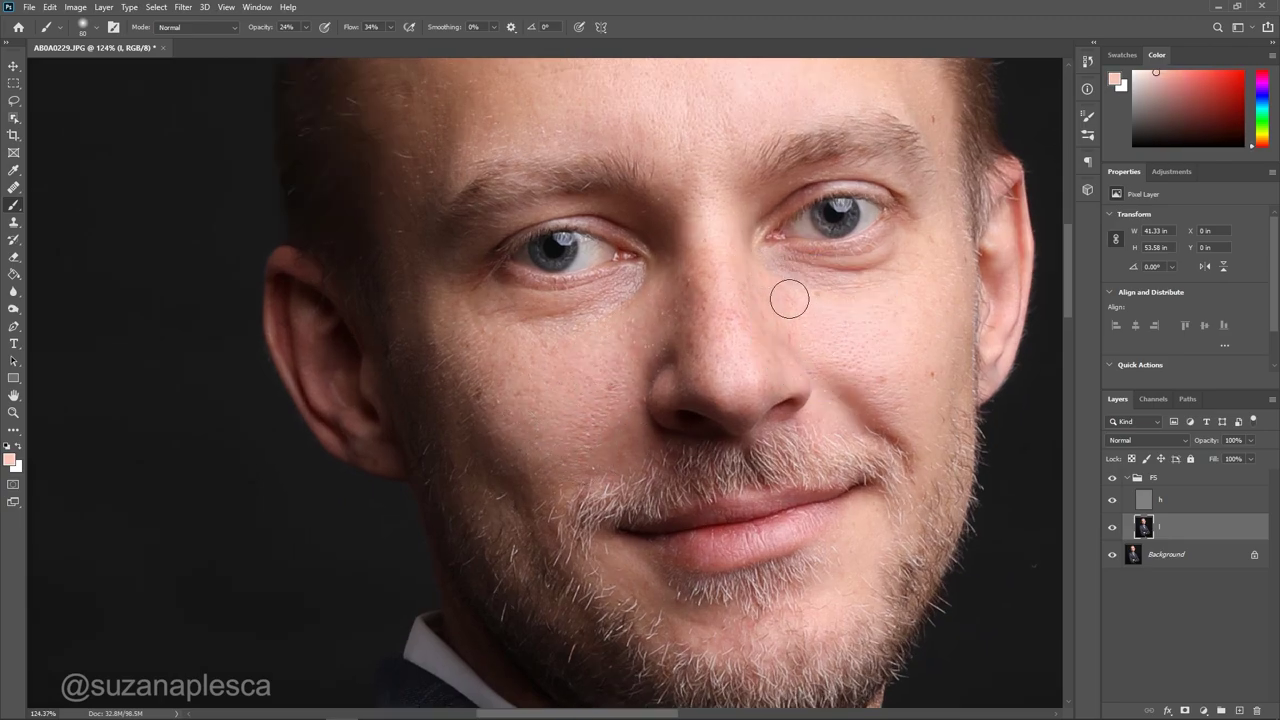
left_click(863, 344, "alt")
Smooth the color transitions along the nose on layer l with a smaller Brush, then return to the Healing Brush
key("bracketleft")
key("bracketleft")
key("bracketleft")
key("bracketleft")
key("bracketleft")
key("bracketleft")
left_click(666, 333, "alt")
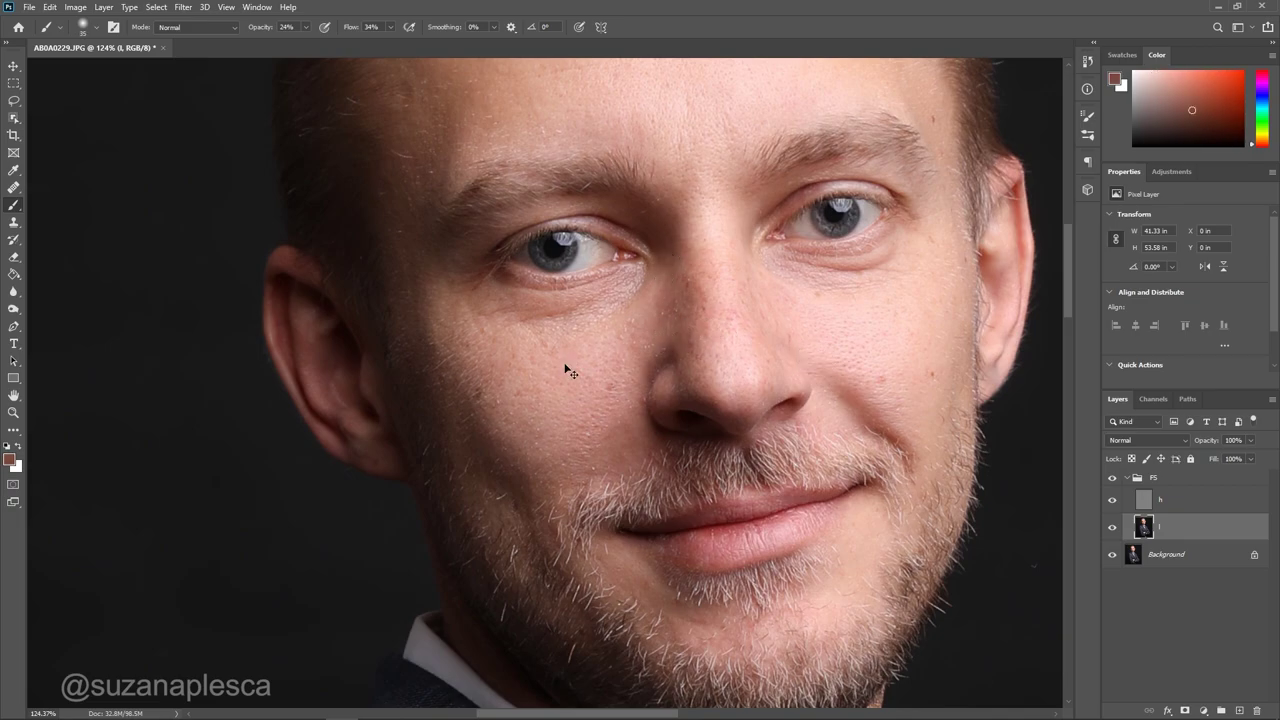
left_click(662, 298, "alt")
key("j")
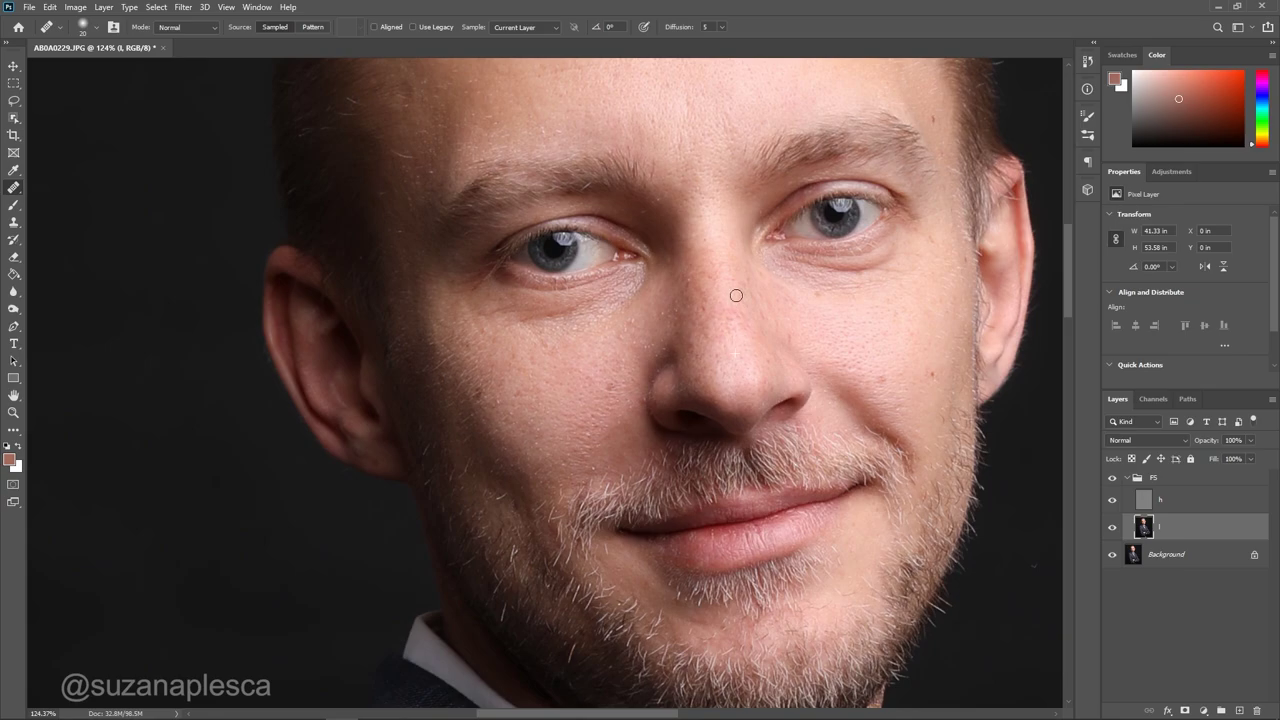
Compare the face with and without the FS group to check the tone smoothing
scroll(737, 294, "down", 5)
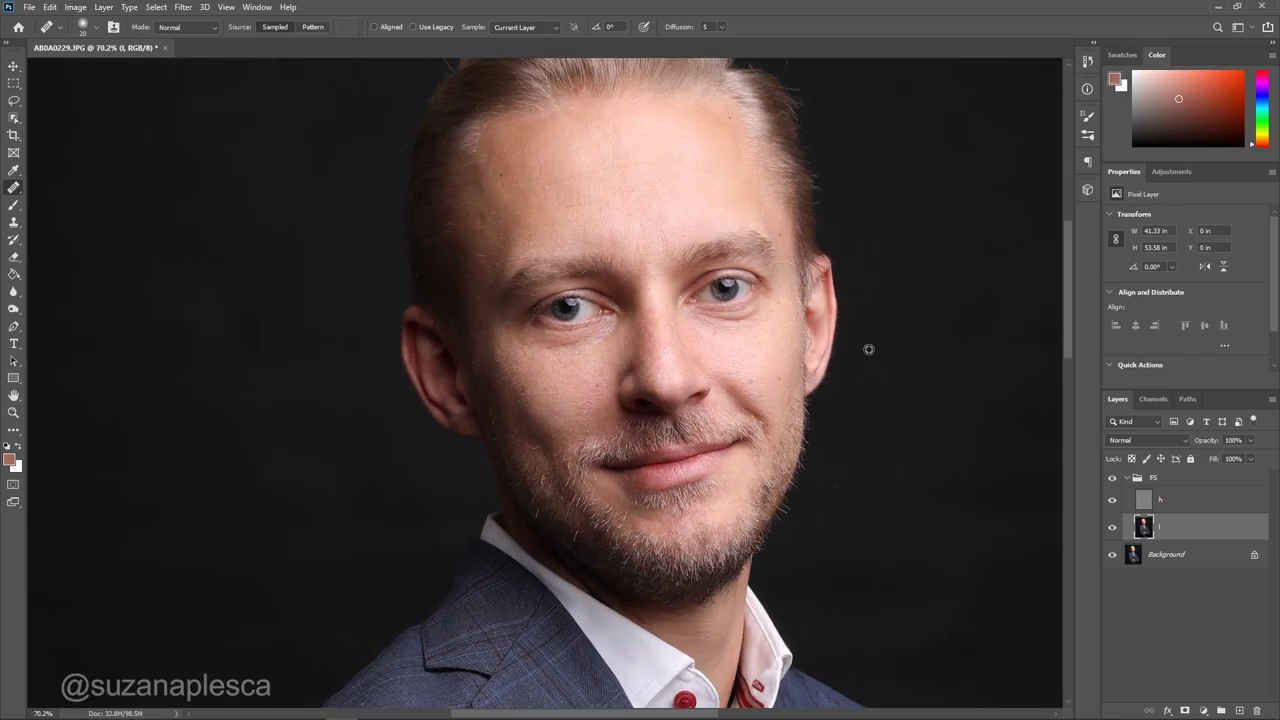
scroll(711, 350, "up", 3)
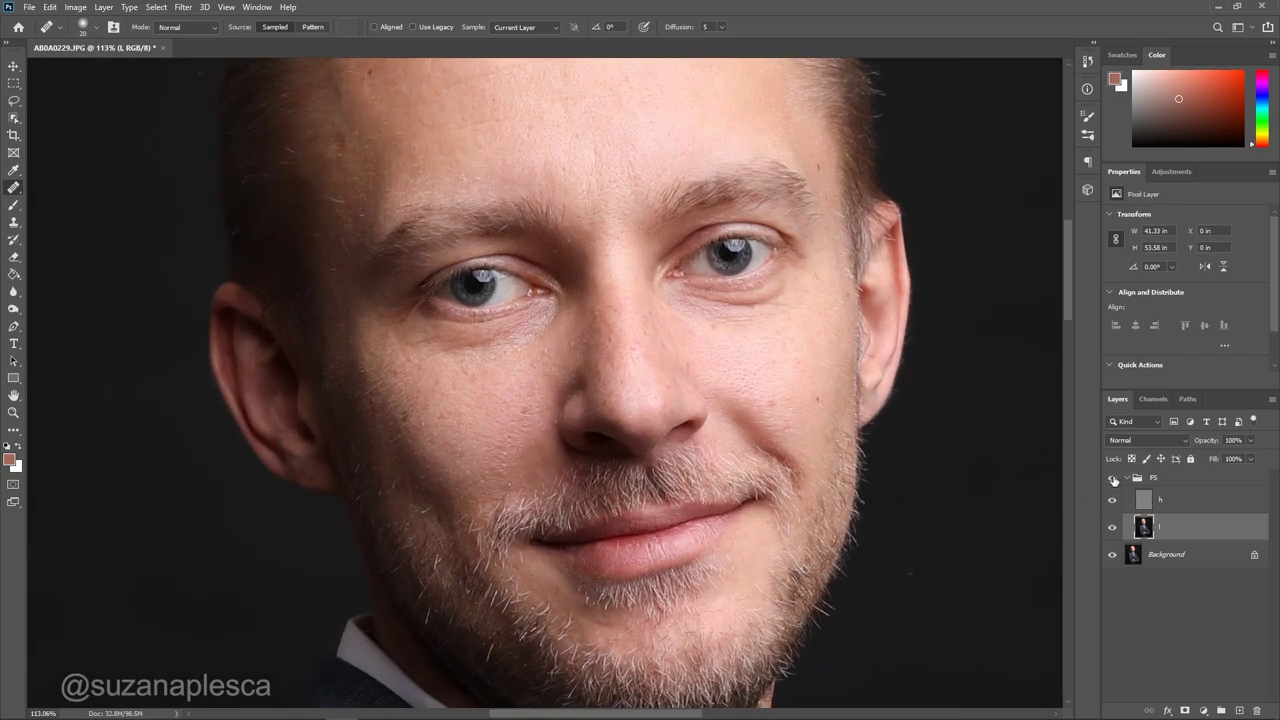
left_click(1113, 479)
left_click(1113, 479)
scroll(653, 376, "down", 3)
Select layer h and heal the small texture blemishes on the shaded cheek with a smaller Healing Brush
left_click(86, 212)
left_click(1146, 501)
scroll(536, 370, "up", 7)
key("bracketleft")
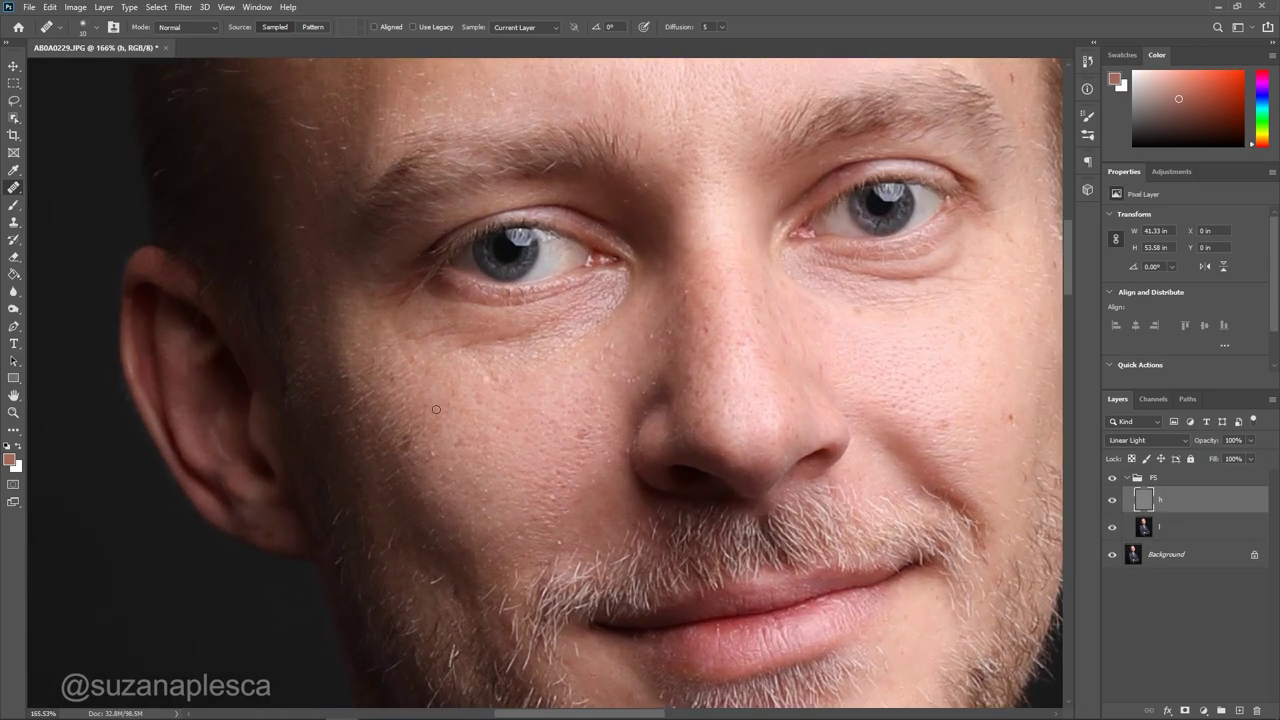
left_click(460, 443, "alt")
left_click(452, 404)
Heal the texture spots along the shaded side of the nose on layer h with sampled texture
scroll(730, 332, "up", 2)
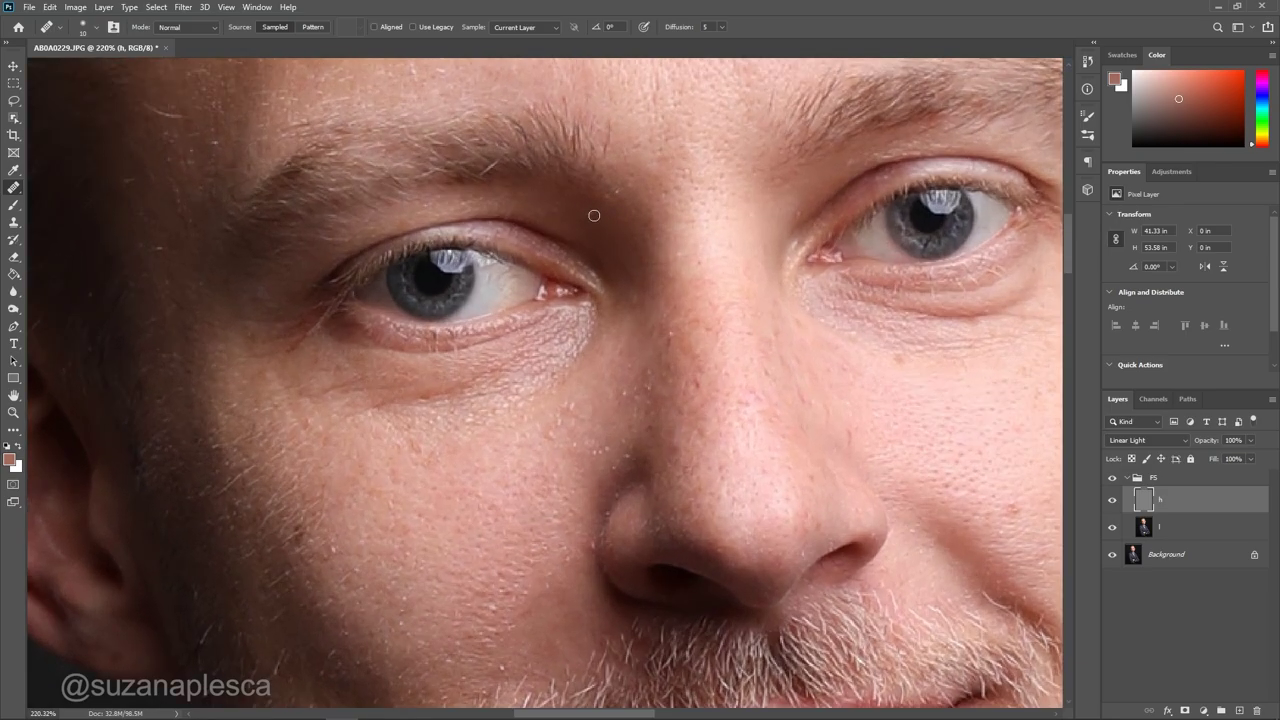
scroll(628, 226, "down", 1)
left_click(614, 360, "alt")
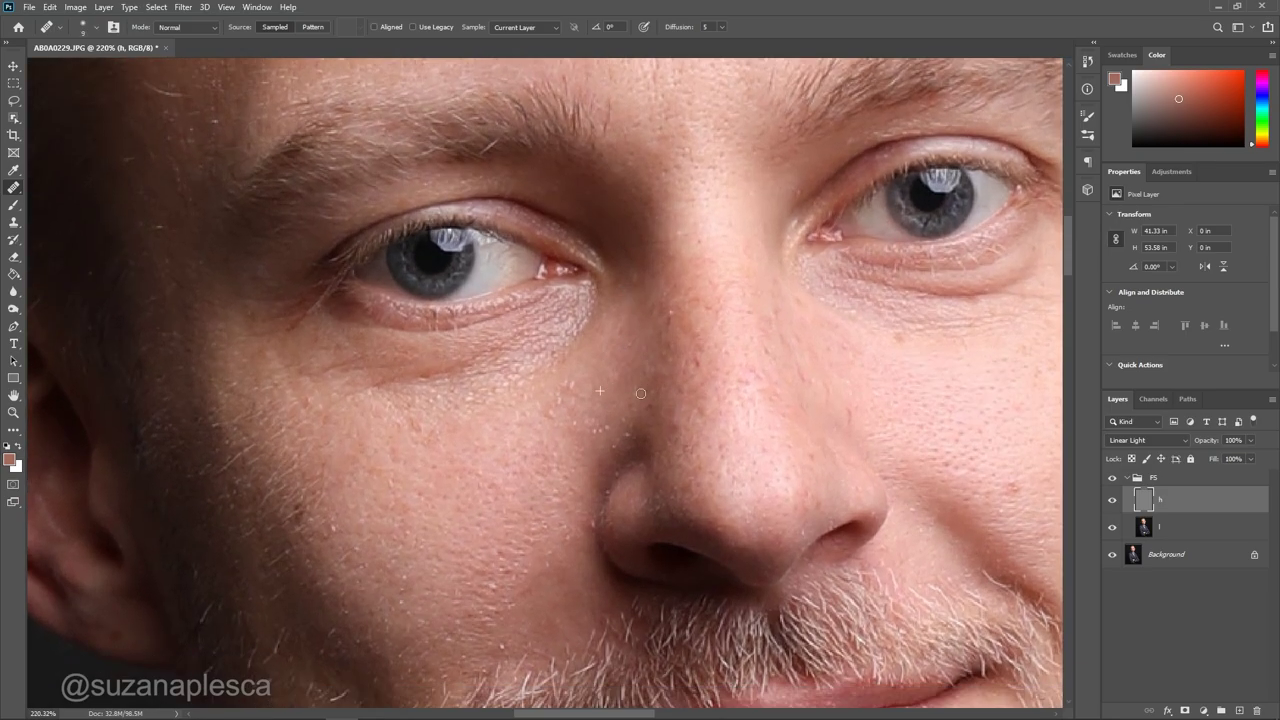
left_click_drag(635, 396, 655, 398)
left_click(670, 321)
Heal the light flaky spots on the inner cheek and beside the nose on layer h
left_click(531, 420, "alt")
left_click_drag(574, 382, 562, 394)
left_click(588, 397, "alt")
left_click(586, 434)
scroll(607, 405, "down", 1)
left_click(597, 402)
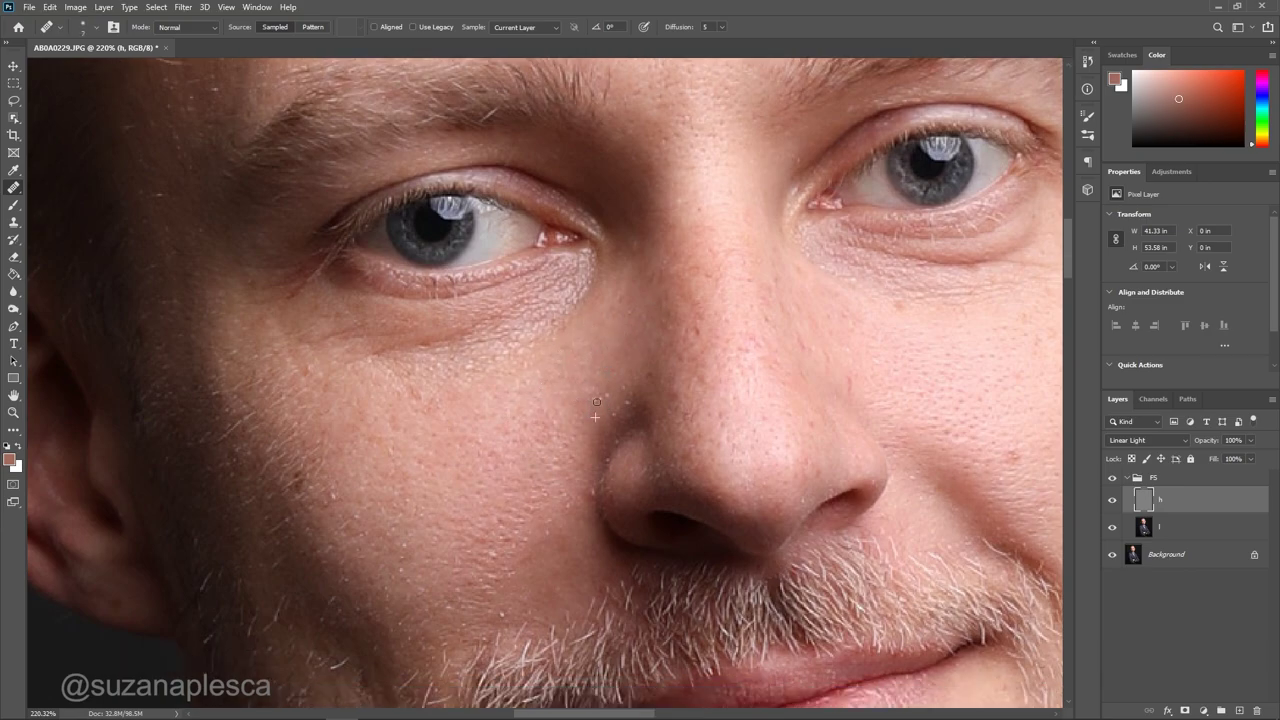
left_click_drag(676, 390, 674, 394)
Heal the remaining texture spots on the lower part of the shaded cheek on layer h
scroll(600, 460, "down", 2)
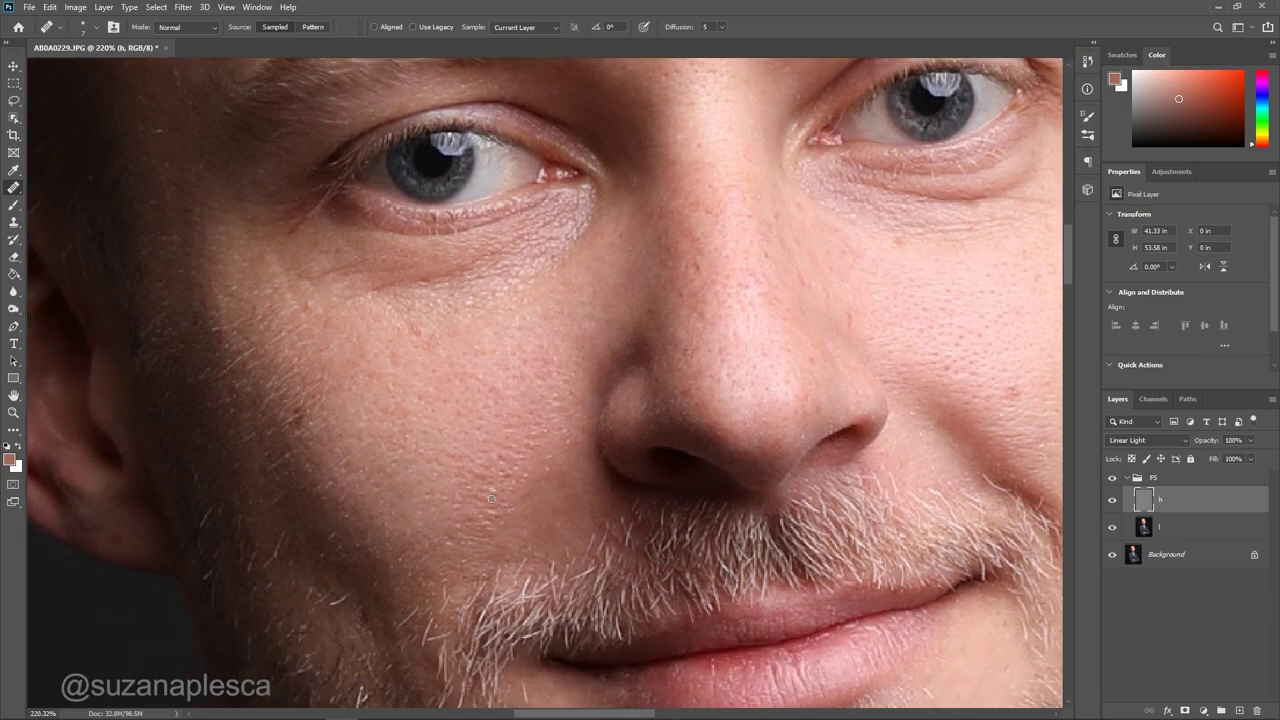
scroll(491, 497, "down", 1)
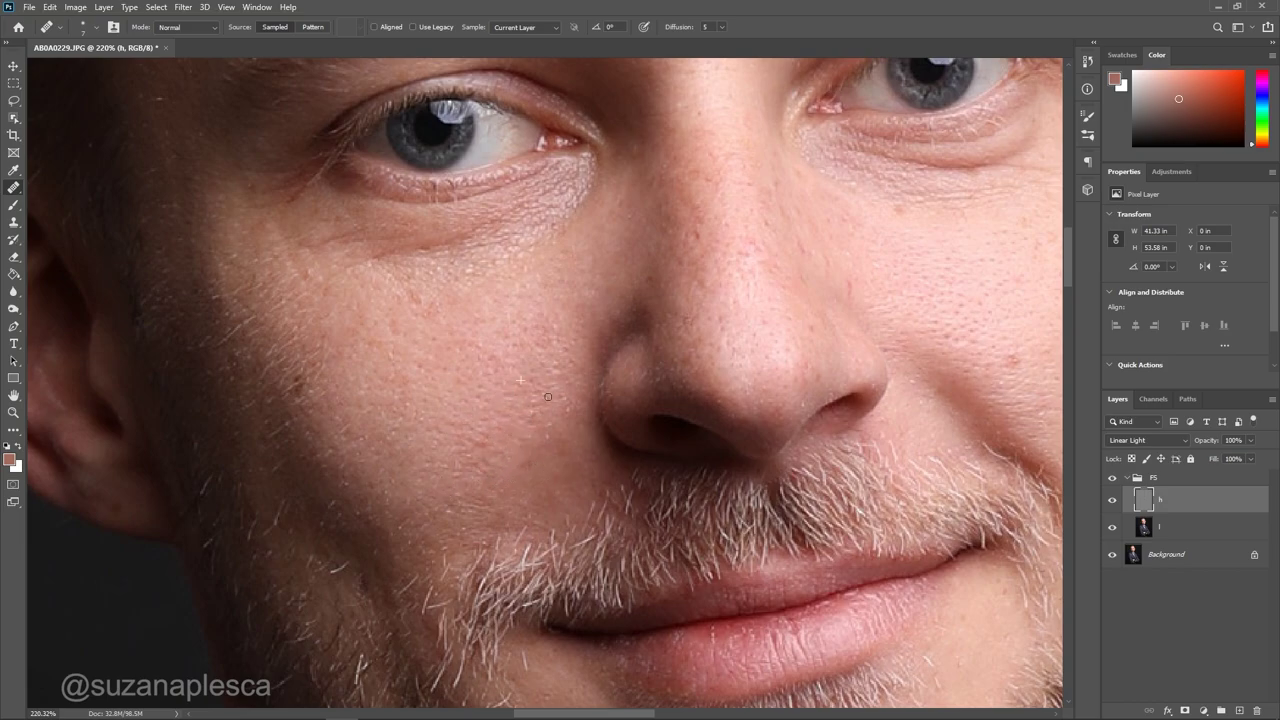
left_click(442, 448, "alt")
left_click(468, 509)
Toggle the FS group's visibility to compare the retouched cheek with the original
scroll(462, 424, "down", 5)
left_click(1114, 480)
left_click(1114, 480)
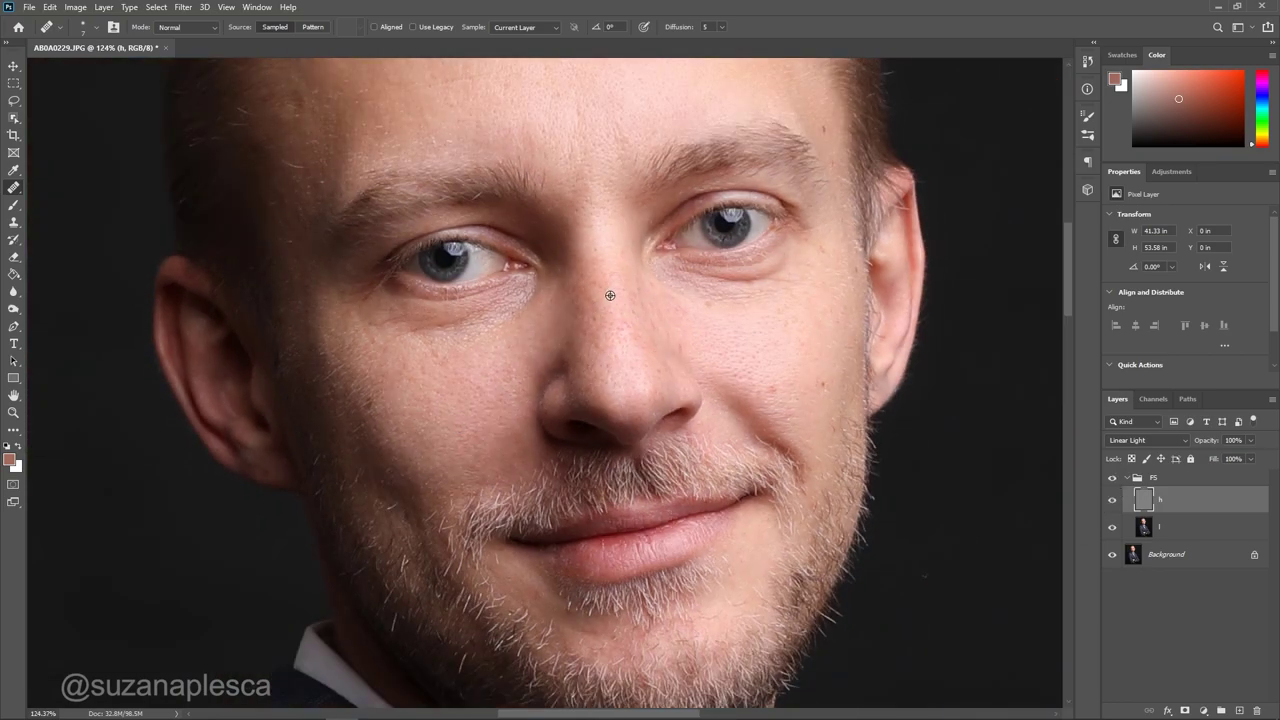
Heal the small spots on the bridge, side and tip of the nose on layer h with sampled texture
scroll(668, 300, "up", 5)
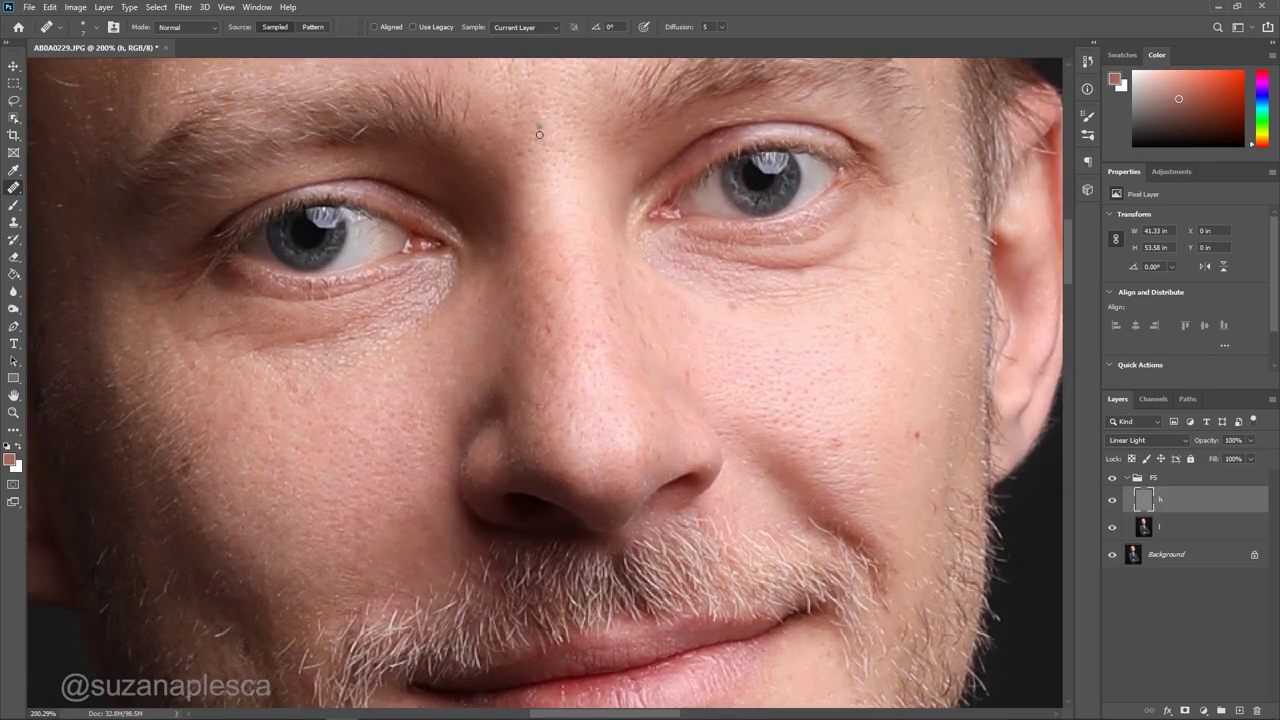
left_click_drag(615, 264, 618, 277)
left_click(622, 391, "alt")
left_click_drag(606, 331, 596, 341)
left_click(694, 447, "alt")
left_click_drag(668, 422, 674, 432)
left_click(656, 421)
scroll(553, 355, "down", 2)
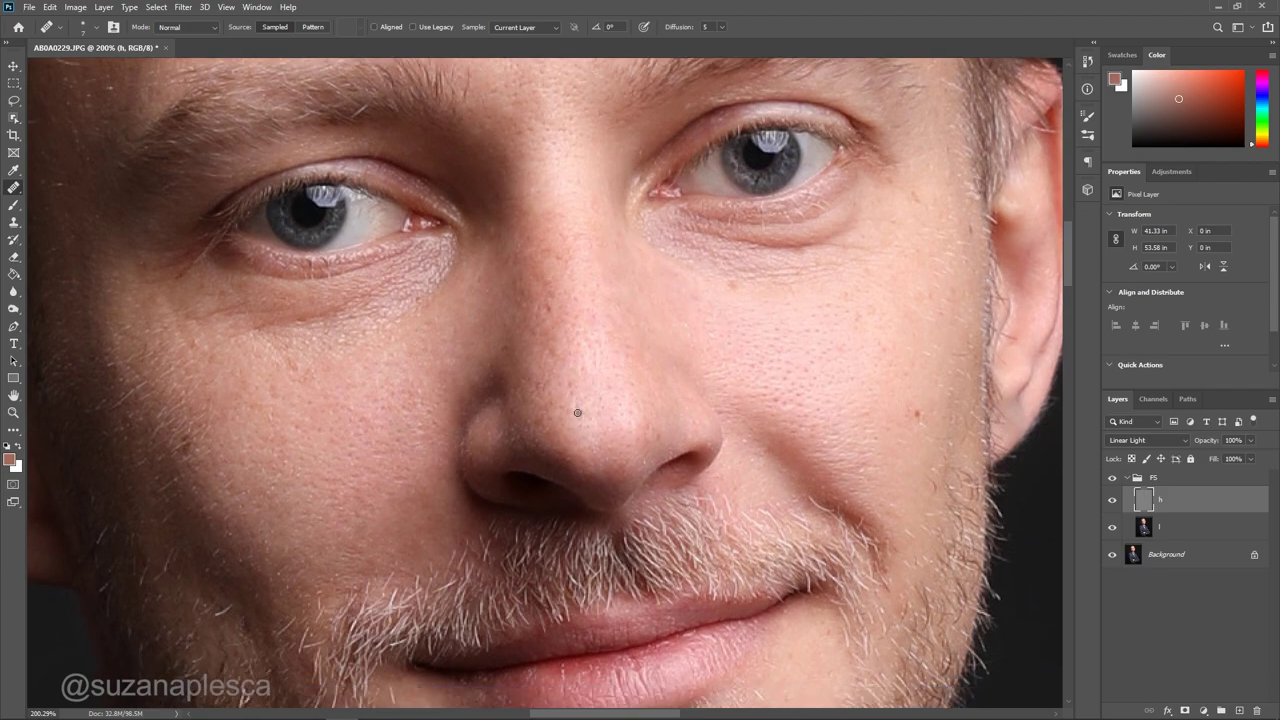
Examine the lower face up close and compare the whole face with and without the FS group
scroll(690, 426, "down", 6)
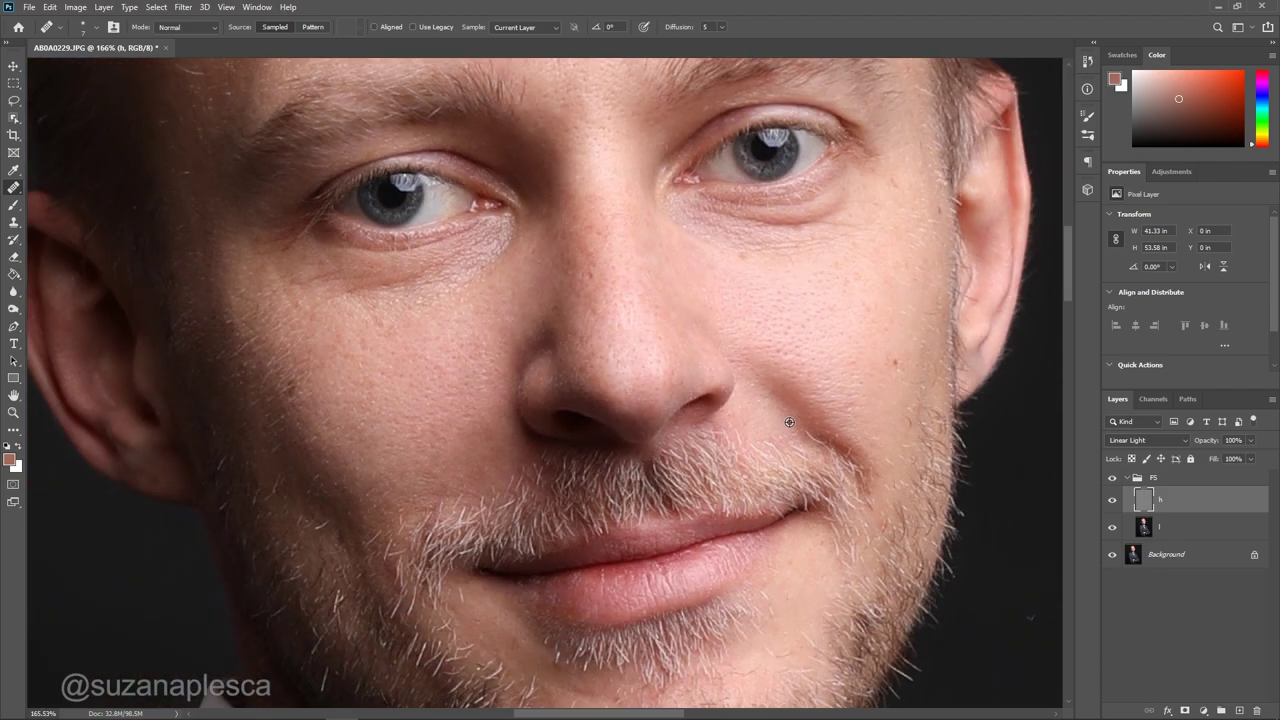
scroll(418, 482, "up", 5)
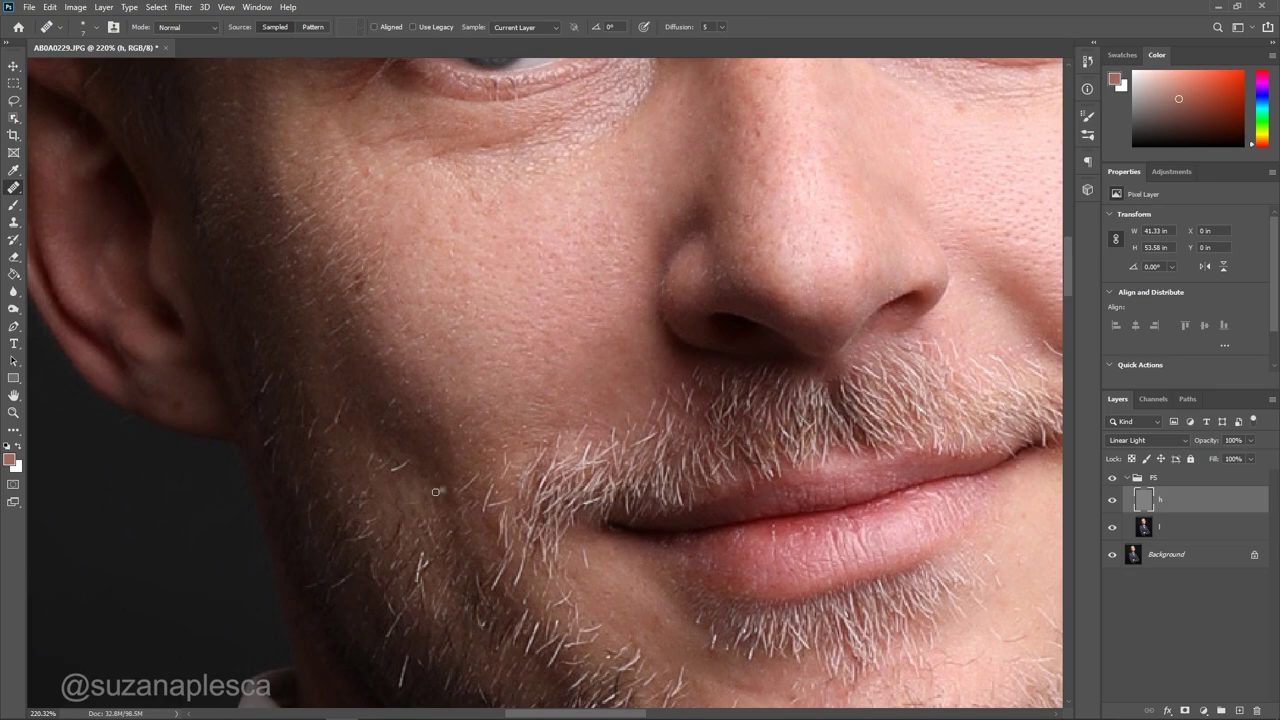
scroll(410, 514, "down", 3)
scroll(708, 443, "up", 2)
scroll(708, 443, "down", 4)
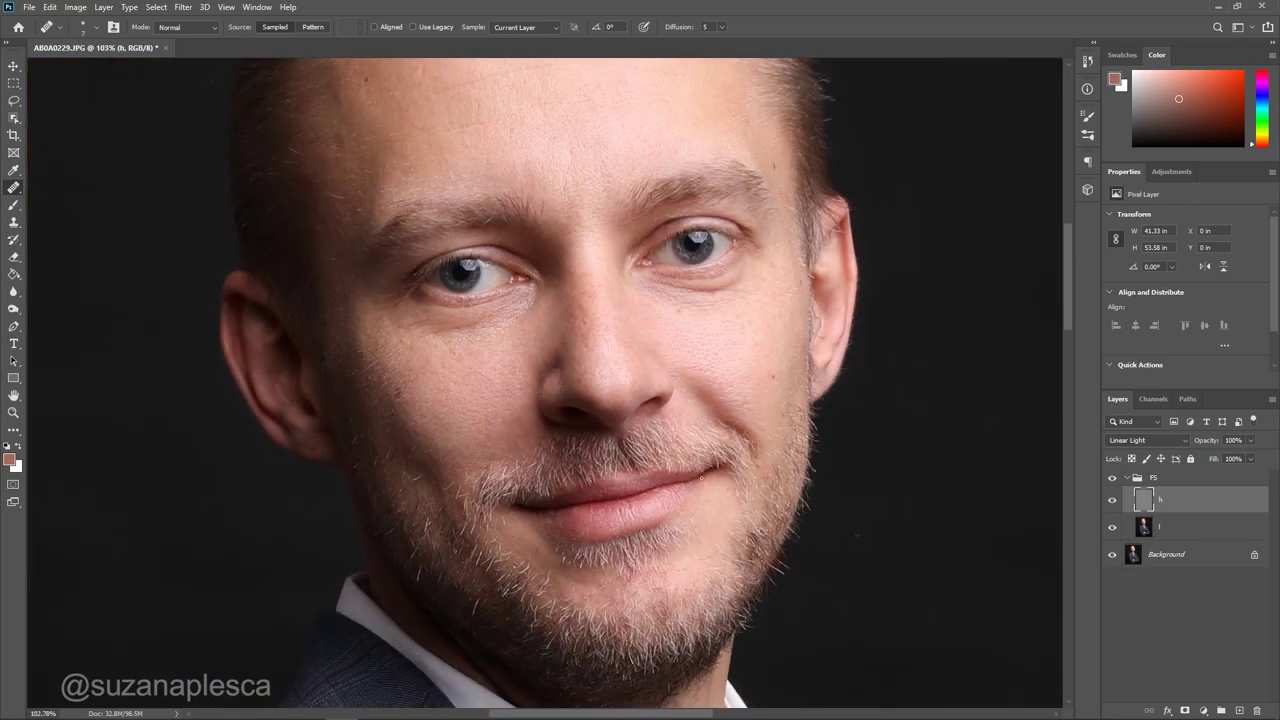
left_click(1108, 479)
left_click(1108, 479)
left_click(1108, 479)
left_click(1108, 479)
scroll(670, 468, "down", 2)
left_click(1113, 484)
left_click(1113, 484)
Heal the stray light hairs and spots around the shaded temple on layer h
scroll(357, 305, "up", 3)
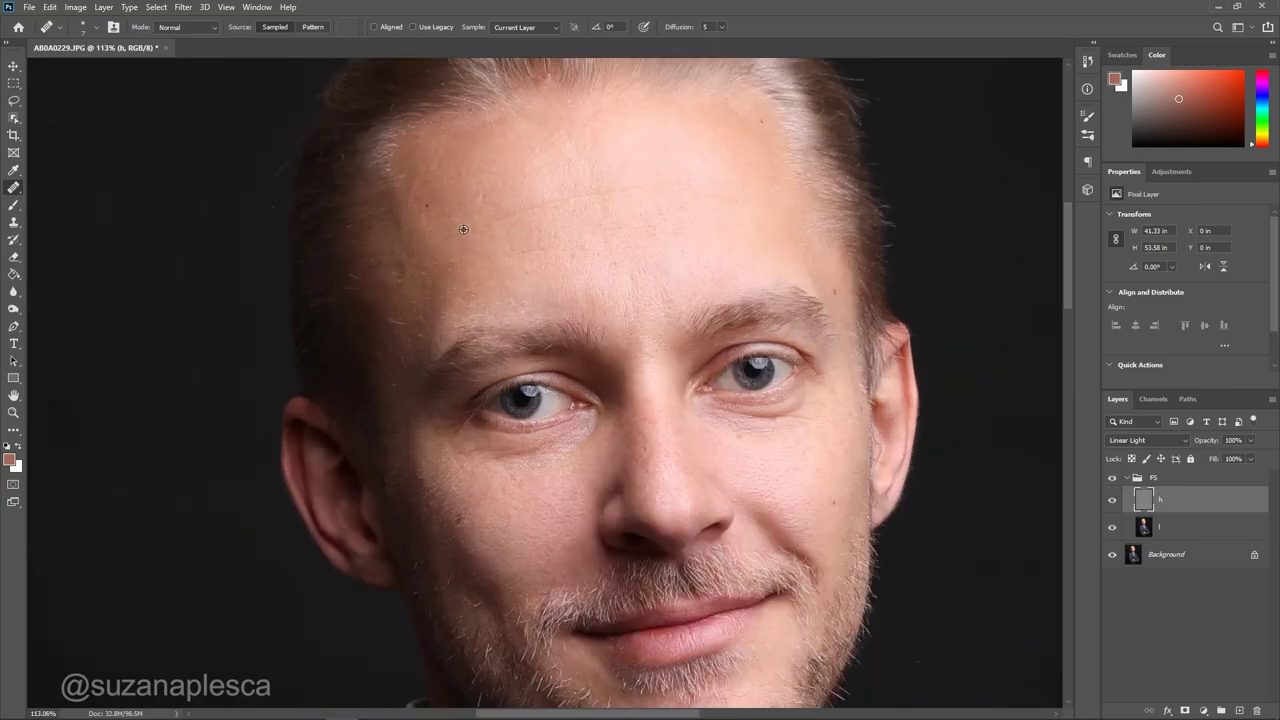
scroll(360, 320, "down", 1)
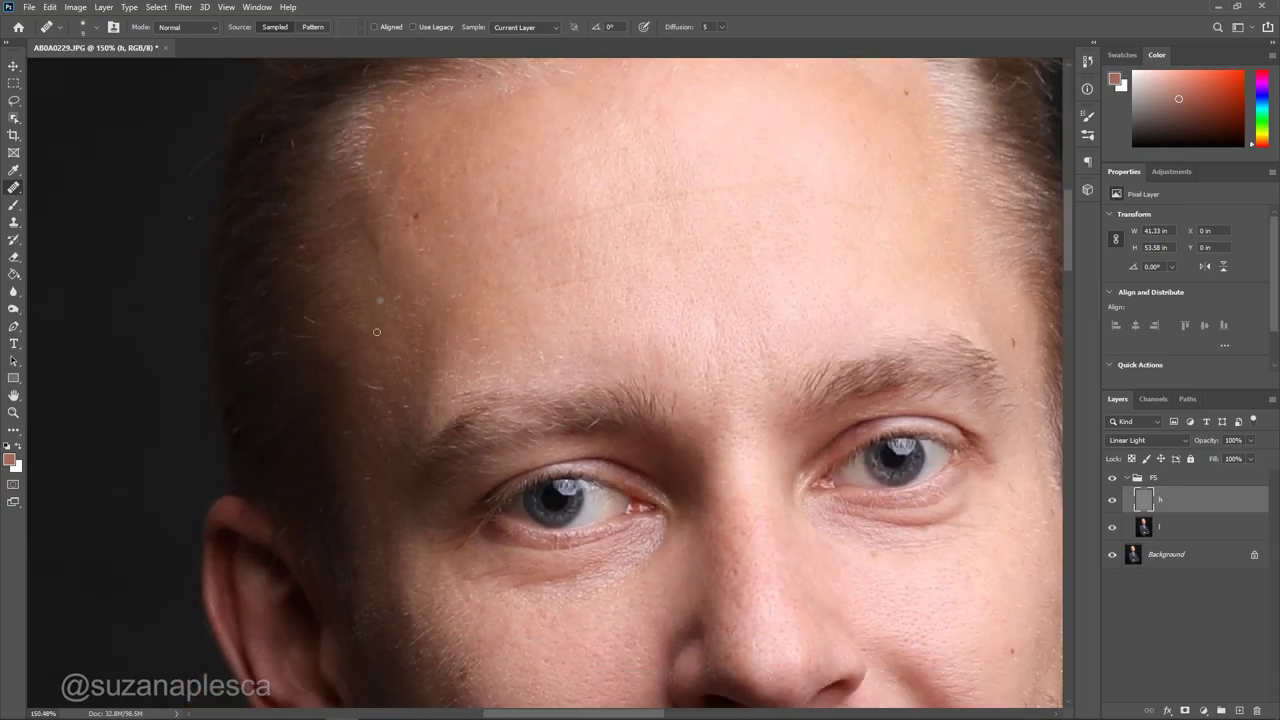
left_click(245, 423, "alt")
left_click(277, 368)
scroll(361, 323, "down", 1)
left_click(335, 468, "alt")
left_click(306, 470)
left_click(335, 469)
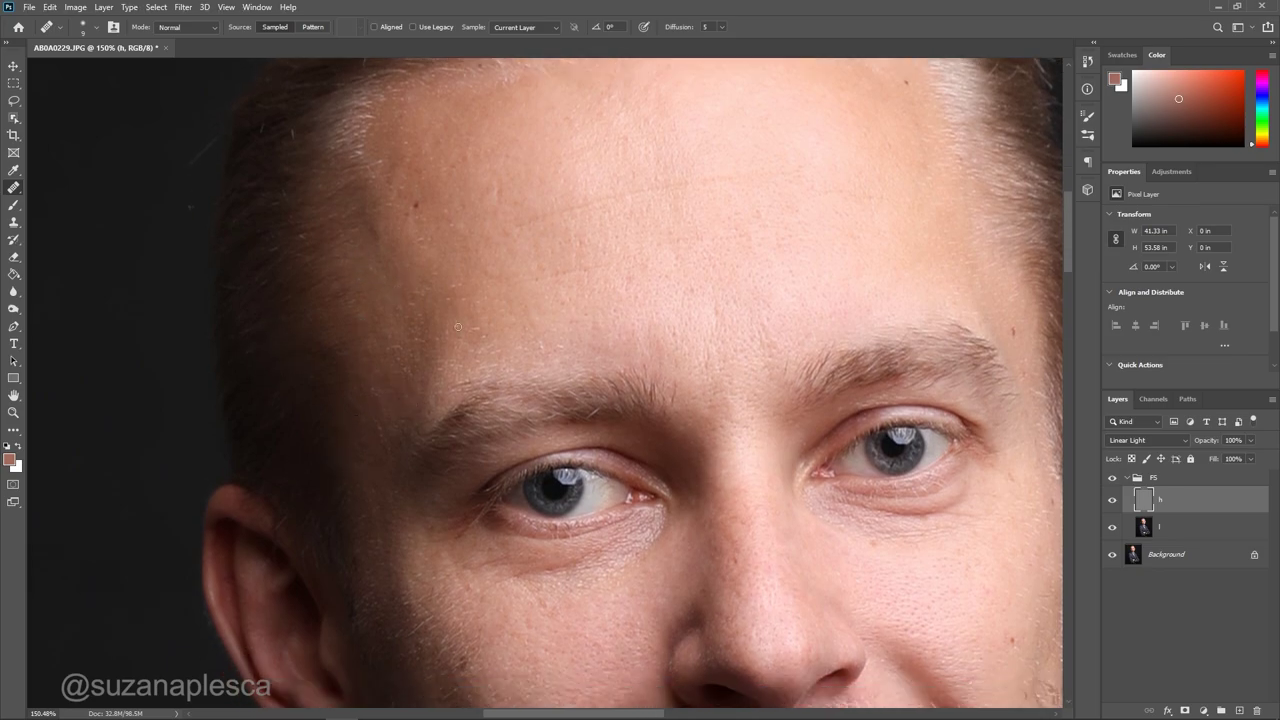
Heal the small texture blemishes on the forehead near the hairline on layer h
scroll(615, 412, "up", 1)
scroll(502, 220, "up", 1)
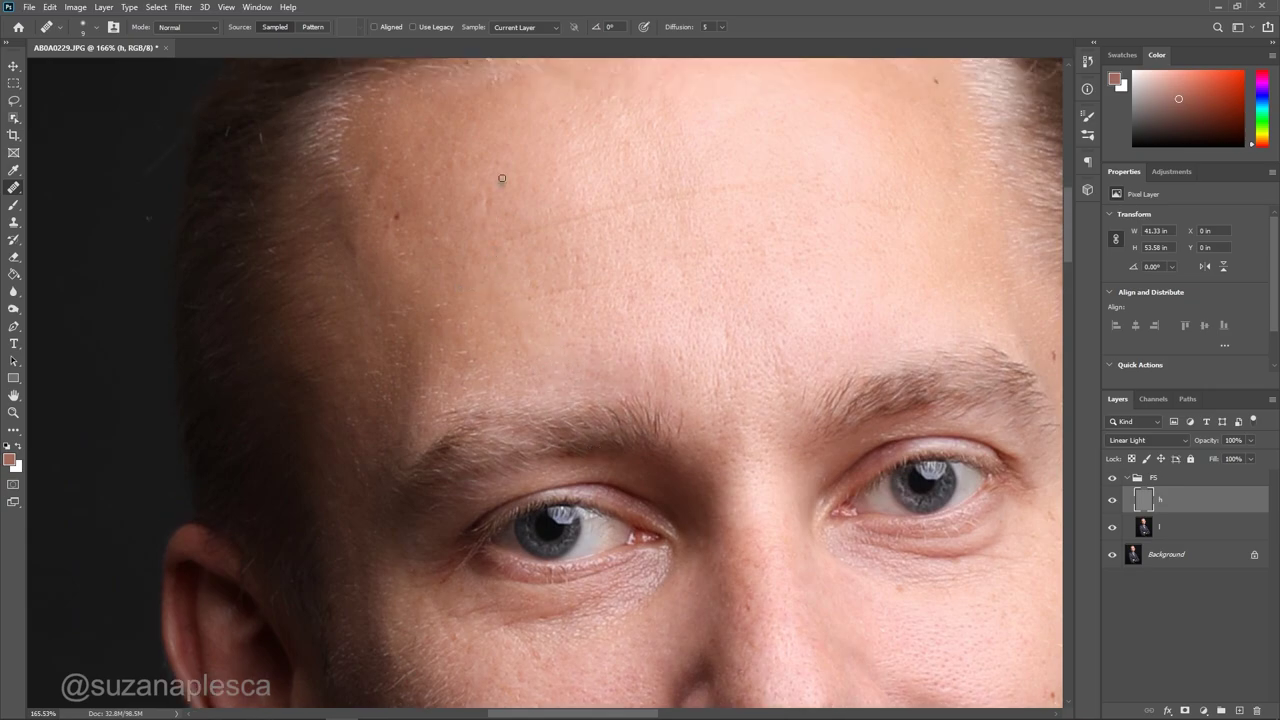
left_click(490, 197)
scroll(364, 274, "down", 1)
scroll(362, 245, "up", 2)
left_click(371, 276)
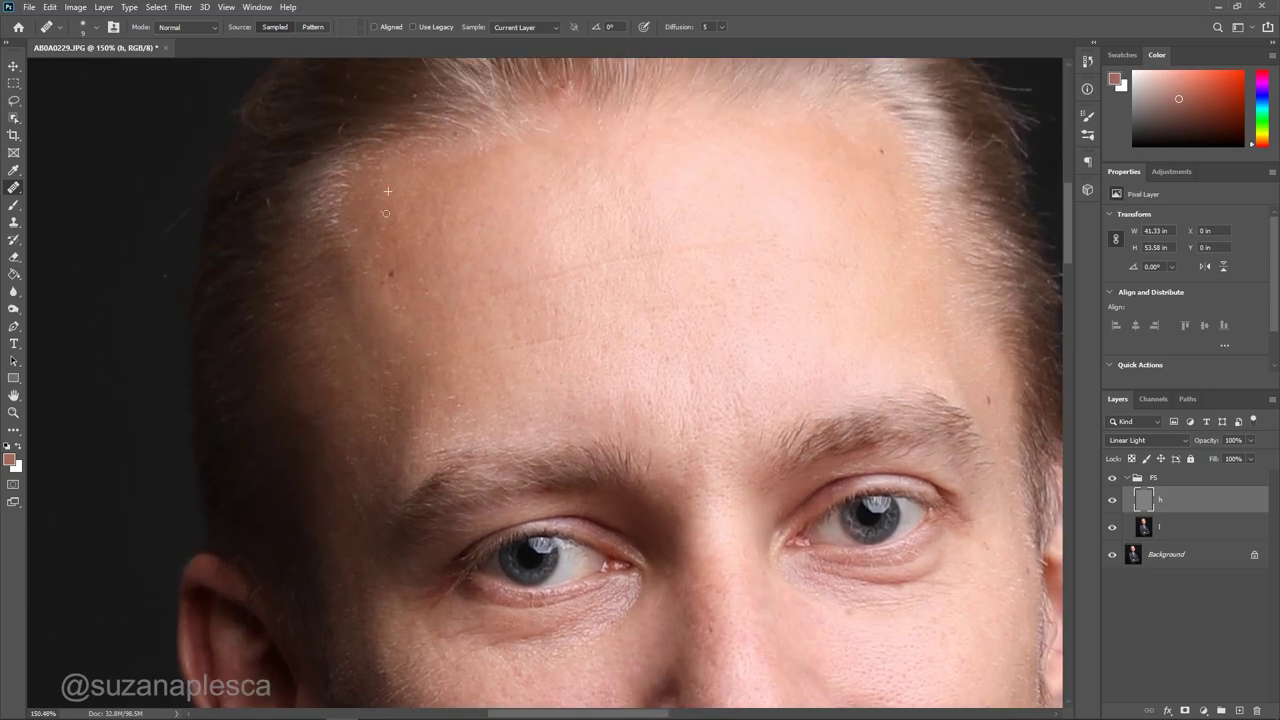
Toggle the FS group off and on to compare the forehead and temple retouching with the original
scroll(417, 238, "down", 4)
scroll(371, 400, "down", 2)
scroll(371, 400, "up", 2)
left_click(1113, 480)
left_click(1113, 480)
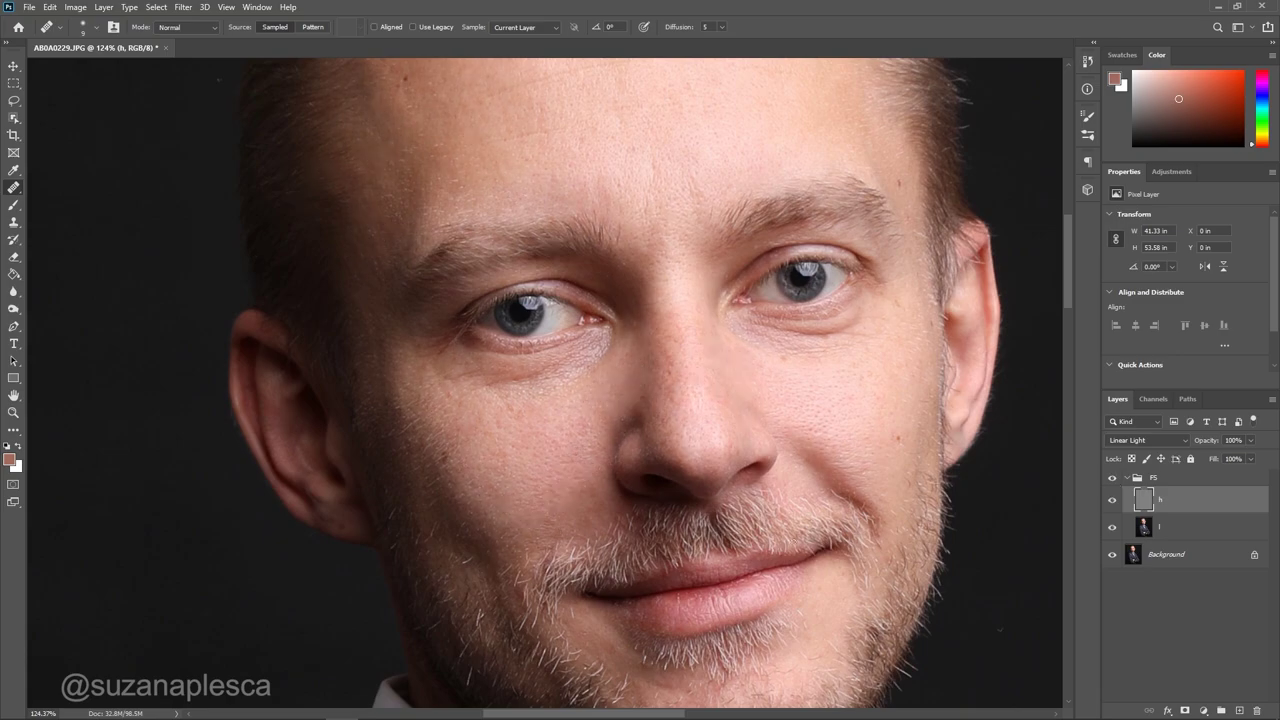
Heal the stray white hairs in the beard along the shaded jaw on layer h
scroll(481, 454, "up", 3)
scroll(439, 496, "up", 1)
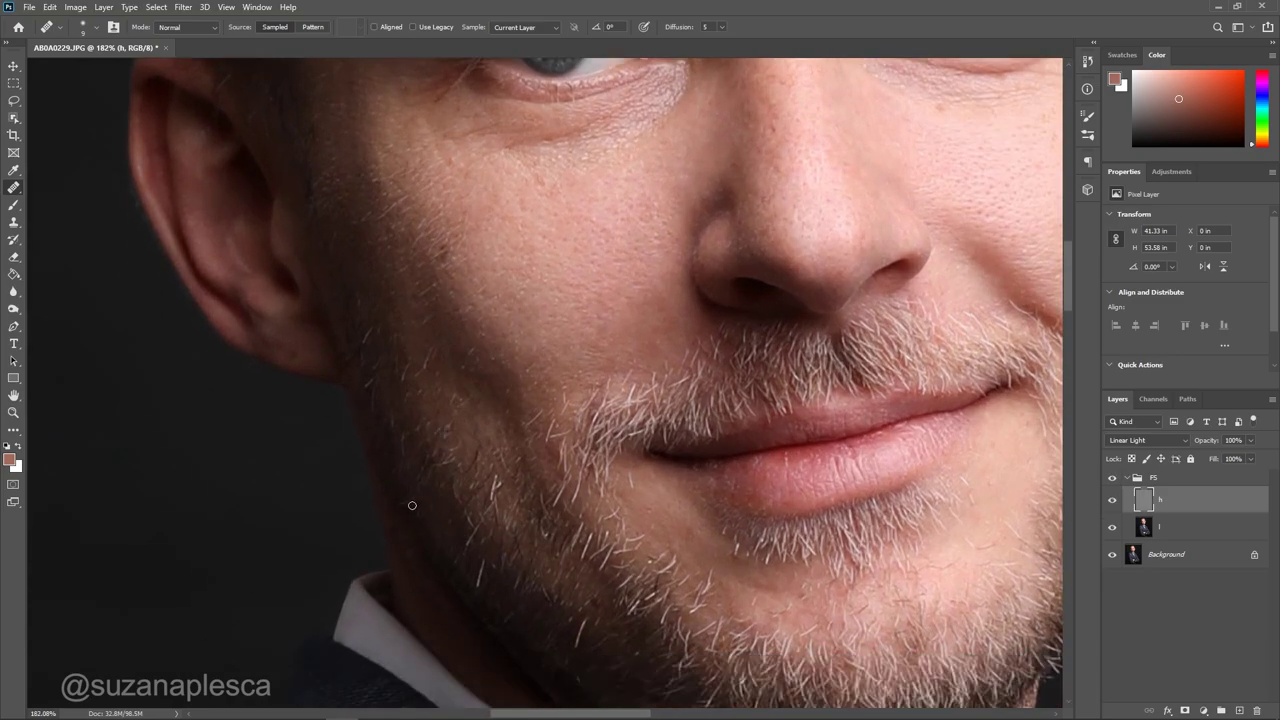
scroll(450, 405, "down", 2)
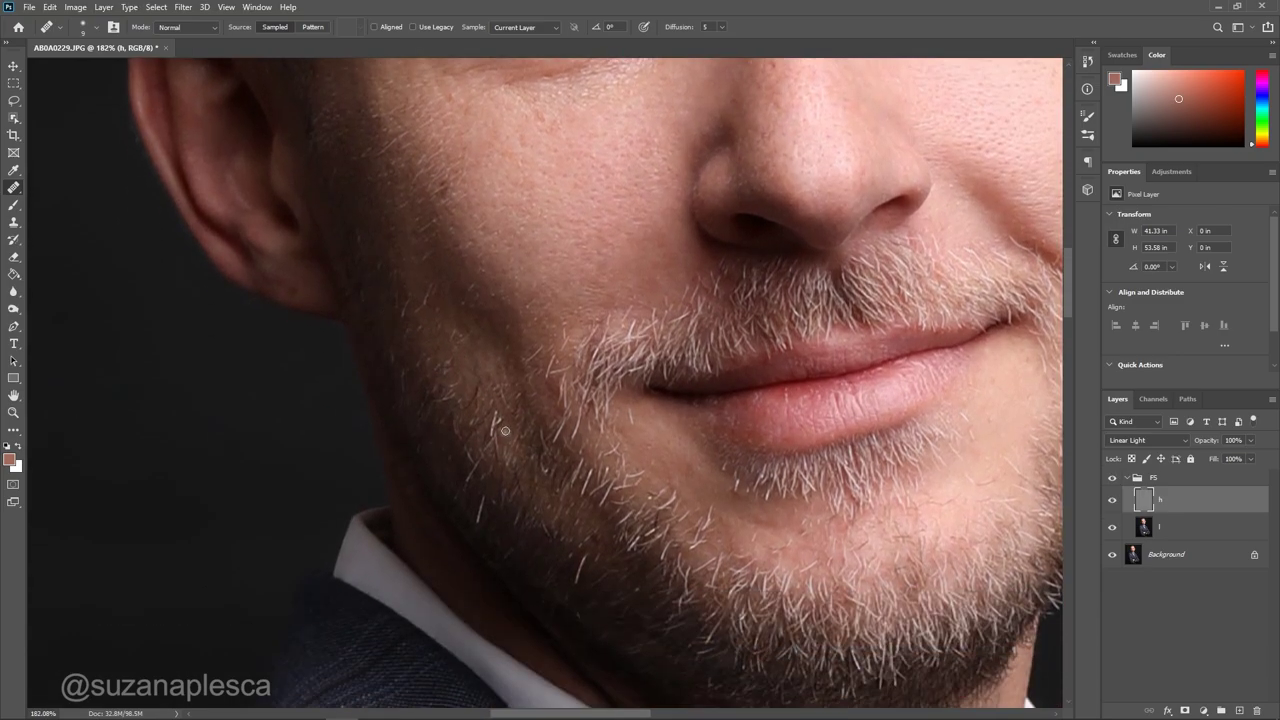
scroll(594, 538, "down", 2)
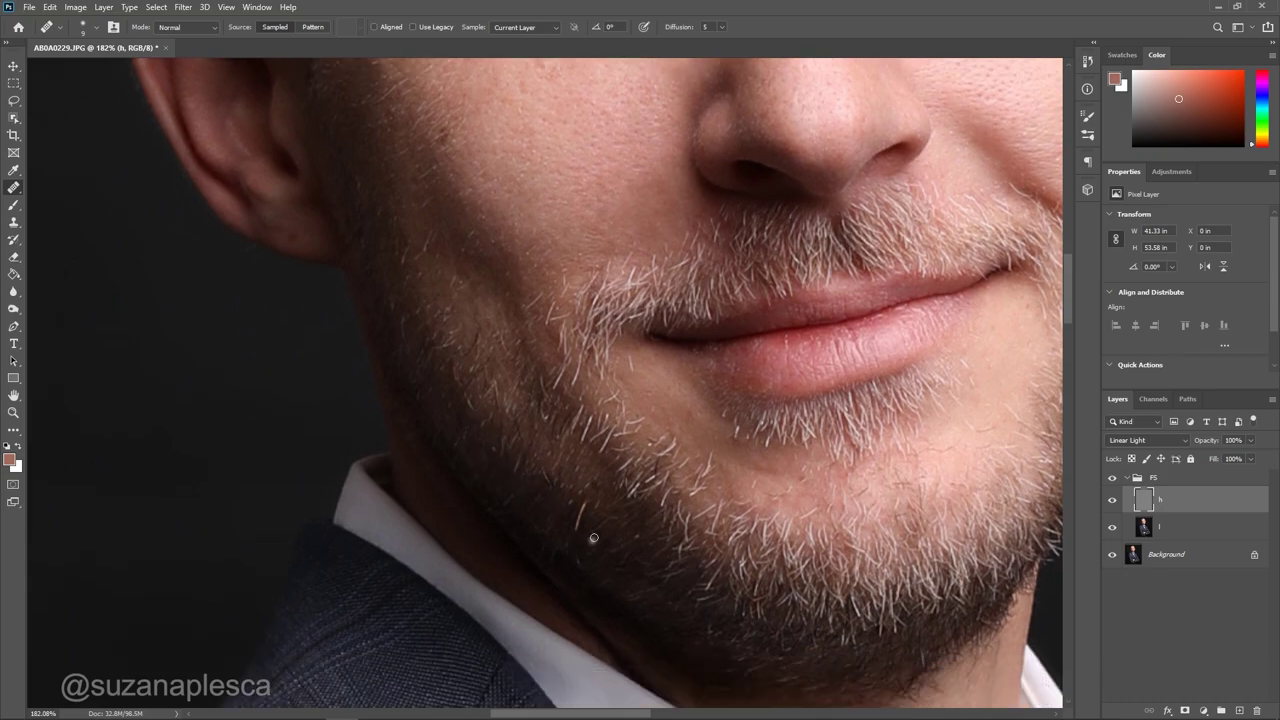
left_click_drag(582, 505, 577, 531)
scroll(591, 571, "down", 3)
scroll(537, 414, "up", 4)
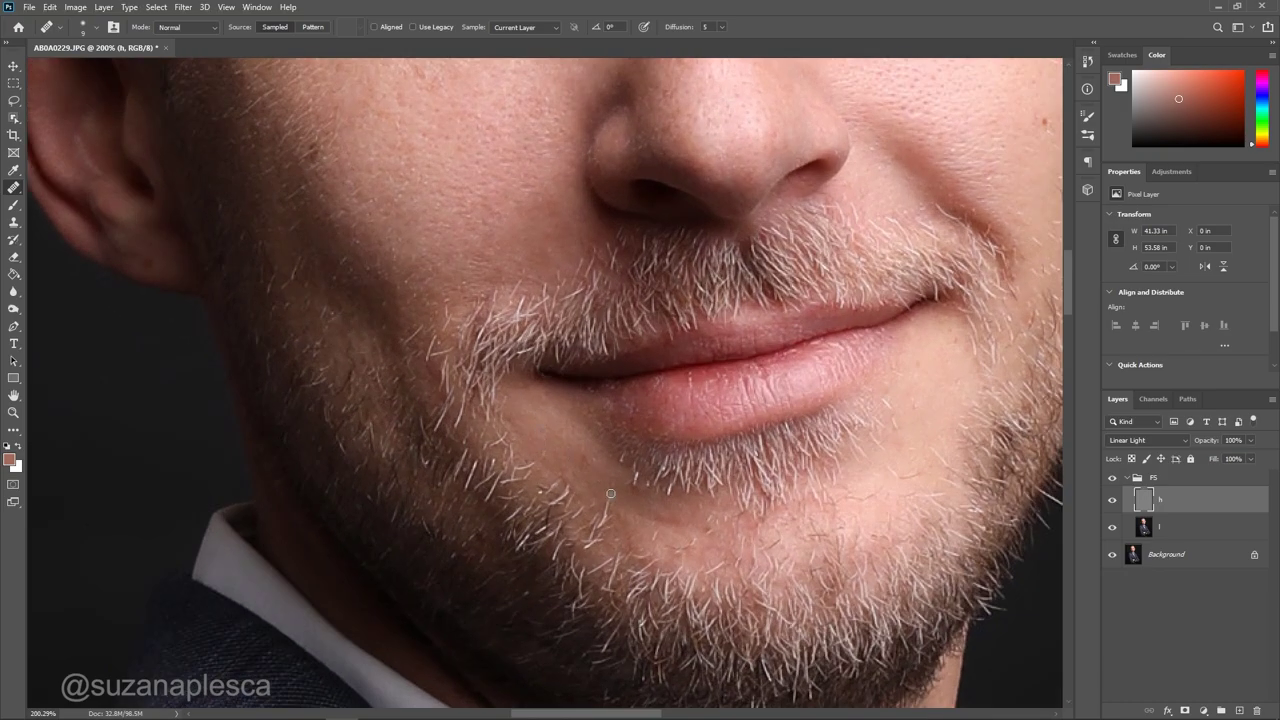
Toggle the FS group off and on to compare the lower face with the original
scroll(608, 495, "down", 5)
left_click(1111, 478)
left_click(1111, 478)
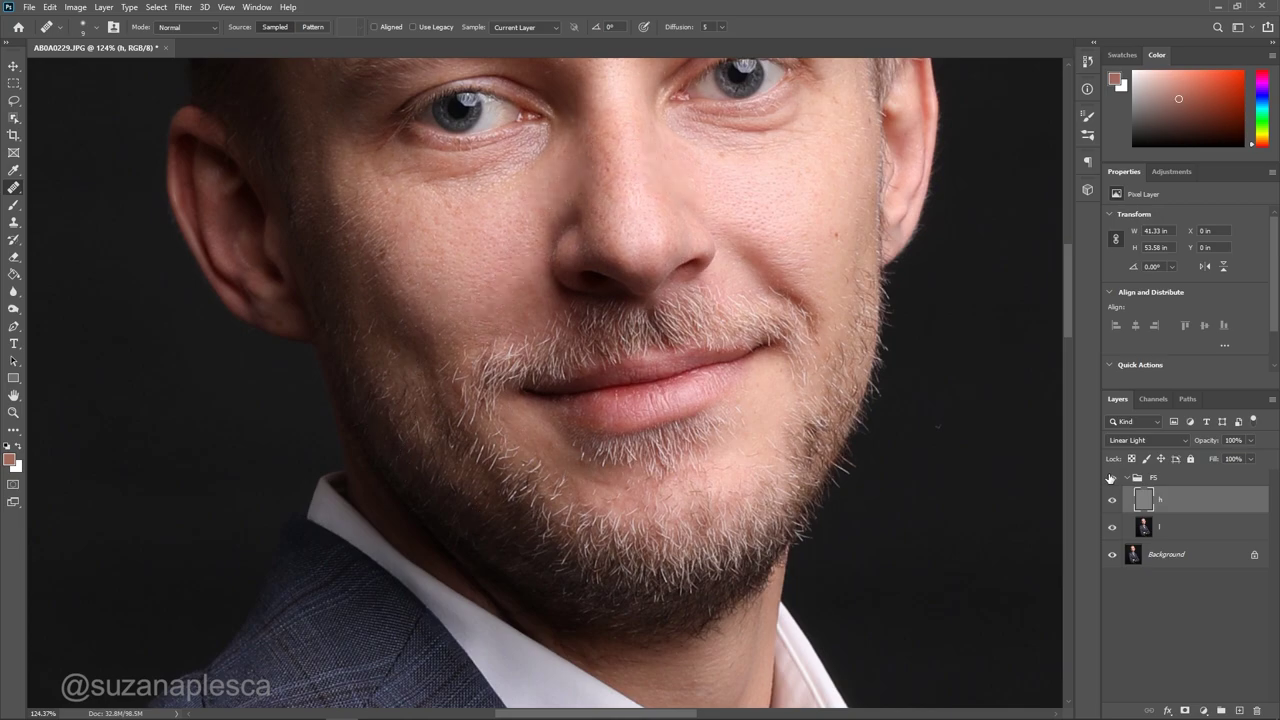
left_click(1111, 478)
left_click(1111, 478)
Heal the texture spots on the brighter cheek on layer h and compare the face with and without the FS group
scroll(765, 287, "up", 3)
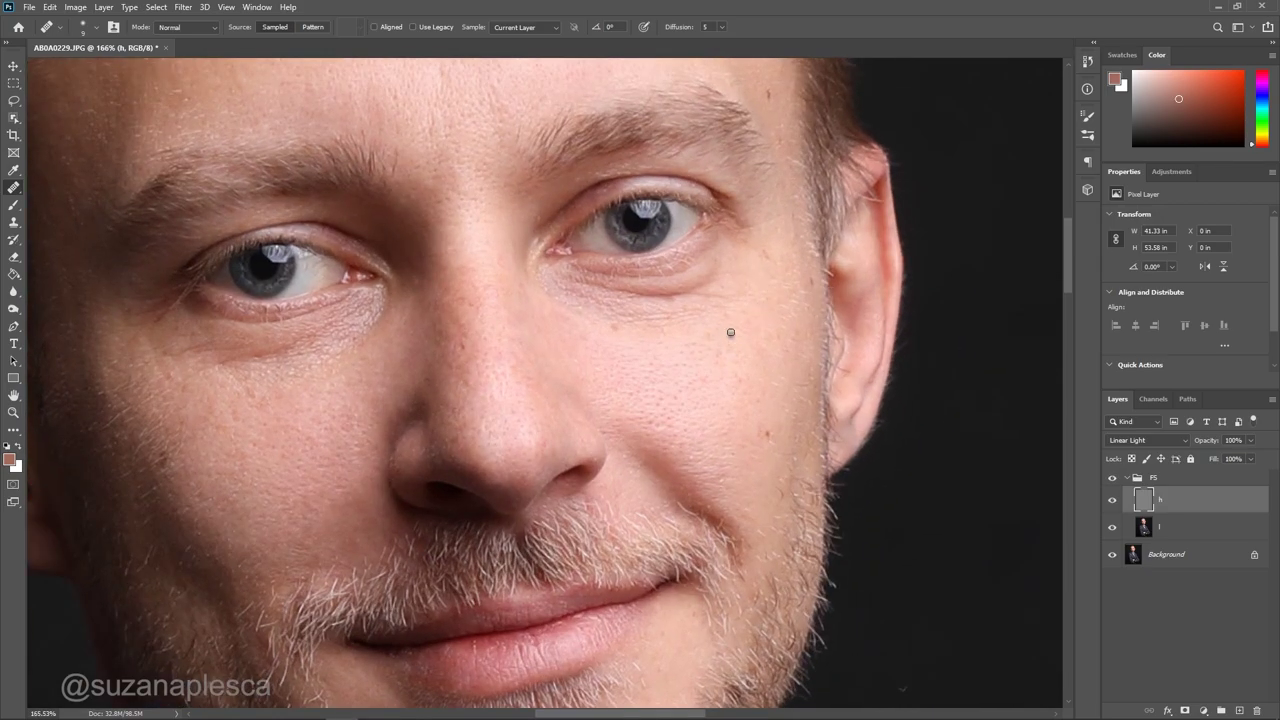
scroll(680, 421, "up", 1)
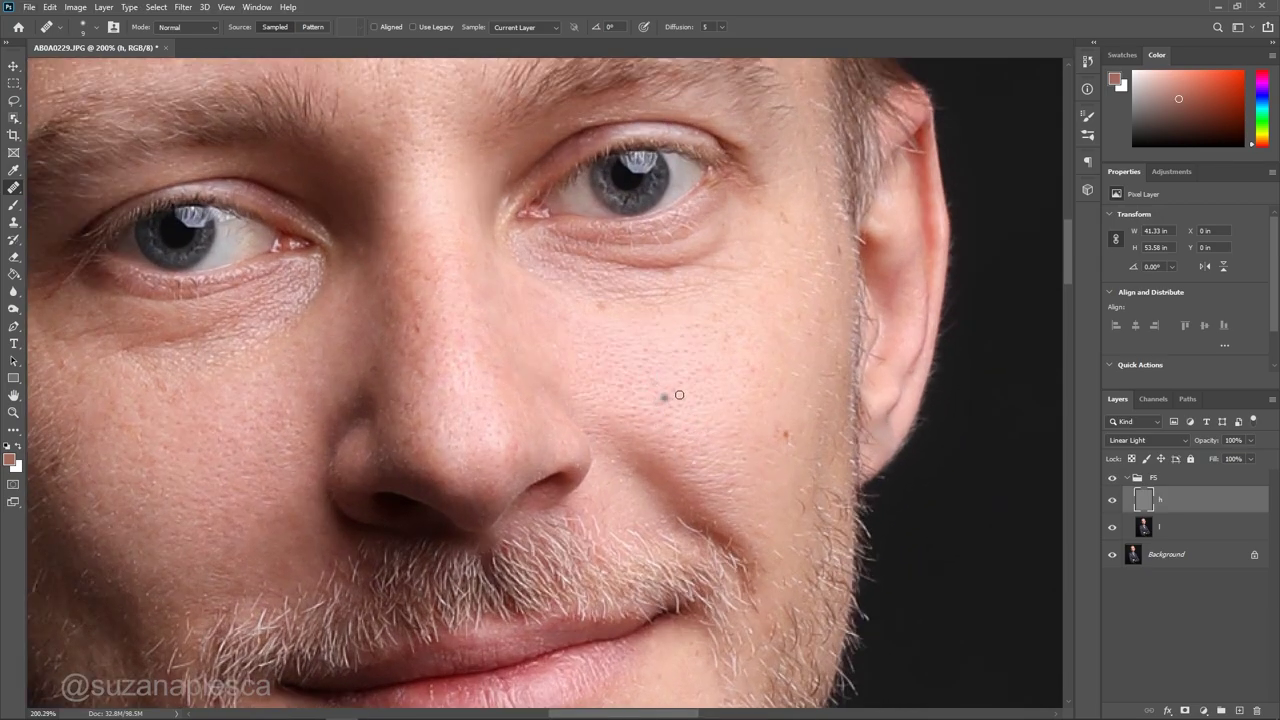
scroll(674, 395, "down", 4)
left_click(1111, 478)
left_click(1111, 478)
left_click(1111, 478)
left_click(1111, 478)
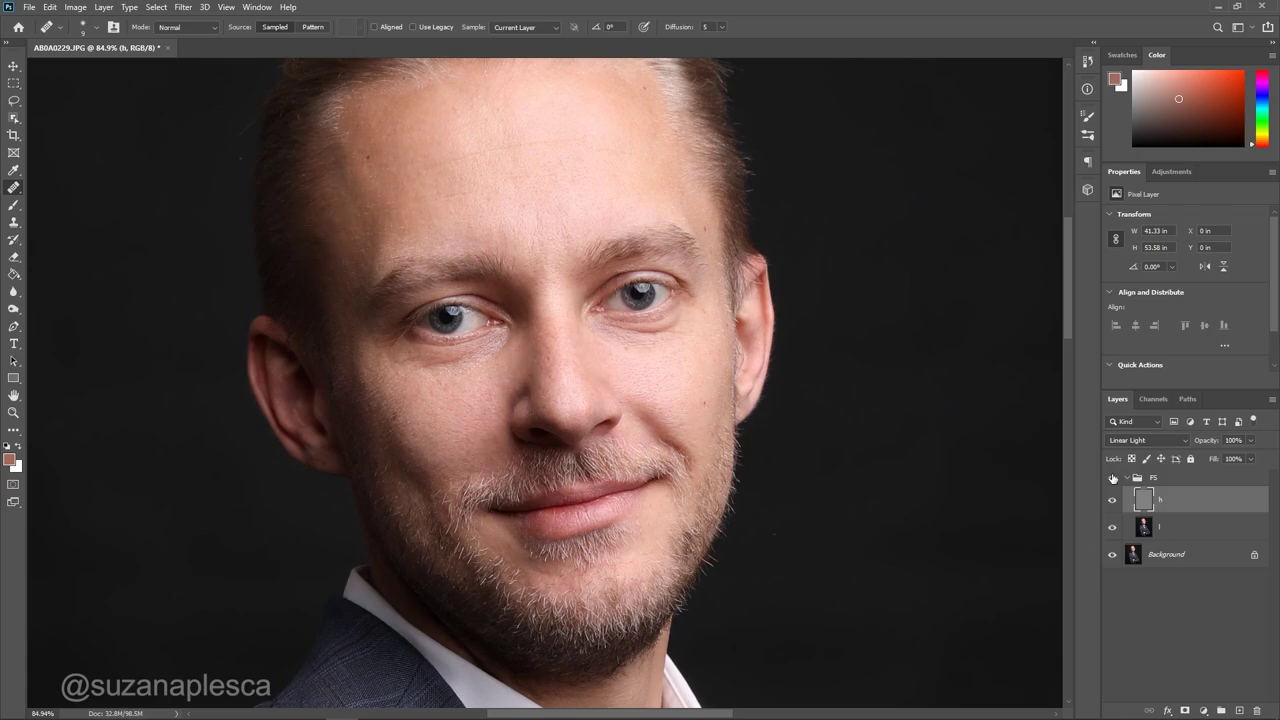
Heal the light spots near the temple and clone over the reddish spot at the front hairline with the Clone Stamp
scroll(292, 279, "up", 3)
scroll(292, 279, "down", 2)
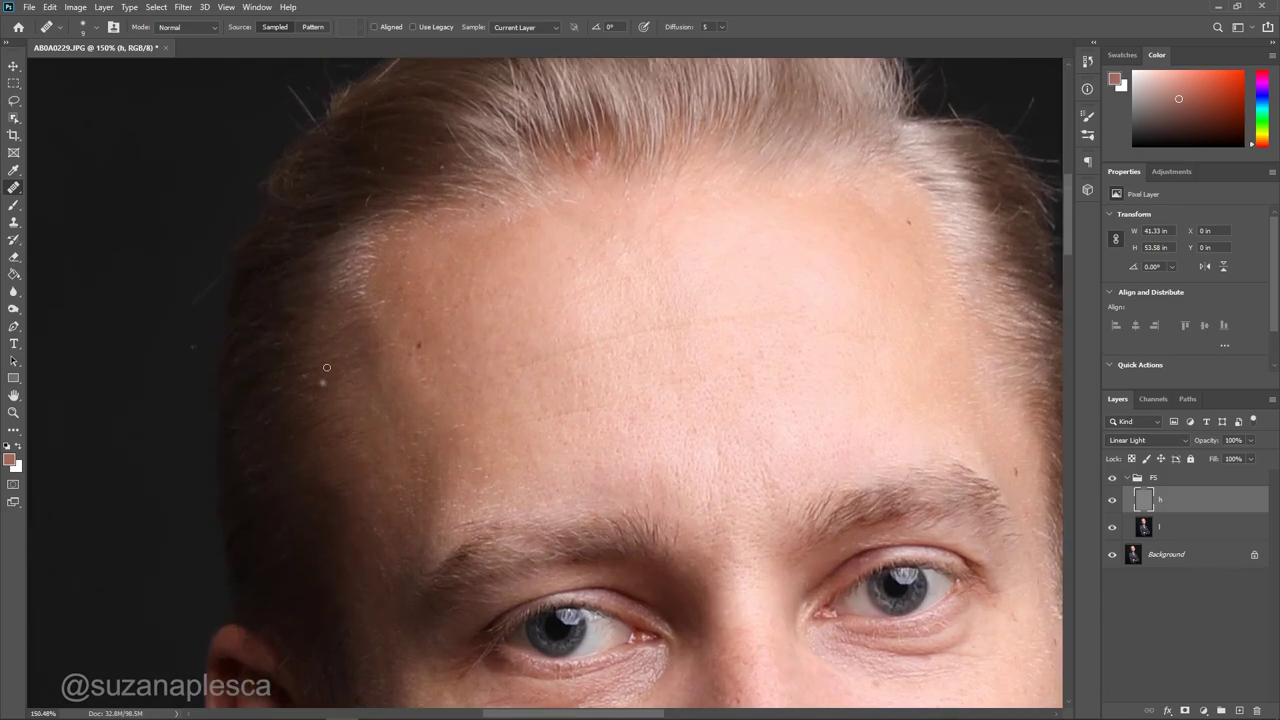
scroll(675, 222, "up", 1)
key("s")
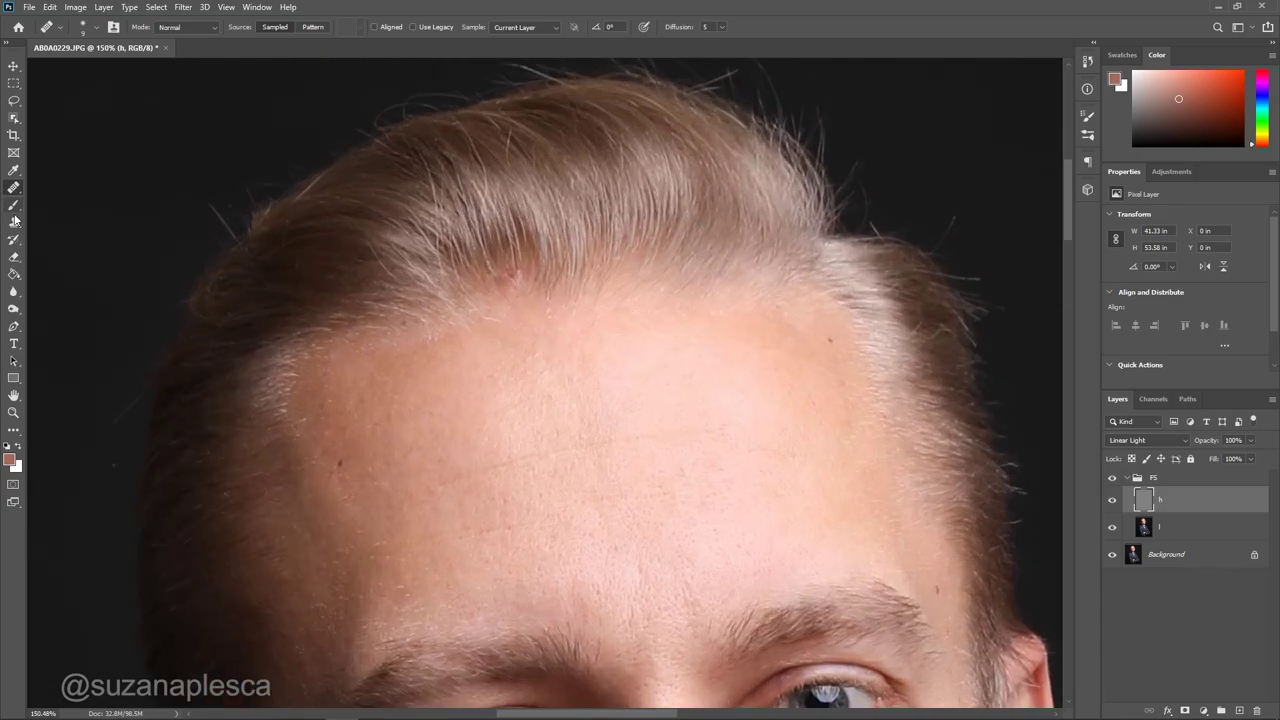
scroll(606, 277, "up", 2)
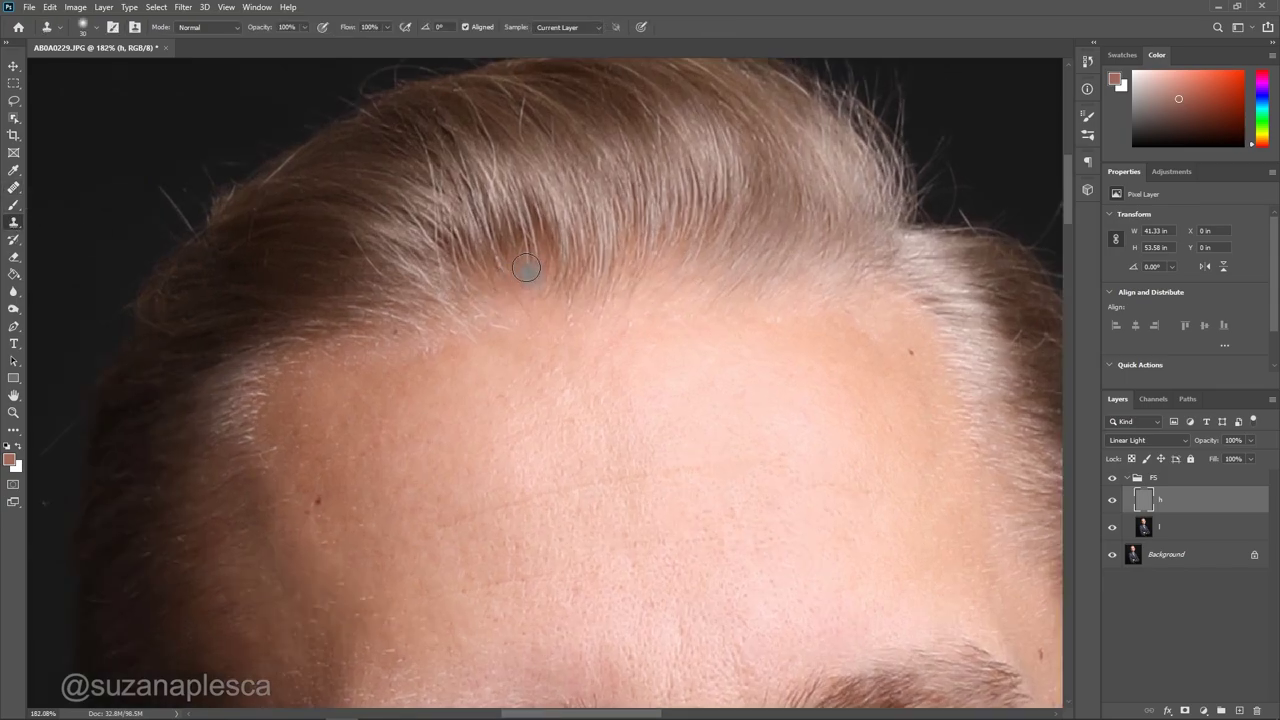
key("alt+bracketleft")
scroll(544, 266, "down", 3)
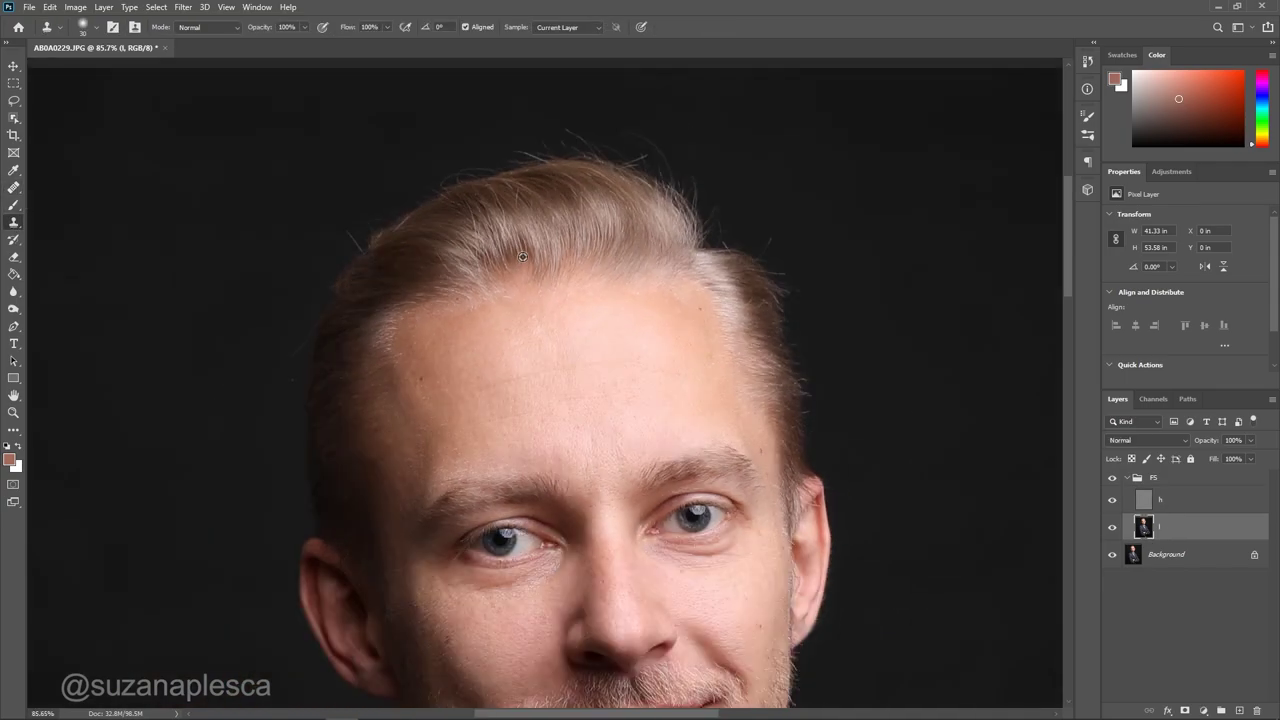
Heal the remaining texture blemishes on the central forehead and beside the nose on layer h
key("j")
scroll(630, 368, "up", 3)
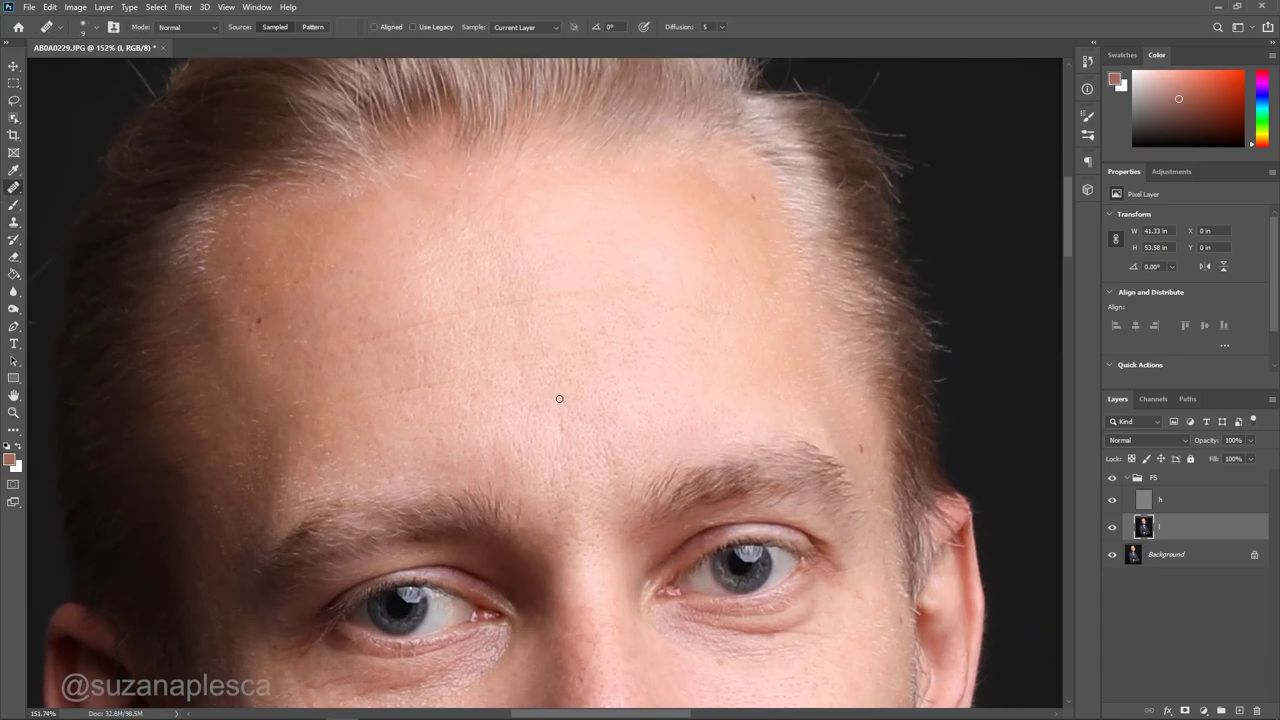
key("alt+bracketright")
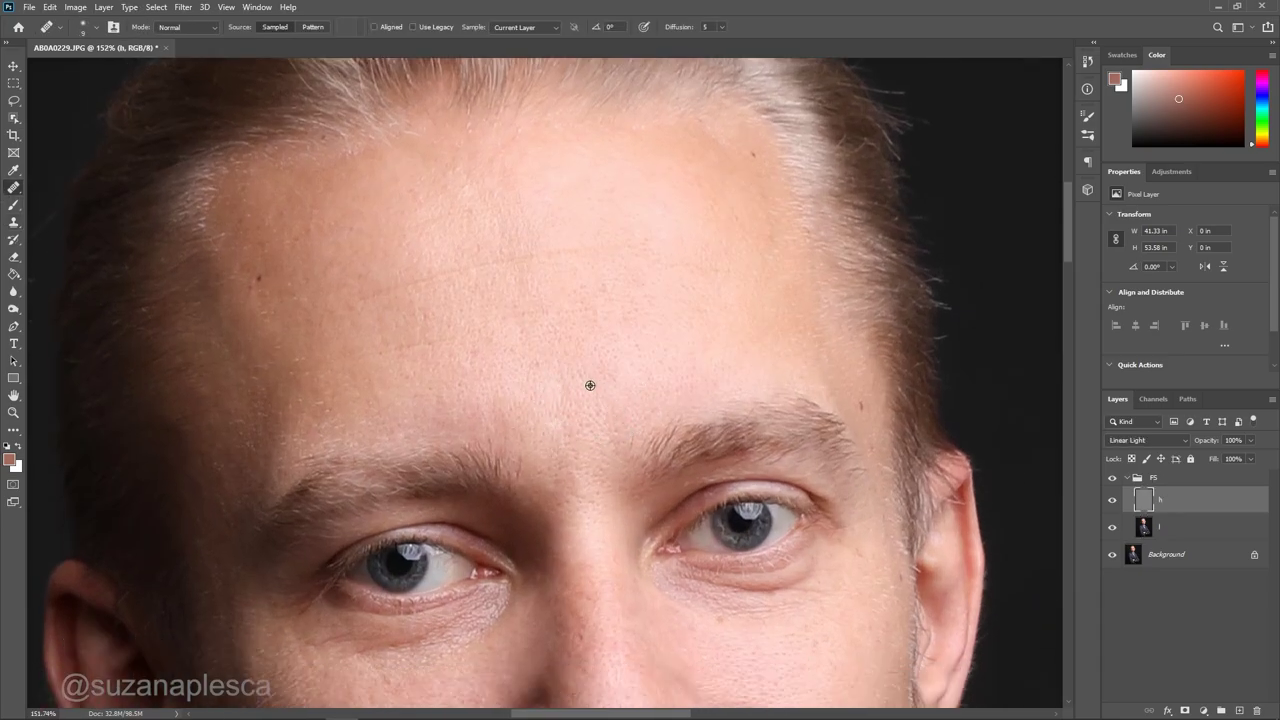
scroll(591, 400, "down", 3)
scroll(543, 385, "up", 3)
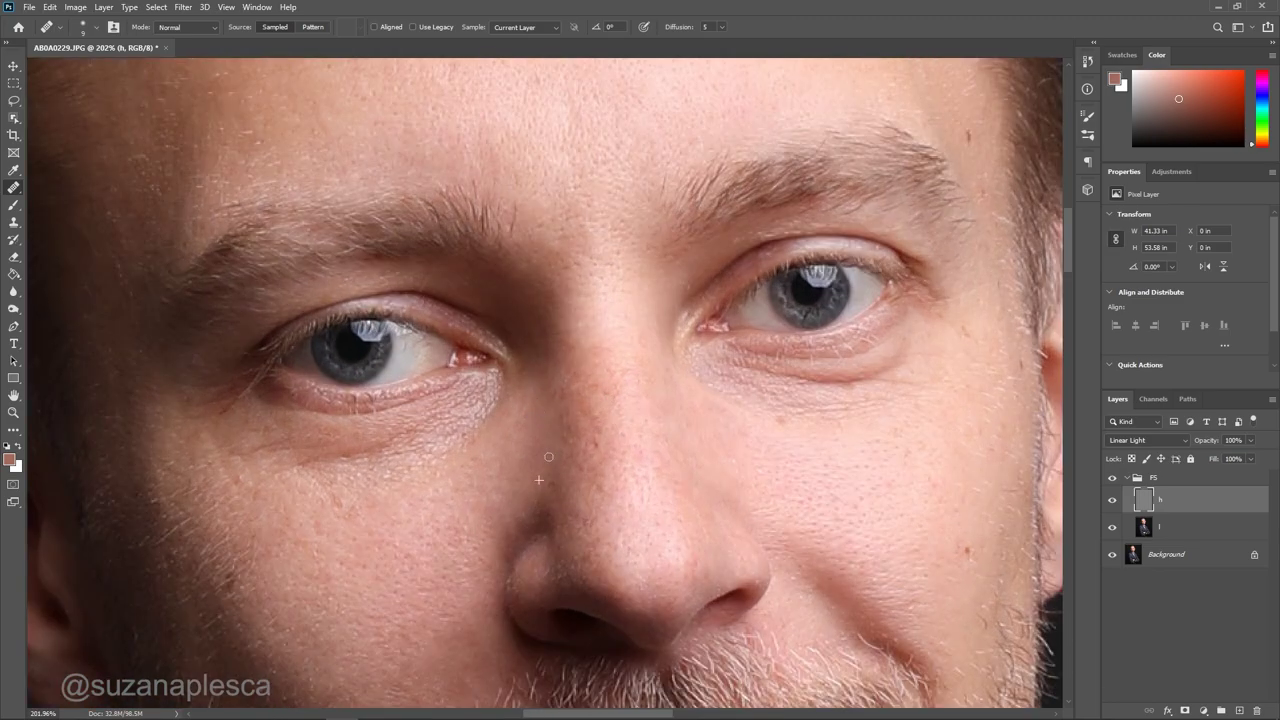
scroll(604, 509, "down", 2)
scroll(614, 452, "down", 2)
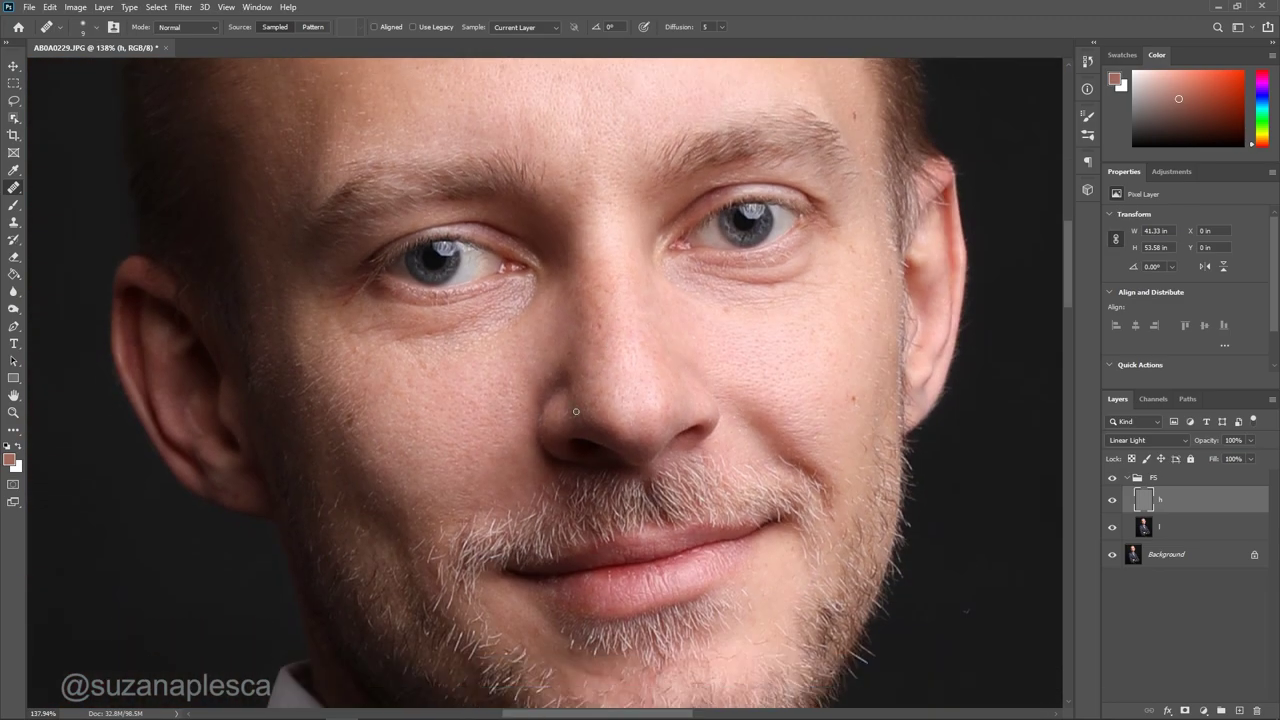
Heal the stray light hairs around the jaw and on the cheek above the beard on layer h
scroll(560, 500, "down", 4)
scroll(493, 540, "up", 1)
scroll(493, 540, "down", 2)
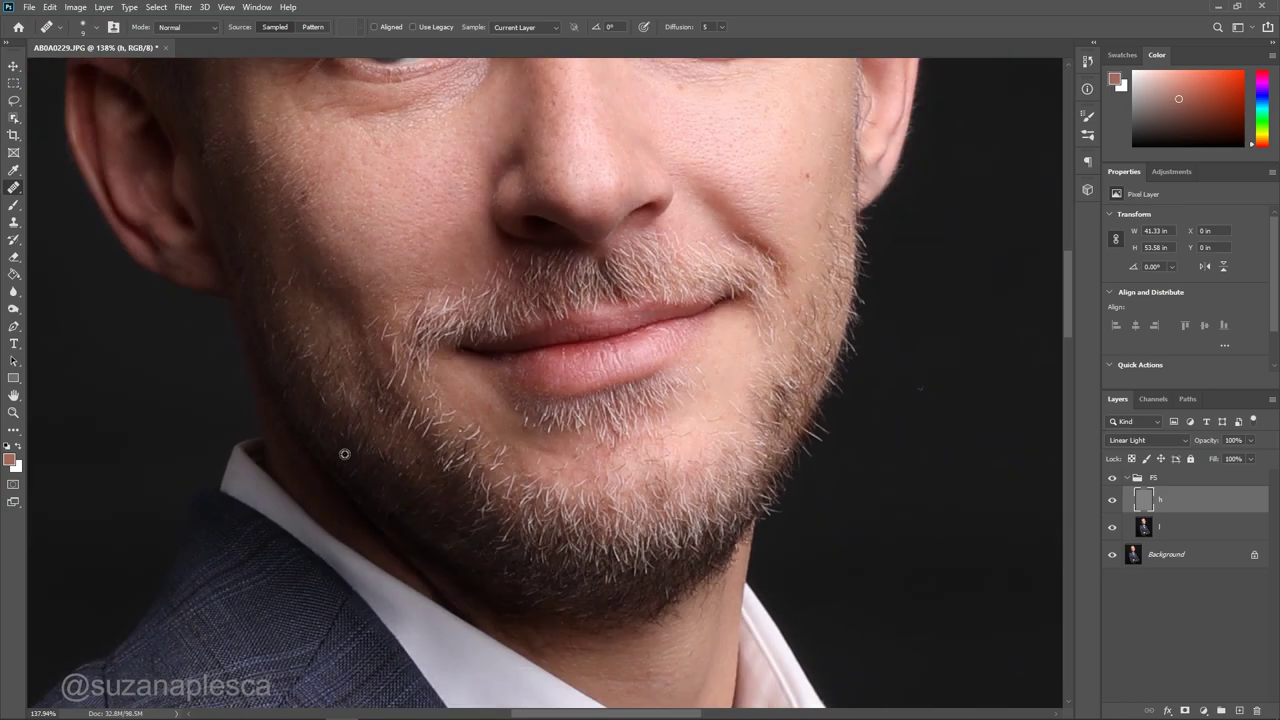
scroll(343, 451, "up", 2)
scroll(609, 574, "down", 2)
scroll(609, 590, "up", 1)
scroll(774, 207, "up", 1)
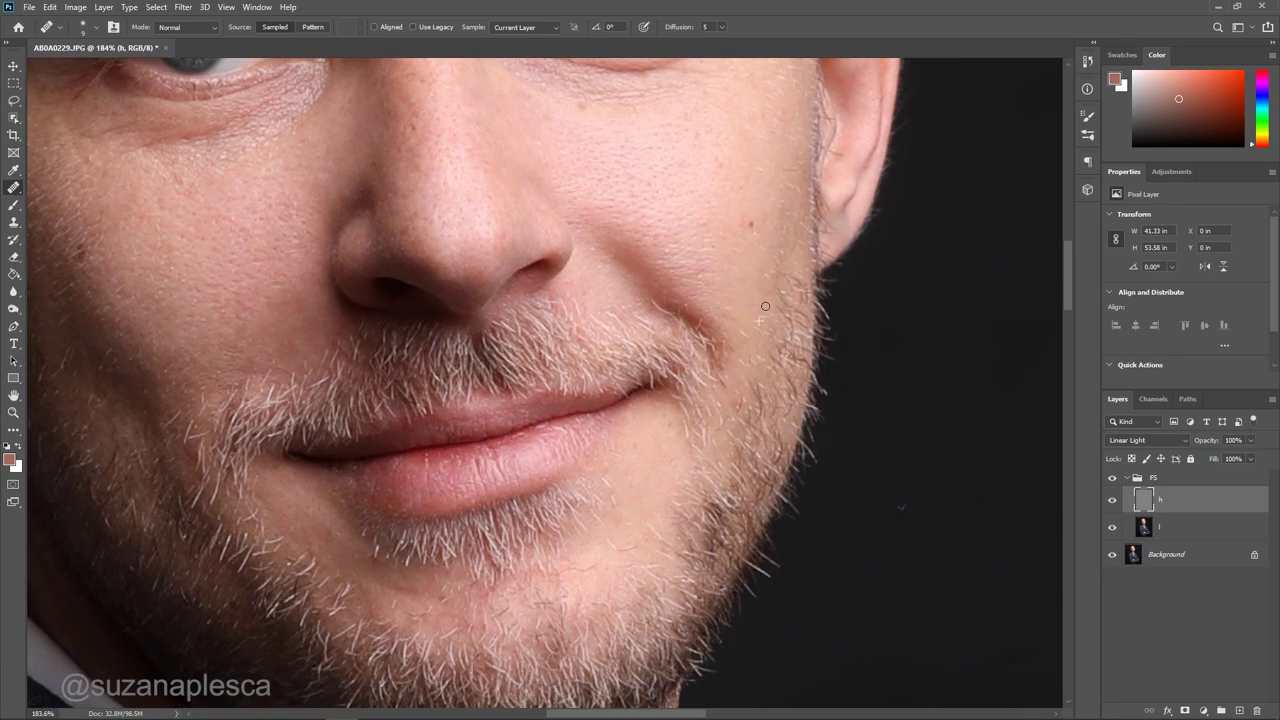
scroll(768, 210, "down", 1)
scroll(763, 214, "up", 1)
scroll(742, 235, "down", 1)
scroll(742, 235, "down", 2)
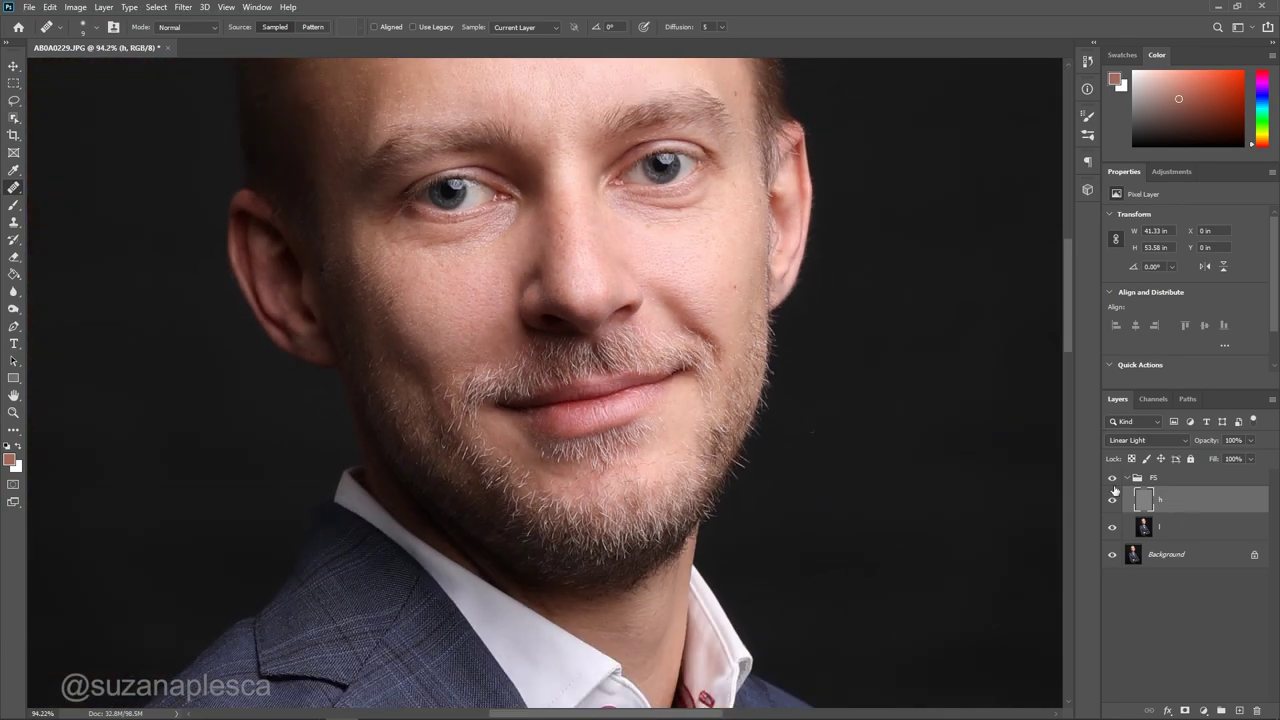
Compare the whole portrait with and without the FS group
left_click(1112, 478)
left_click(1112, 478)
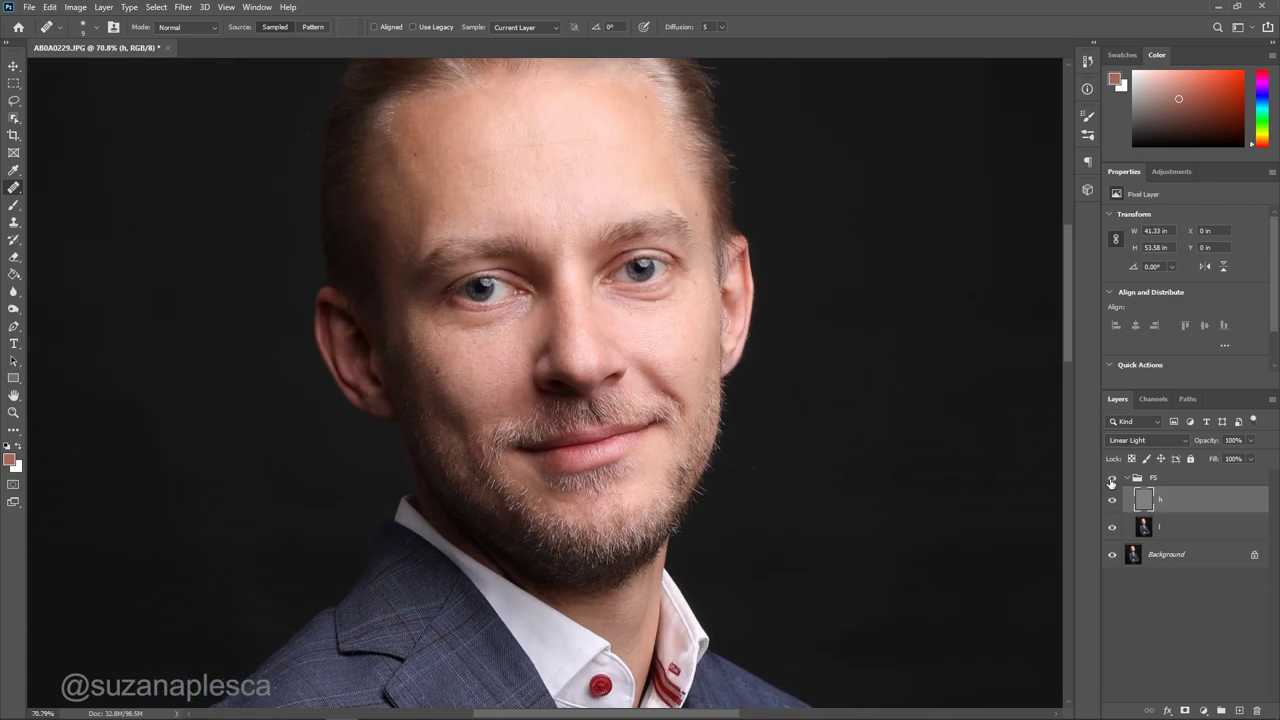
left_click(1112, 478)
left_click(1112, 479)
Collapse the FS group and add two Curves adjustment layers above it, naming the upper one d and the lower one b
left_click(1127, 478)
left_click(1204, 711)
left_click(1195, 541)
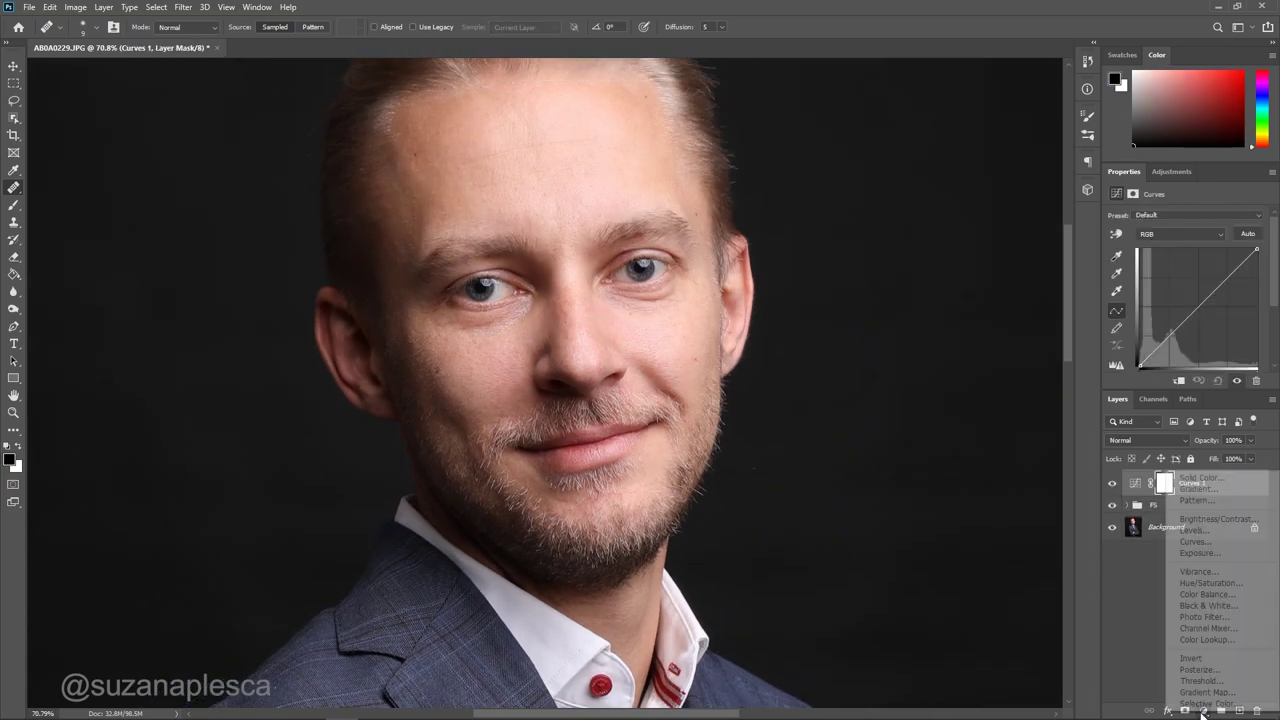
left_click(1204, 711)
left_click(1195, 541)
double_click(1193, 483)
type("d")
double_click(1192, 512)
type("b")
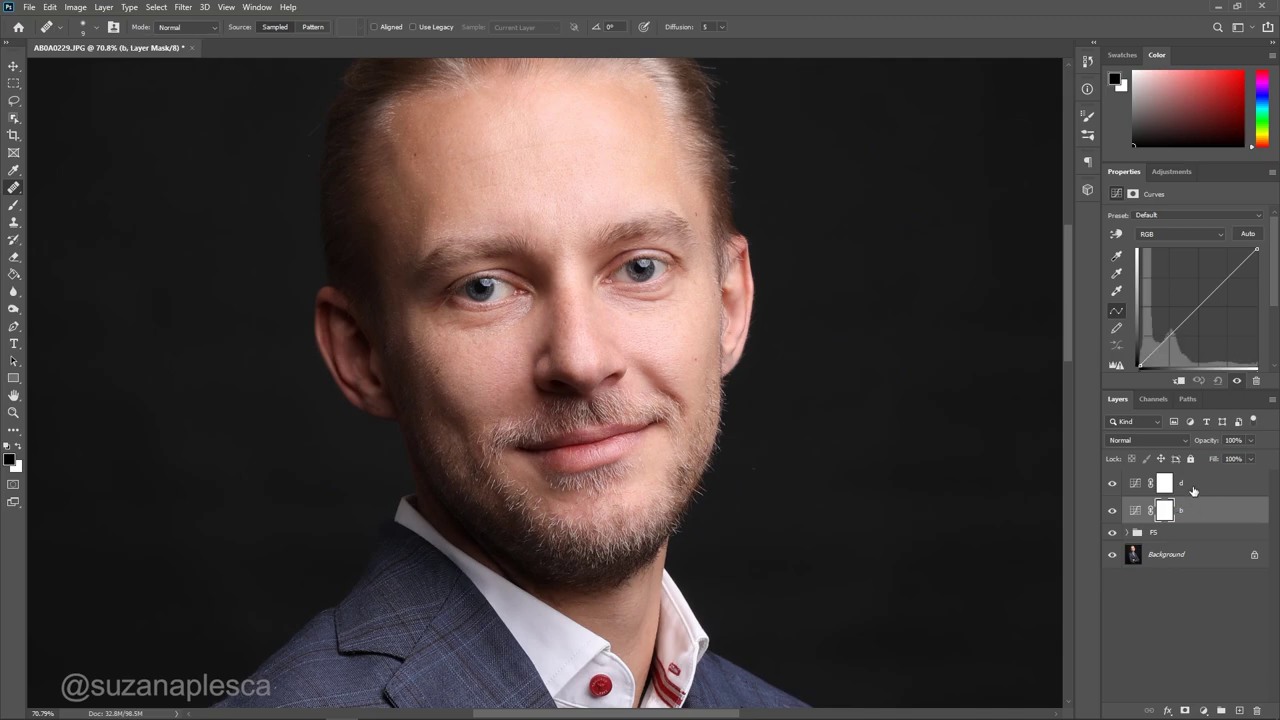
Raise the curve of layer d from a cheek tone to brighten the image and invert its mask to black
left_click(1194, 489)
left_click(1116, 235)
left_click_drag(670, 347, 669, 324)
key("ctrl+i")
Lower the curve of layer b from a shaded cheek tone to darken the image and invert its mask to black
left_click(1192, 518)
left_click(1116, 235)
mouse_move(420, 380)
left_mouse_down()
mouse_move(421, 425)
mouse_move(431, 400)
left_mouse_up()
key("ctrl+i")
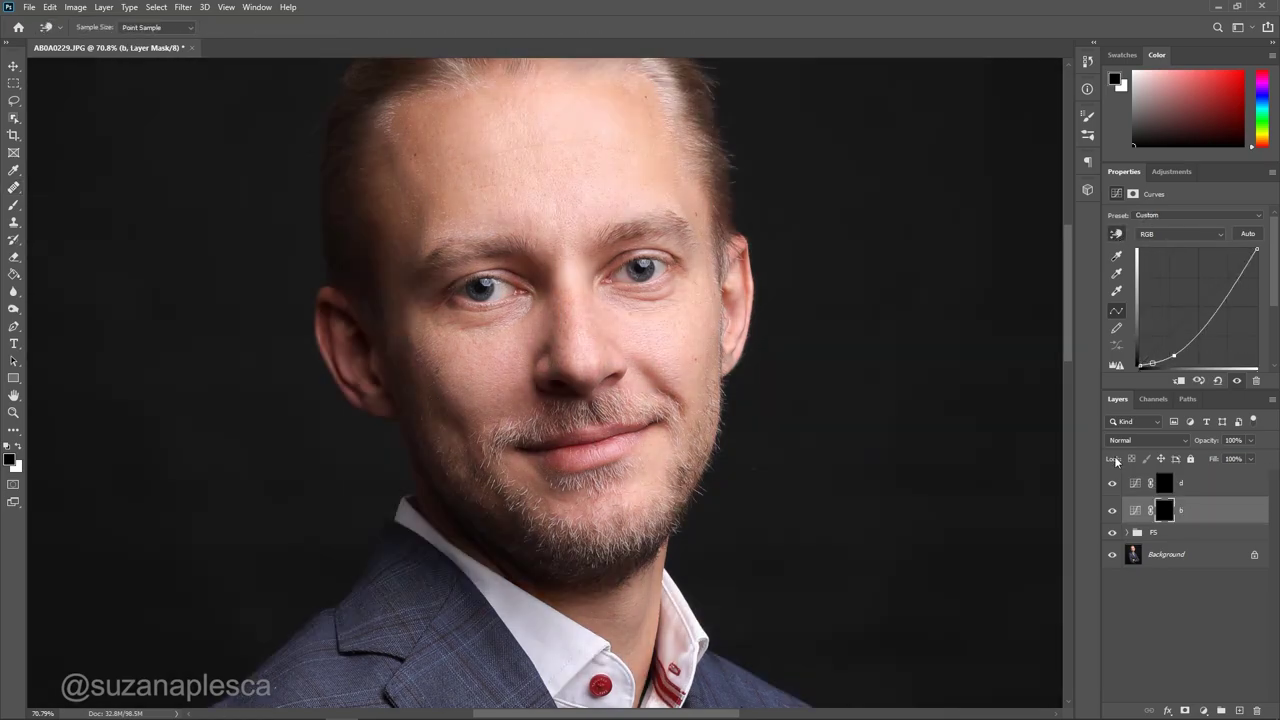
Group the d and b curves layers and name the group DB
left_click(1221, 491, "shift")
key("ctrl+g")
double_click(1155, 478)
type("DB")
key("Return")
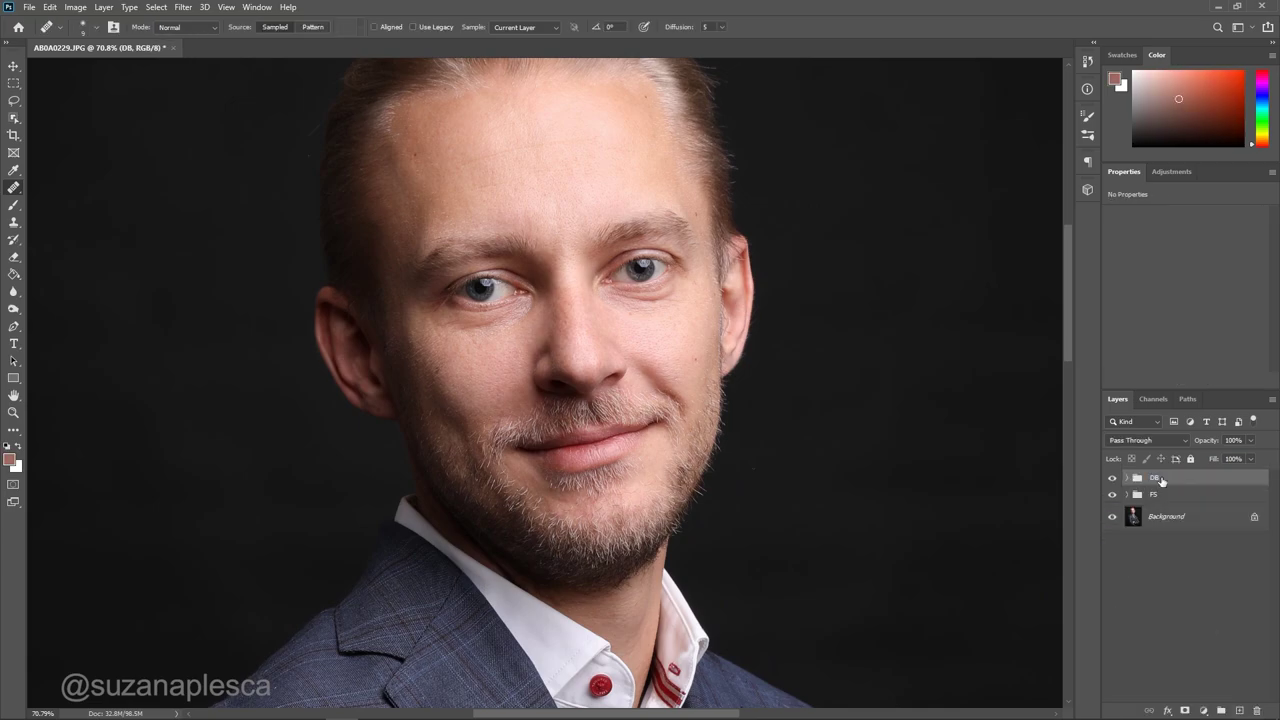
Brighten both eyes by painting white on the mask of layer d with the Brush at 24% opacity and 34% flow
left_click(1126, 478)
left_click(1175, 499)
key("b")
scroll(455, 308, "up", 3)
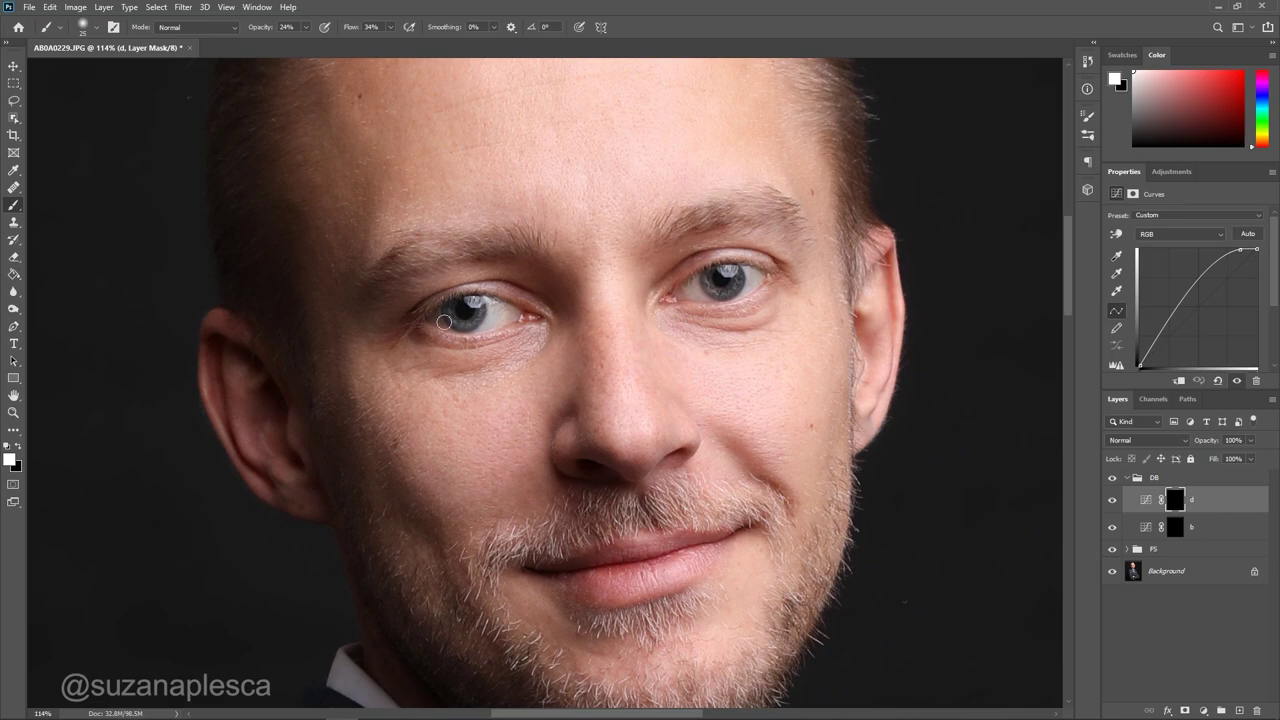
left_click_drag(444, 321, 469, 322)
left_click_drag(768, 283, 737, 279)
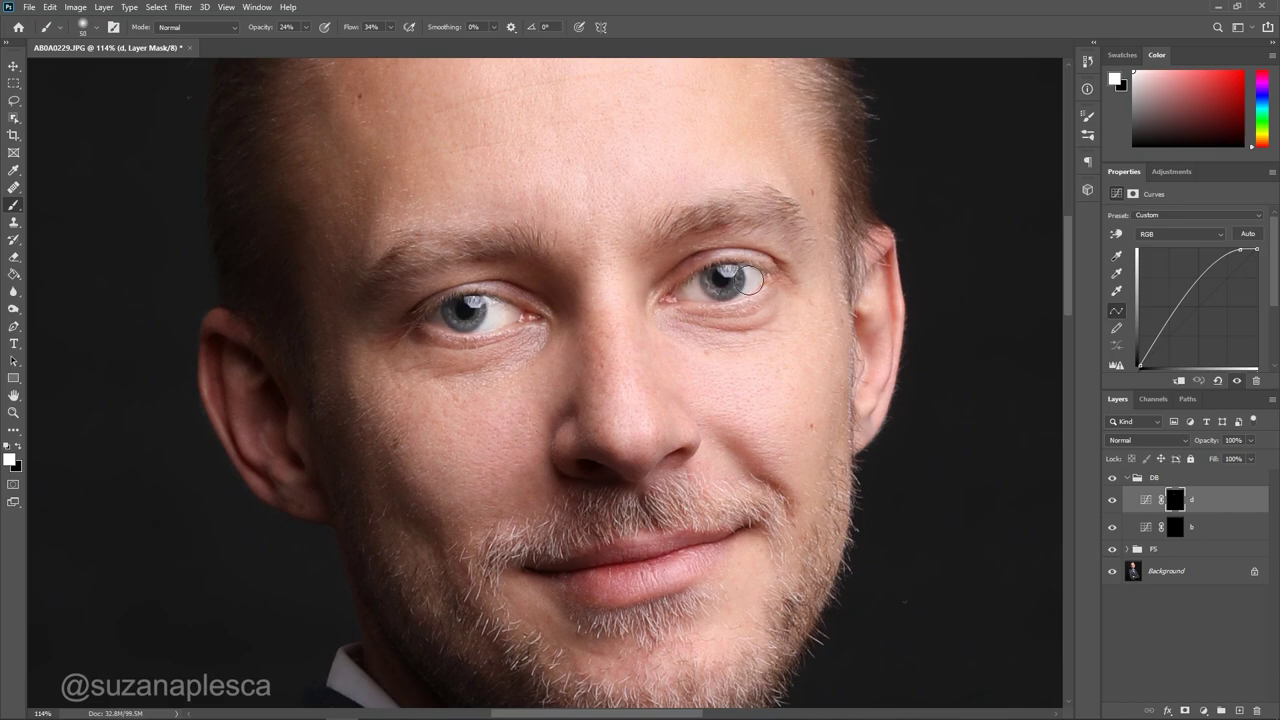
Paint white on layer d's mask to brighten the forehead, nose bridge and both cheeks, adjusting the brush size to each area
scroll(614, 322, "down", 4)
mouse_move(612, 266)
left_mouse_down()
mouse_move(612, 302)
mouse_move(606, 262)
mouse_move(549, 171)
mouse_move(644, 238)
left_mouse_up()
scroll(610, 300, "up", 1)
key("bracketright")
key("bracketright")
key("bracketright")
key("bracketright")
key("bracketright")
key("bracketright")
key("bracketright")
key("bracketright")
key("bracketright")
key("bracketleft")
key("bracketleft")
key("bracketleft")
mouse_move(543, 392)
left_mouse_down()
mouse_move(449, 382)
mouse_move(556, 378)
mouse_move(492, 384)
left_mouse_up()
left_click_drag(654, 371, 706, 374)
Brighten the mouth area on layer d's mask with a smaller brush
scroll(555, 435, "down", 1)
key("bracketleft")
key("bracketleft")
key("bracketleft")
key("bracketleft")
left_click_drag(619, 501, 686, 470)
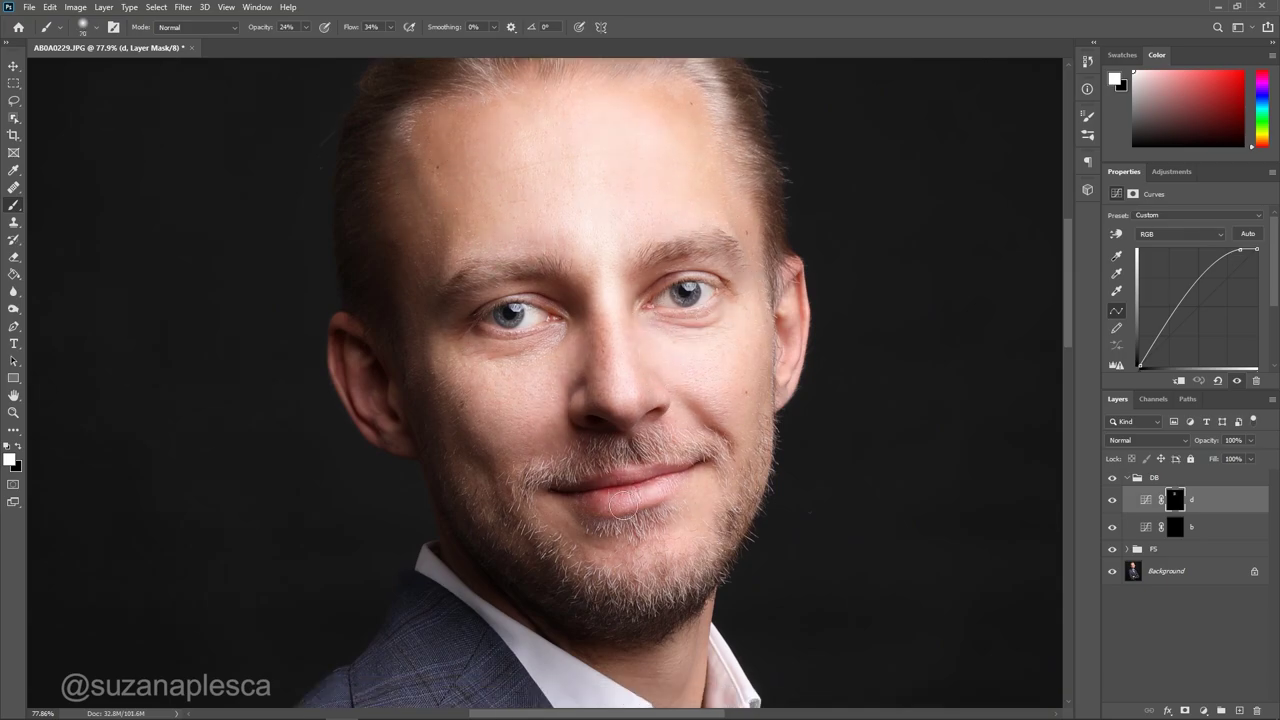
Brighten the hair and the suit jacket on layer d's mask with a larger brush
key("bracketright")
key("bracketright")
key("bracketright")
key("bracketright")
scroll(686, 509, "down", 4)
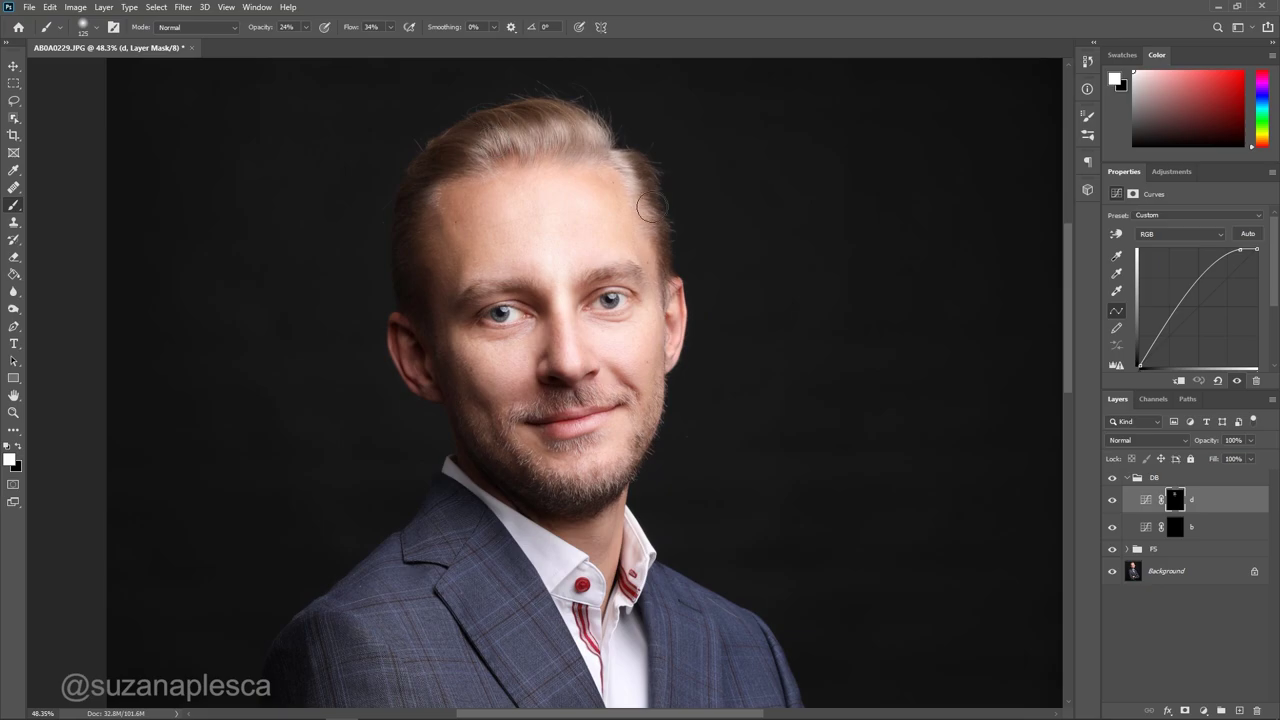
scroll(425, 235, "down", 2)
scroll(550, 429, "down", 2)
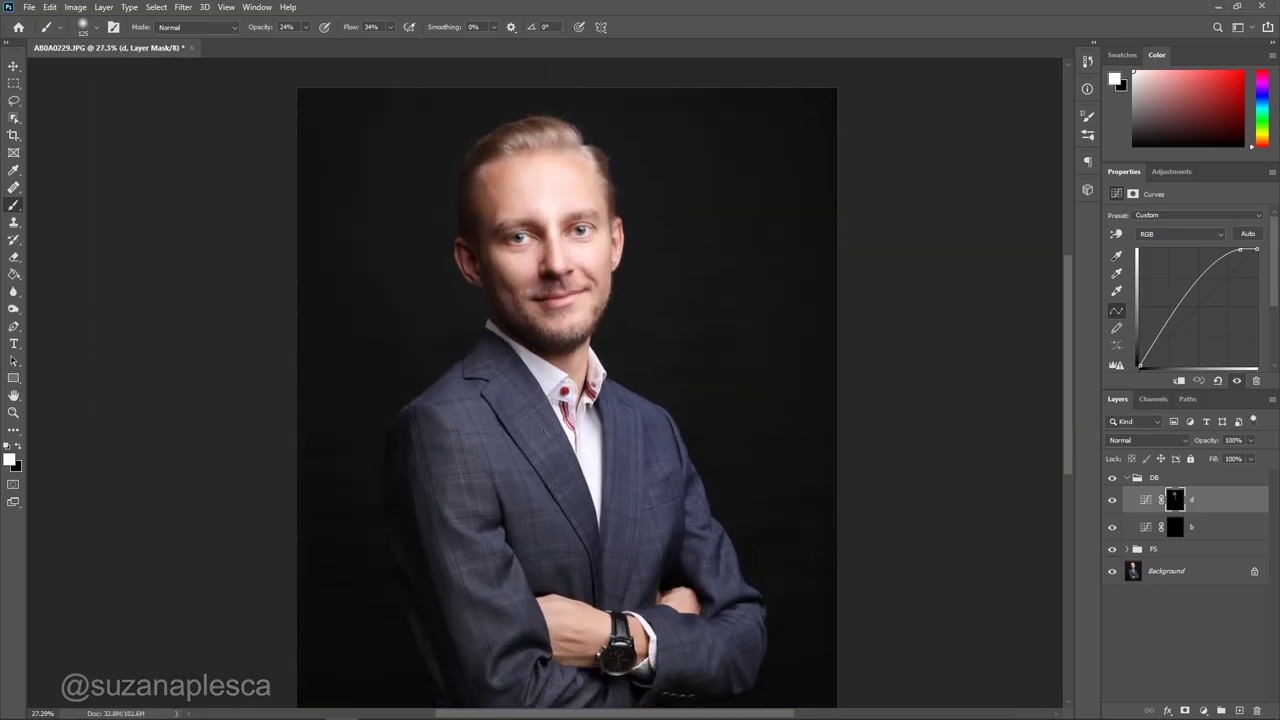
scroll(620, 690, "up", 3)
scroll(553, 488, "down", 2)
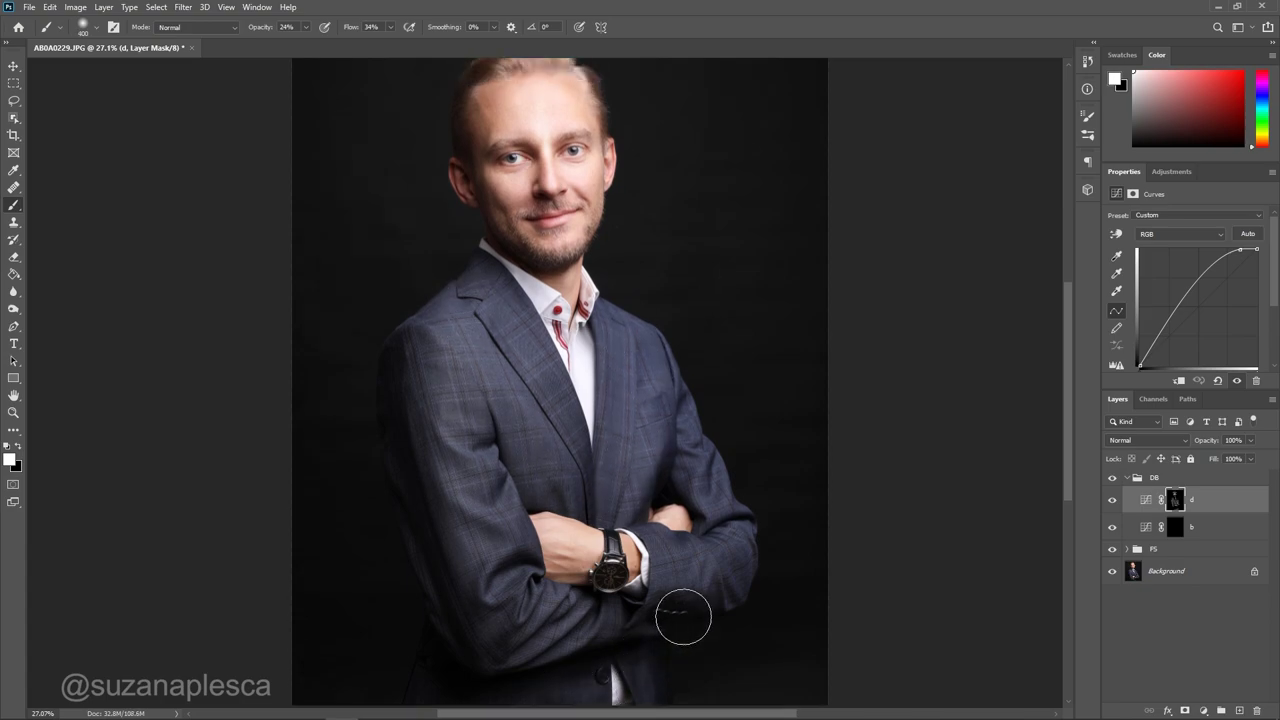
Darken the shadows on the jacket's sleeve, shoulder and lapel by painting white on layer b's mask
key("]")
key("]")
key("[")
key("[")
left_click_drag(493, 415, 490, 378)
key("[")
key("[")
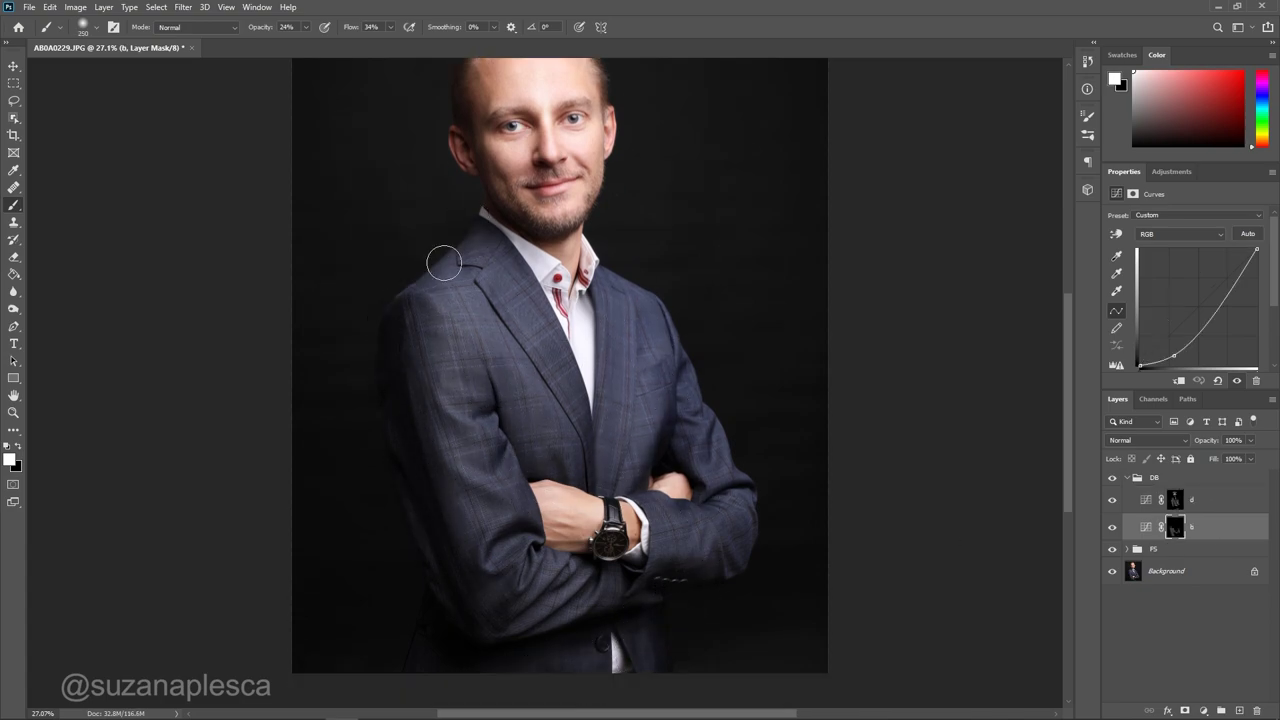
left_click_drag(444, 263, 507, 274)
Darken the beard, jawline and shadows around the mouth on layer b's mask with a smaller brush
scroll(560, 415, "up", 10)
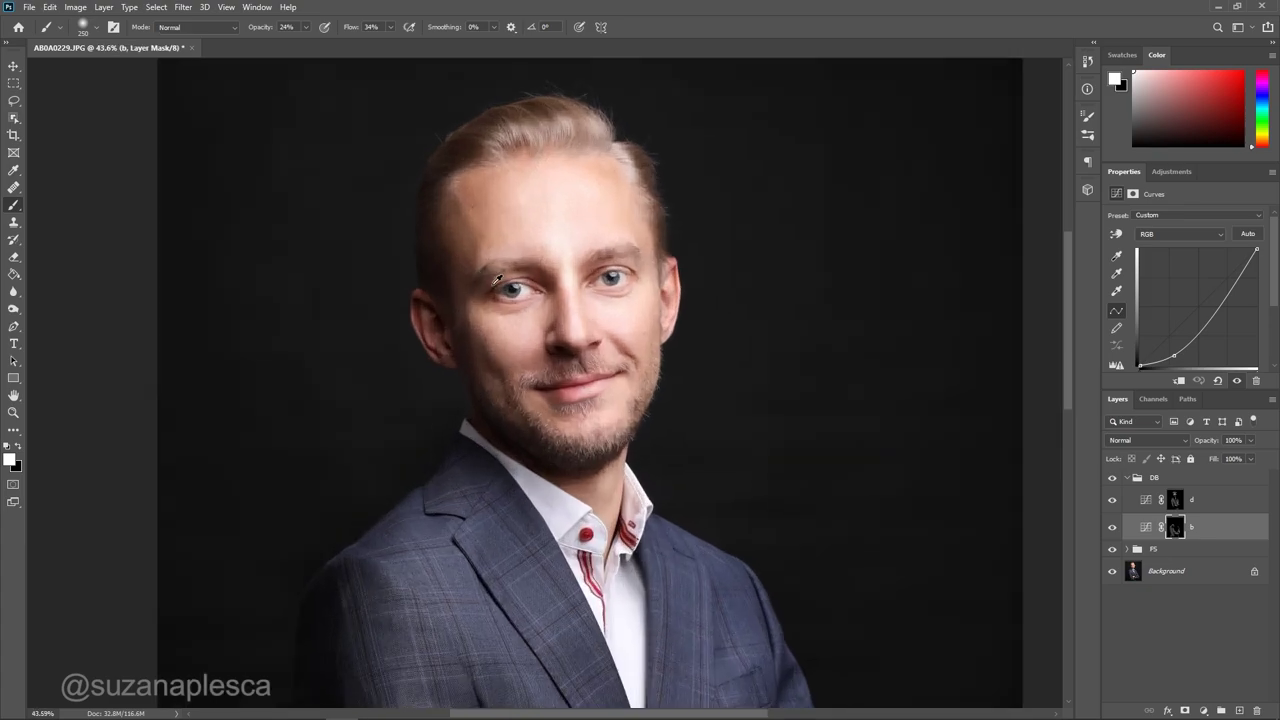
key("[")
key("[")
key("[")
key("[")
left_click_drag(528, 464, 660, 445)
key("bracketleft")
key("bracketleft")
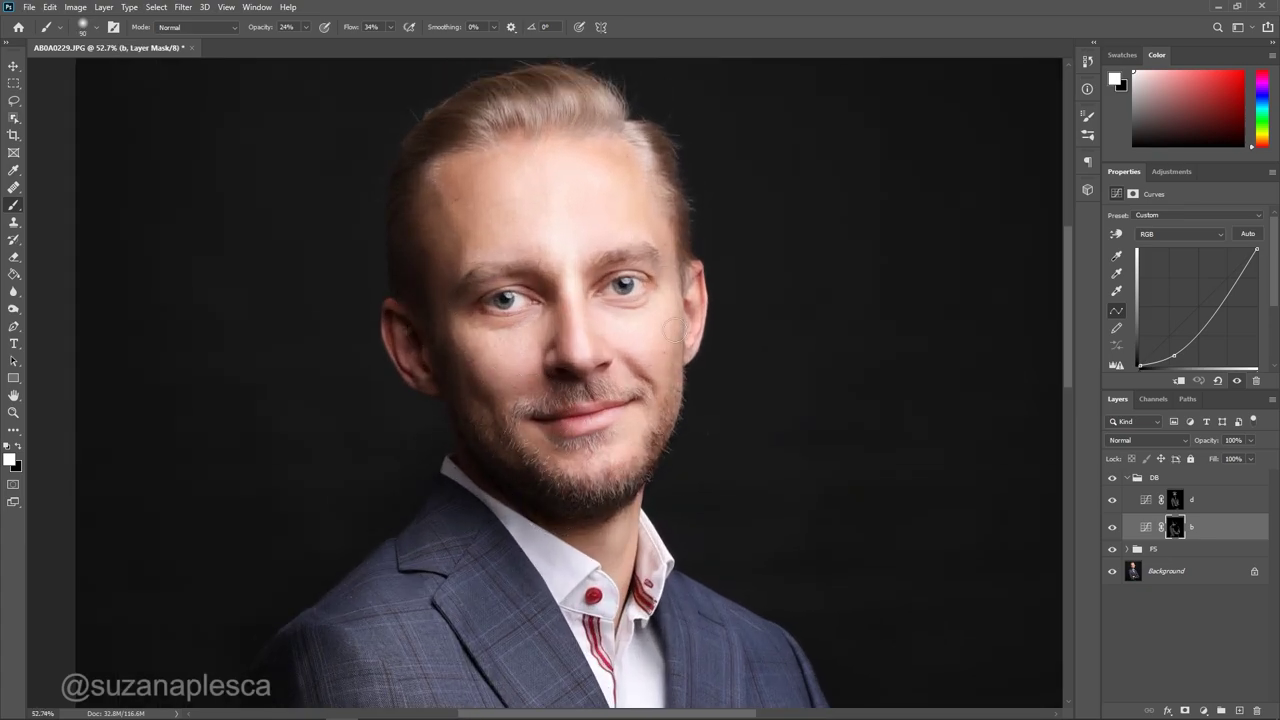
left_click_drag(526, 404, 643, 388)
Darken the shadows in the hair on layer b's mask with a brush of about 200 px
scroll(600, 330, "up", 1)
key("bracketright")
key("bracketright")
left_click_drag(517, 87, 613, 135)
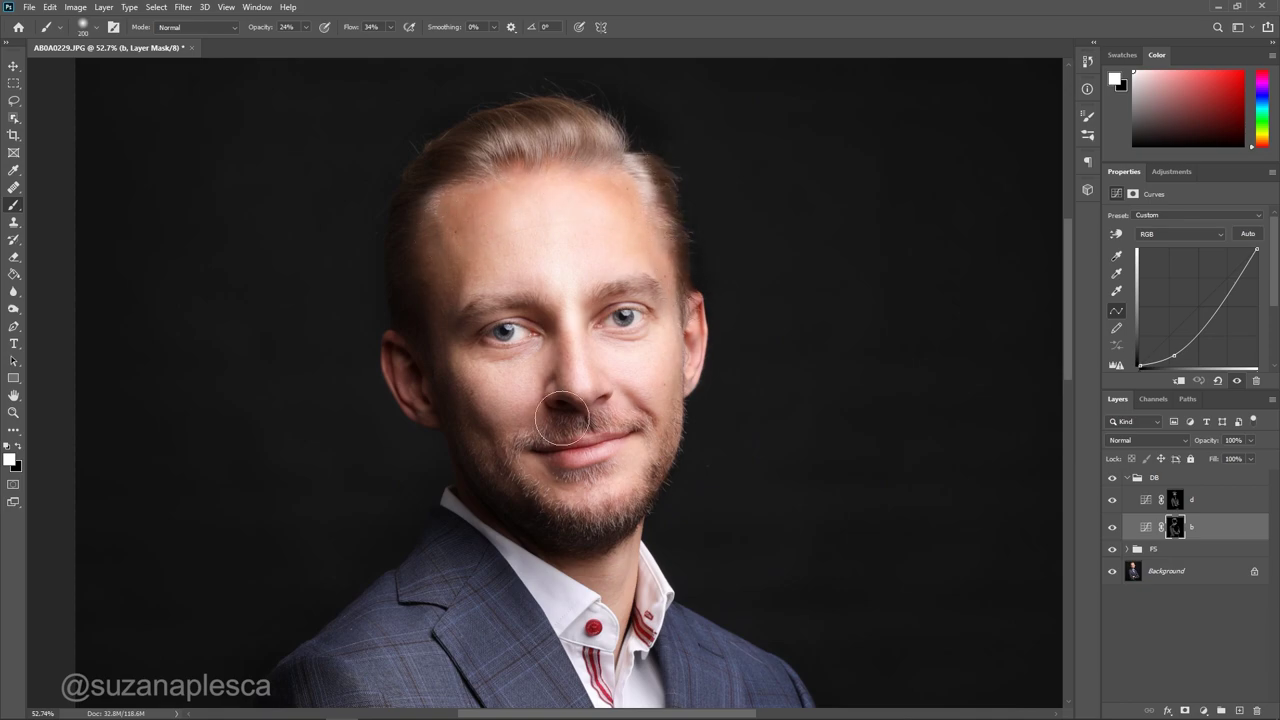
scroll(660, 440, "up", 2)
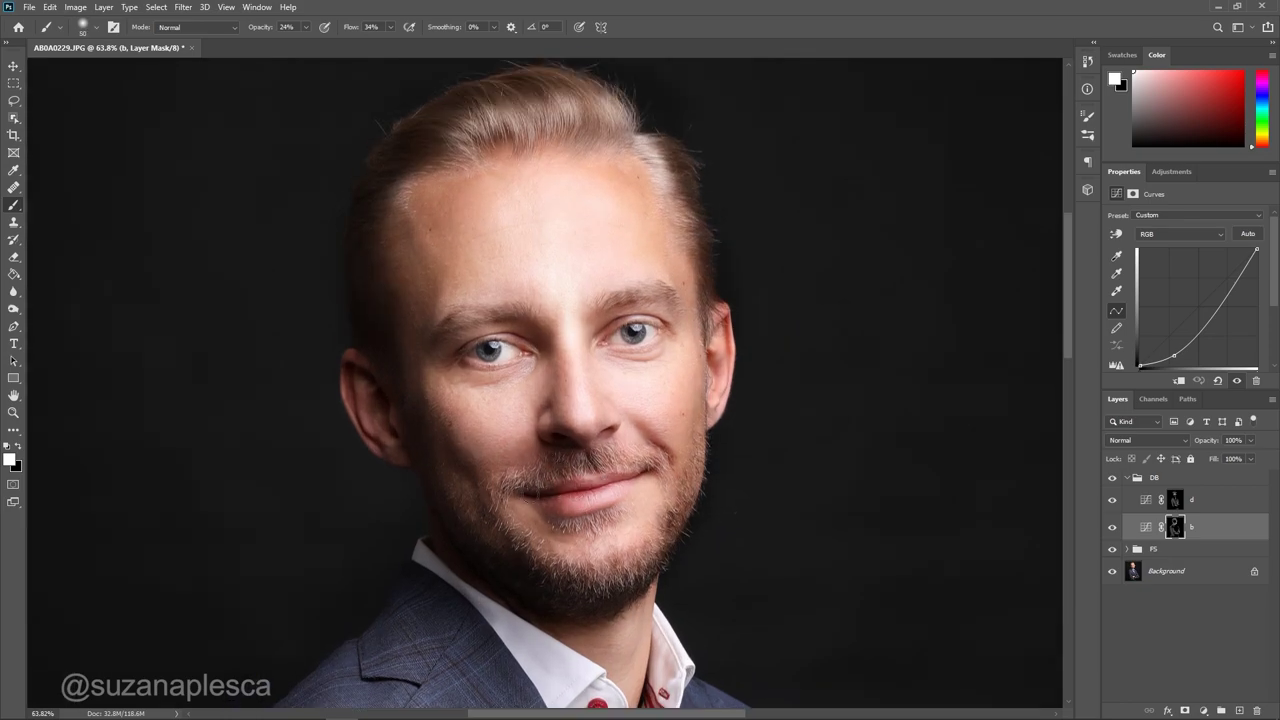
Darken the eyebrows and the shadows around the nose and eyes on layer b's mask with a small brush
left_click_drag(559, 428, 601, 362)
left_click_drag(531, 301, 462, 321)
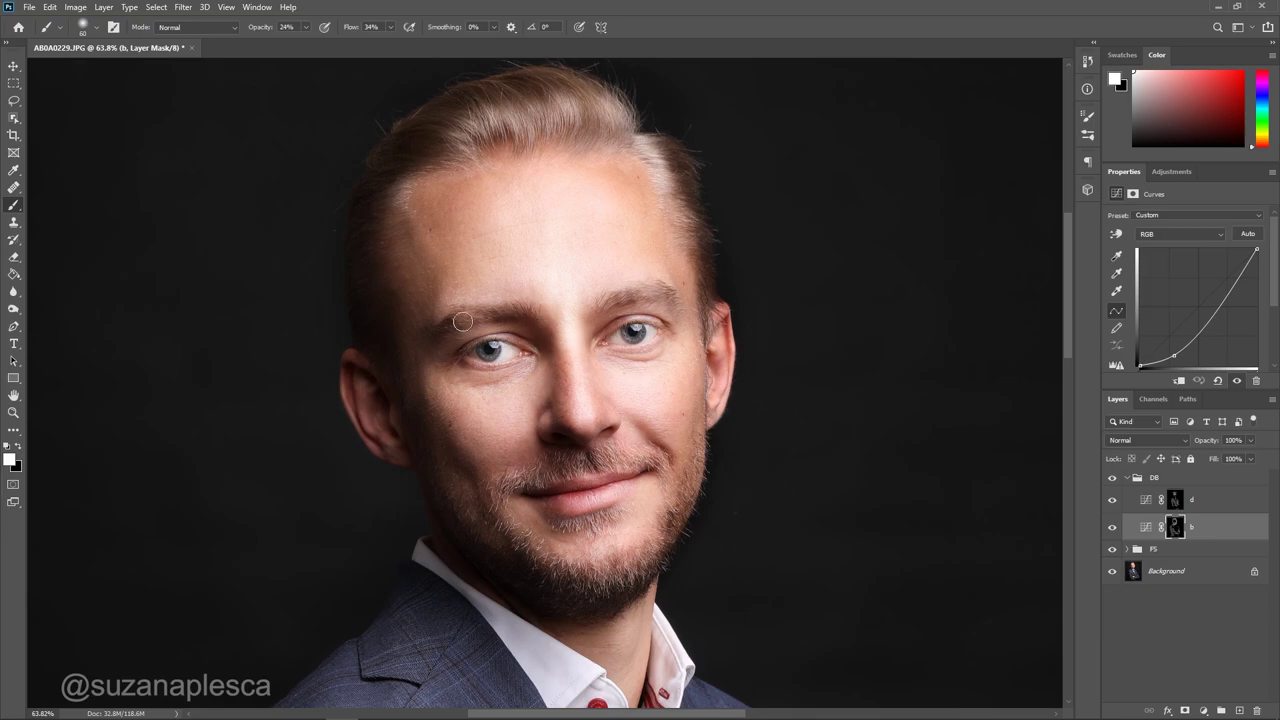
scroll(505, 348, "up", 3)
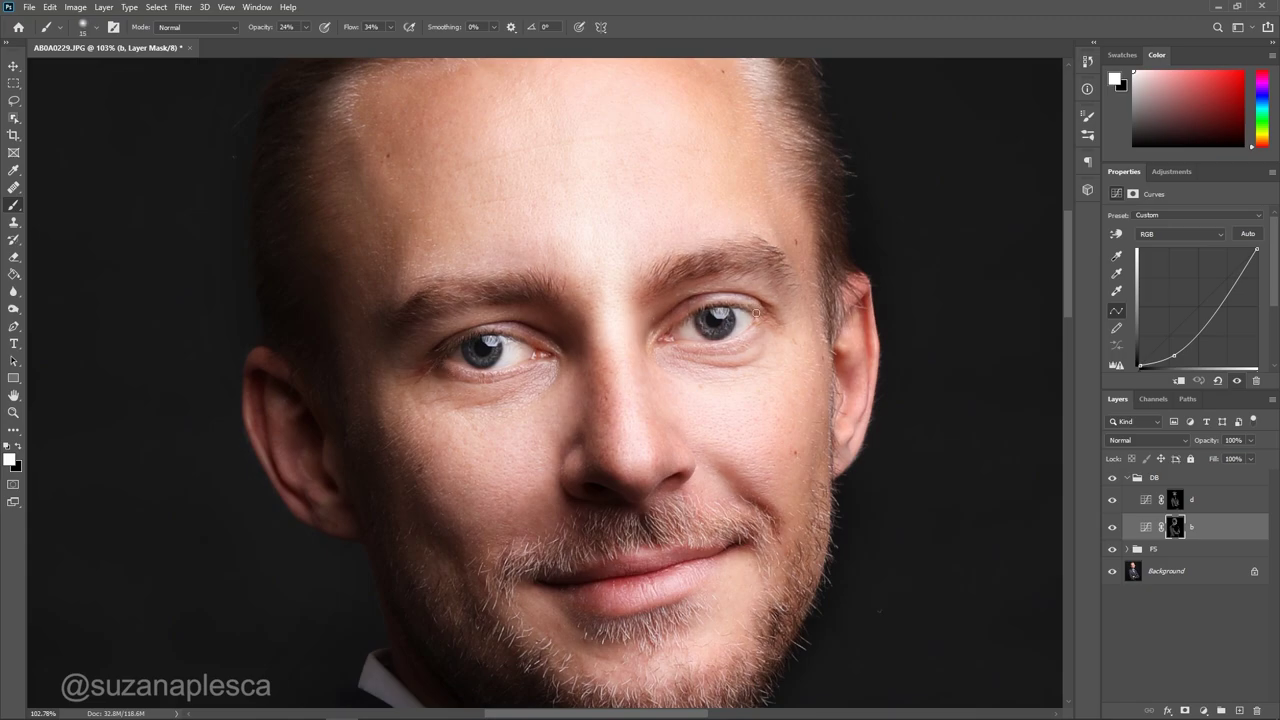
Compare the portrait with and without the DB group's dodge and burn effect
scroll(503, 272, "down", 6)
scroll(503, 272, "down", 1)
left_click(1113, 478)
left_click(1113, 478)
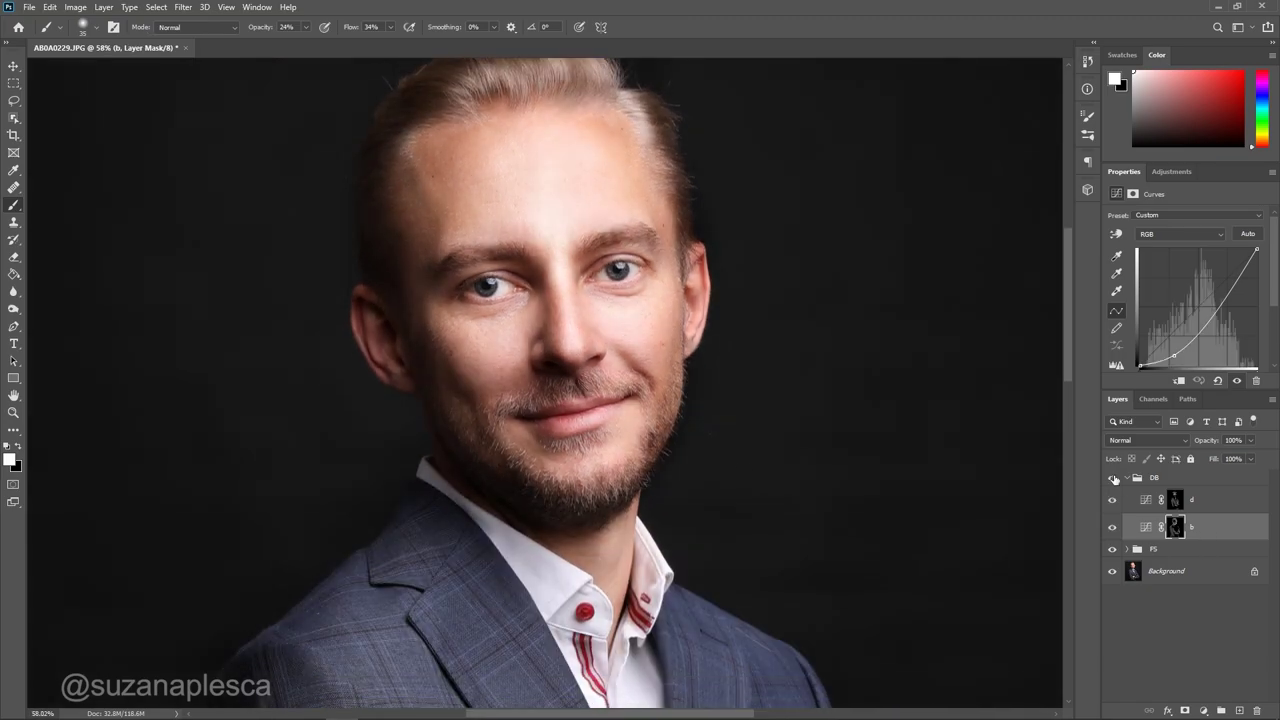
left_click(1113, 478)
left_click(1113, 478)
Reduce layer d's opacity to 50% and lower the whole DB group's opacity to 50%
left_click(1215, 500)
left_click_drag(1250, 441, 1197, 446)
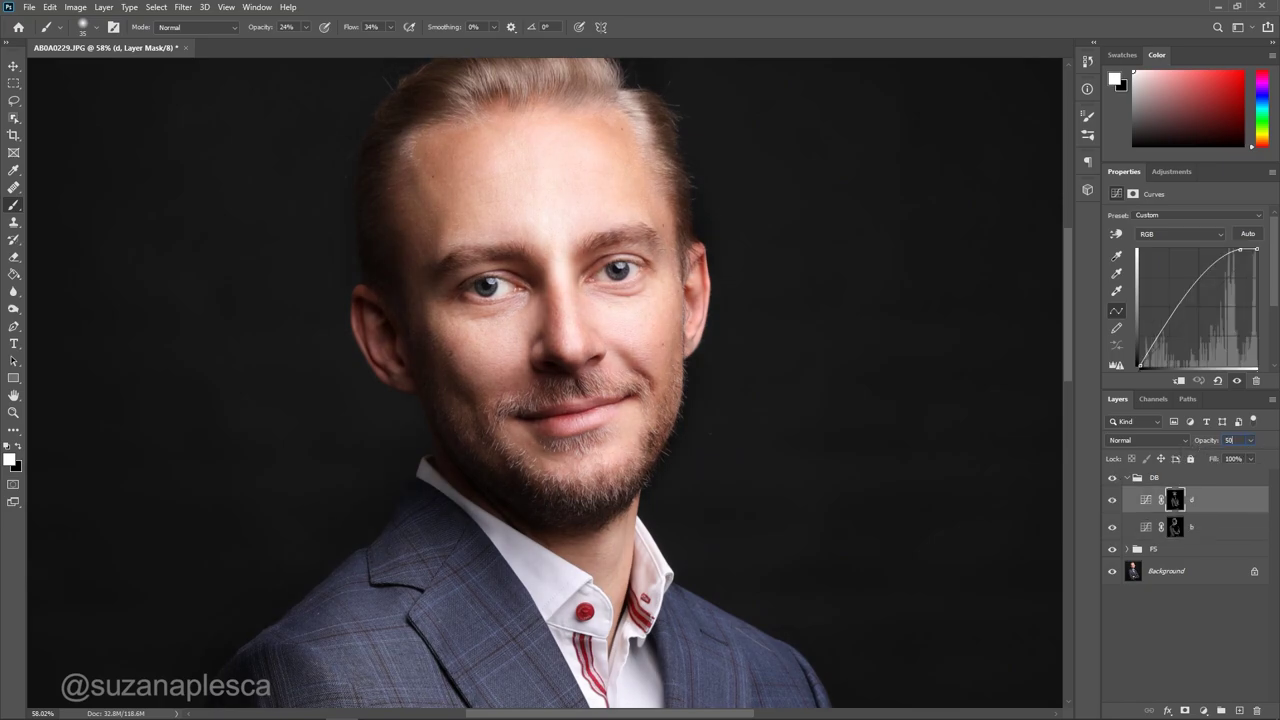
left_click(1222, 527)
left_click(1195, 478)
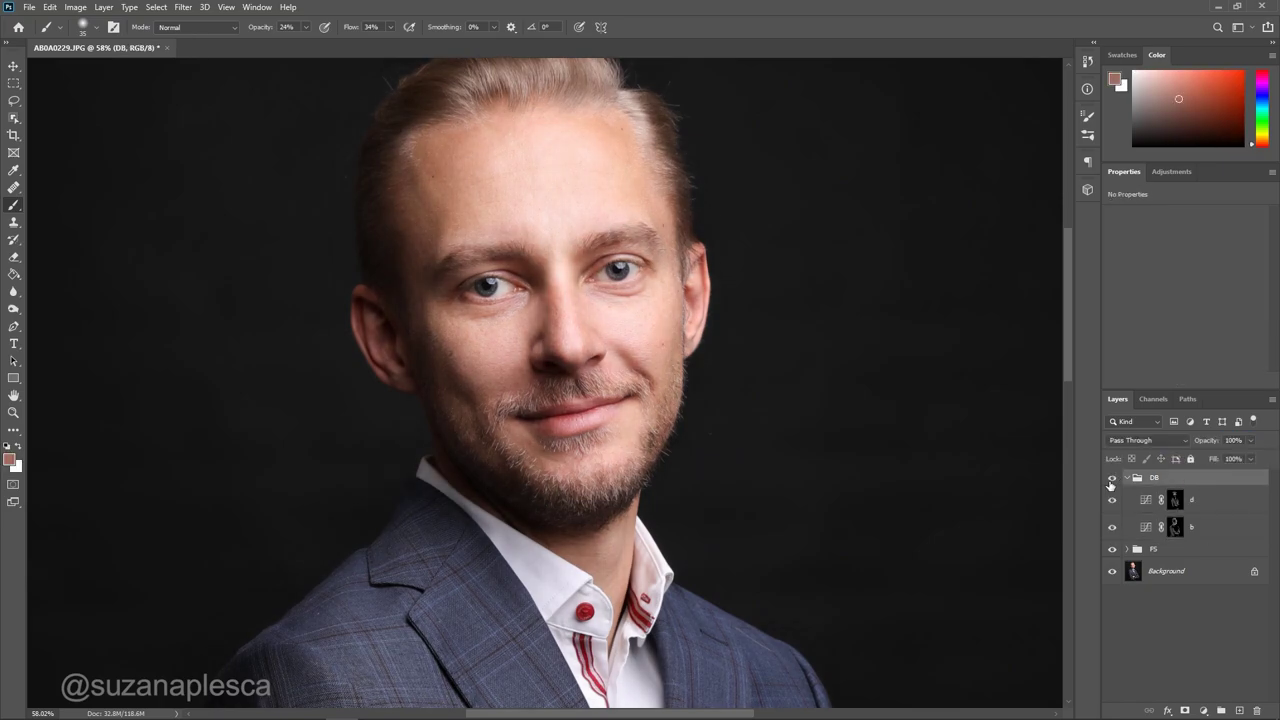
Compare the portrait before and after the softened dodge and burn by hiding and showing the DB group
left_click(1114, 479)
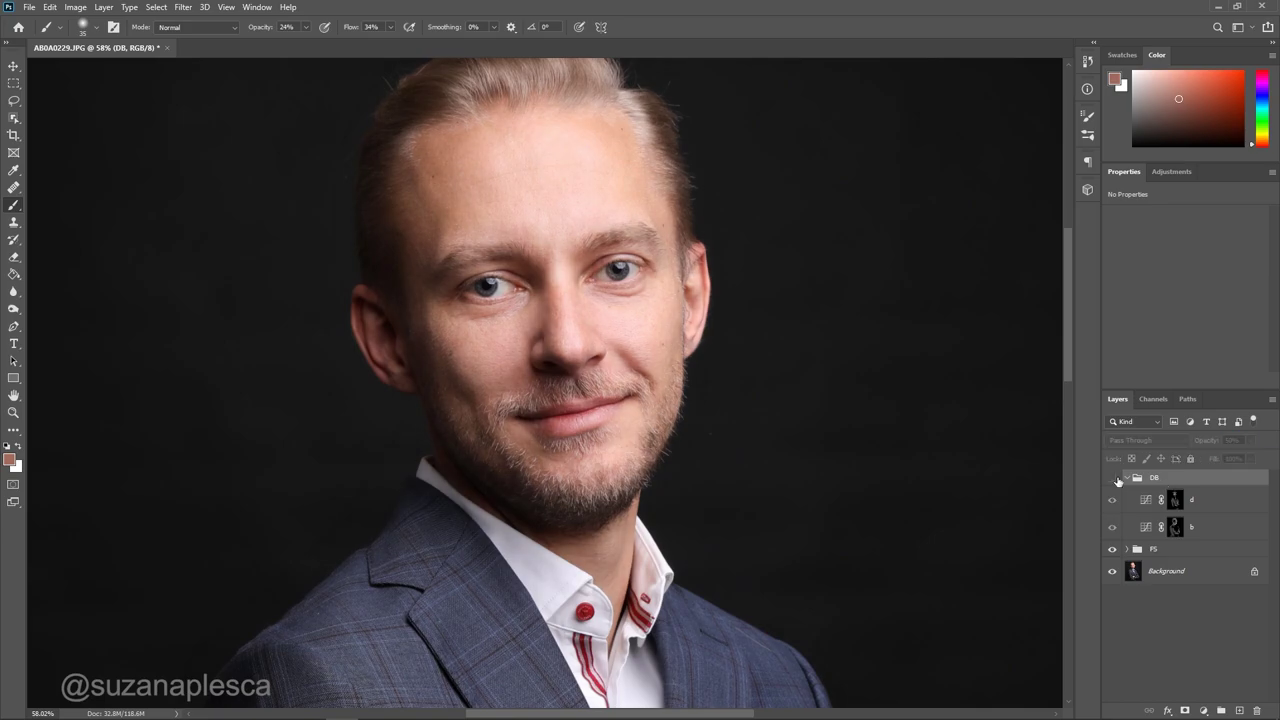
left_click(1114, 479)
left_click(1114, 479)
left_click(1114, 479)
left_click(1114, 479)
left_click(1114, 479)
scroll(585, 392, "down", 2)
Collapse the DB group, put it with the FS group into a new group and rename that group SKIN
left_click(1127, 478)
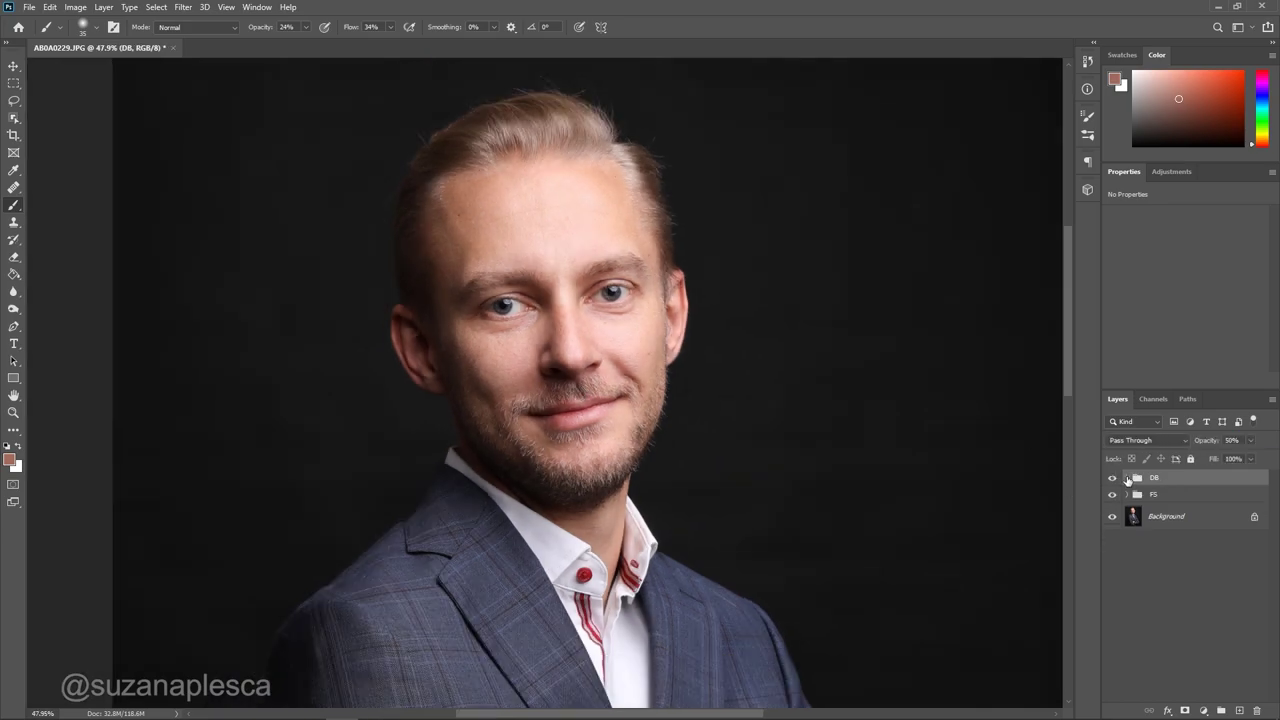
left_click(1226, 495, "shift")
left_click_drag(1226, 495, 1221, 710)
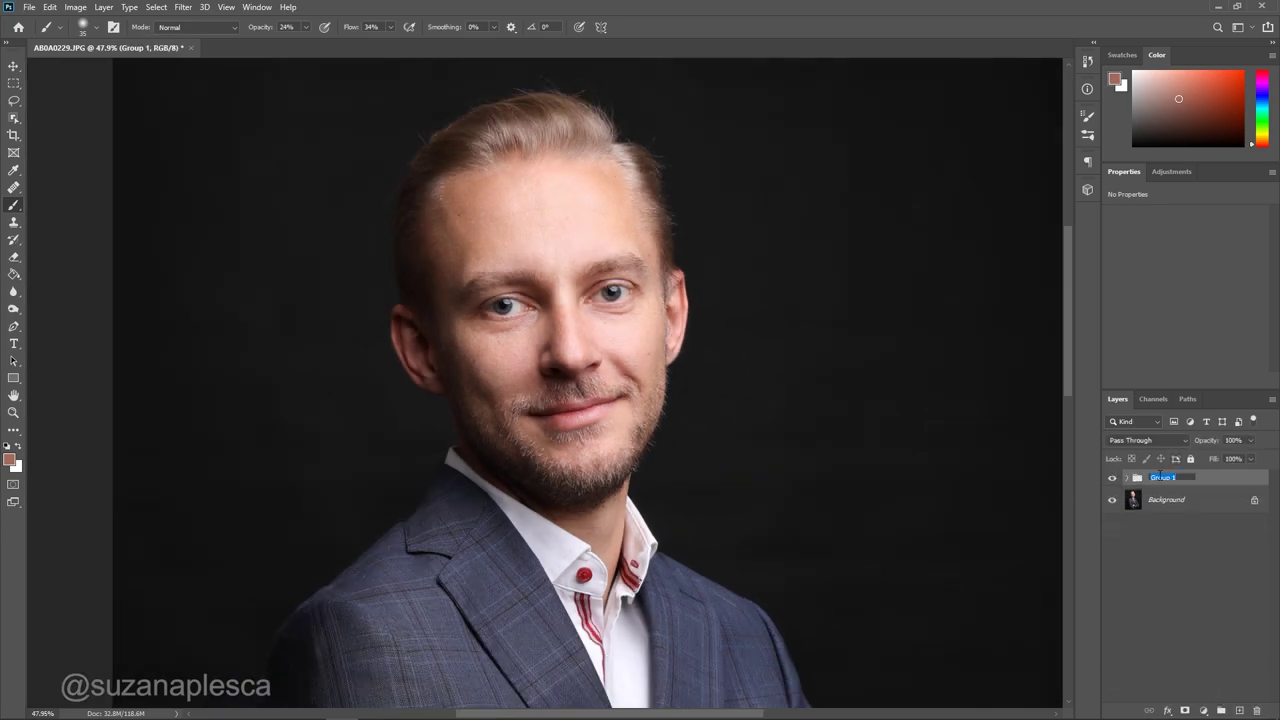
key("Return")
Stamp all visible layers into a new layer on top and name it fly-aways
key("ctrl+alt+shift+e")
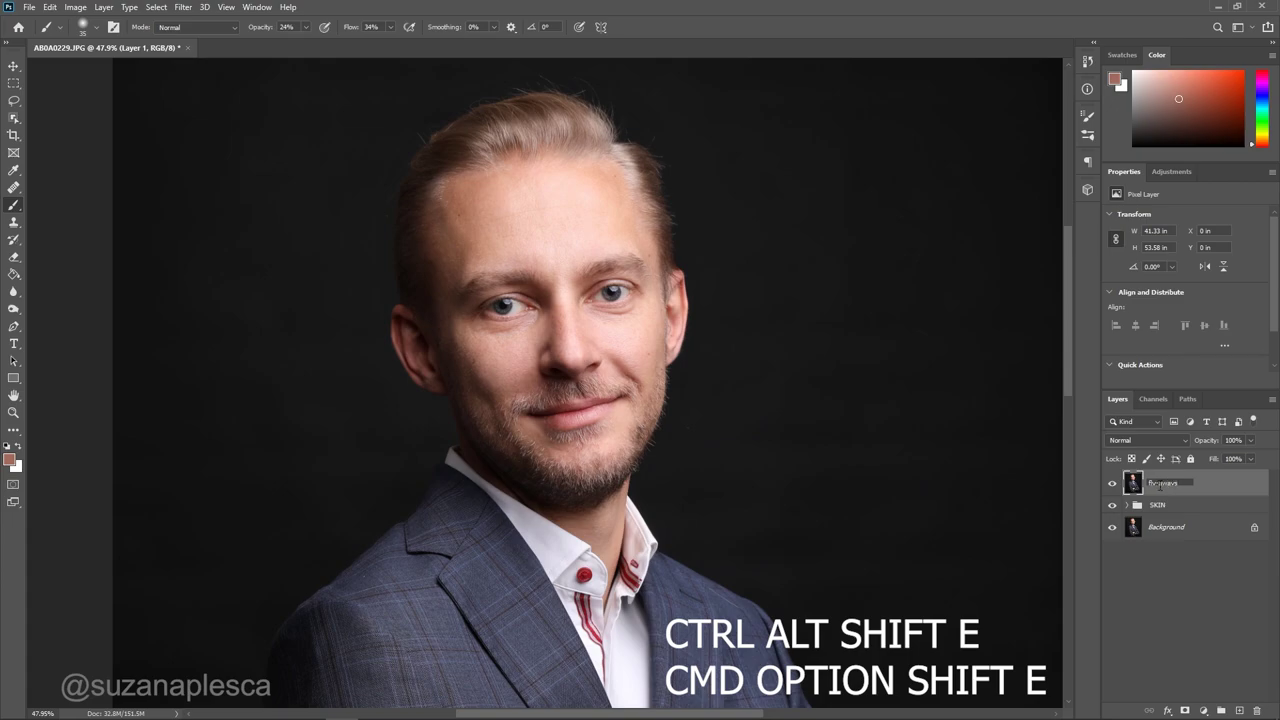
left_click(1159, 487)
type("fly-aways")
key("Return")
Examine the stray hairs along the beard and around the top of the head with the Healing Brush ready
left_click(13, 189)
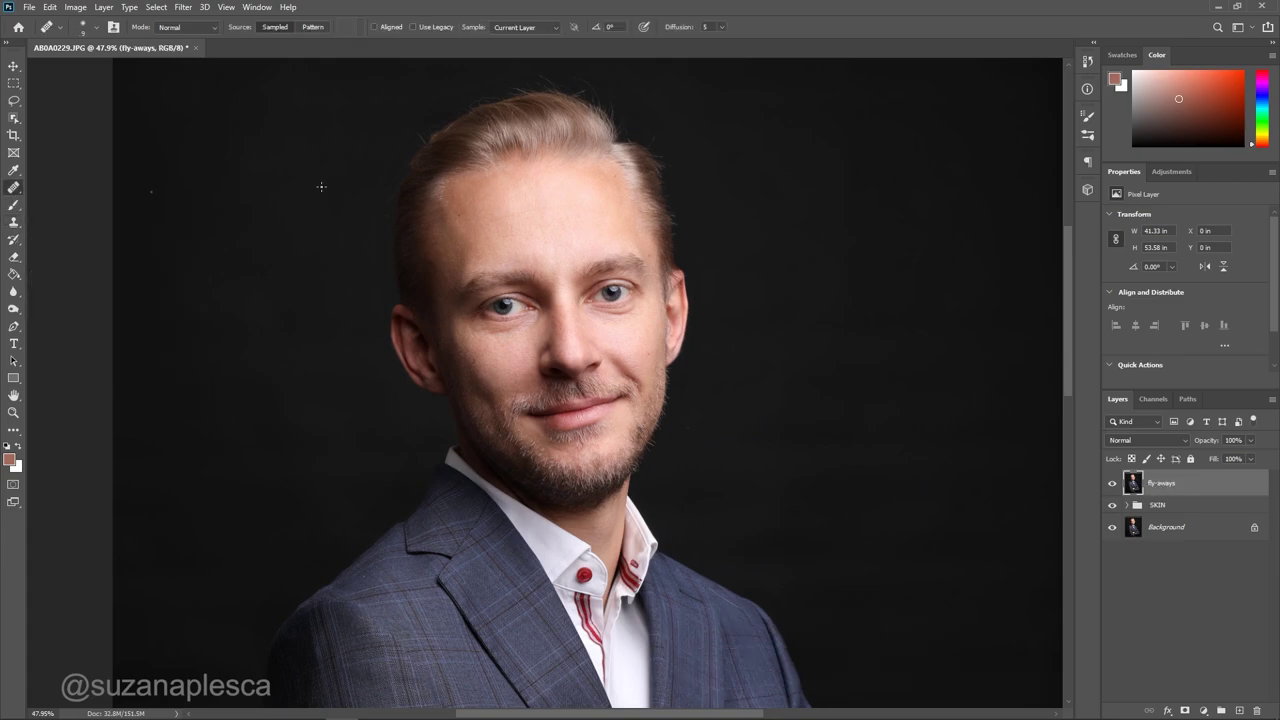
scroll(700, 440, "up", 5)
scroll(748, 493, "up", 2)
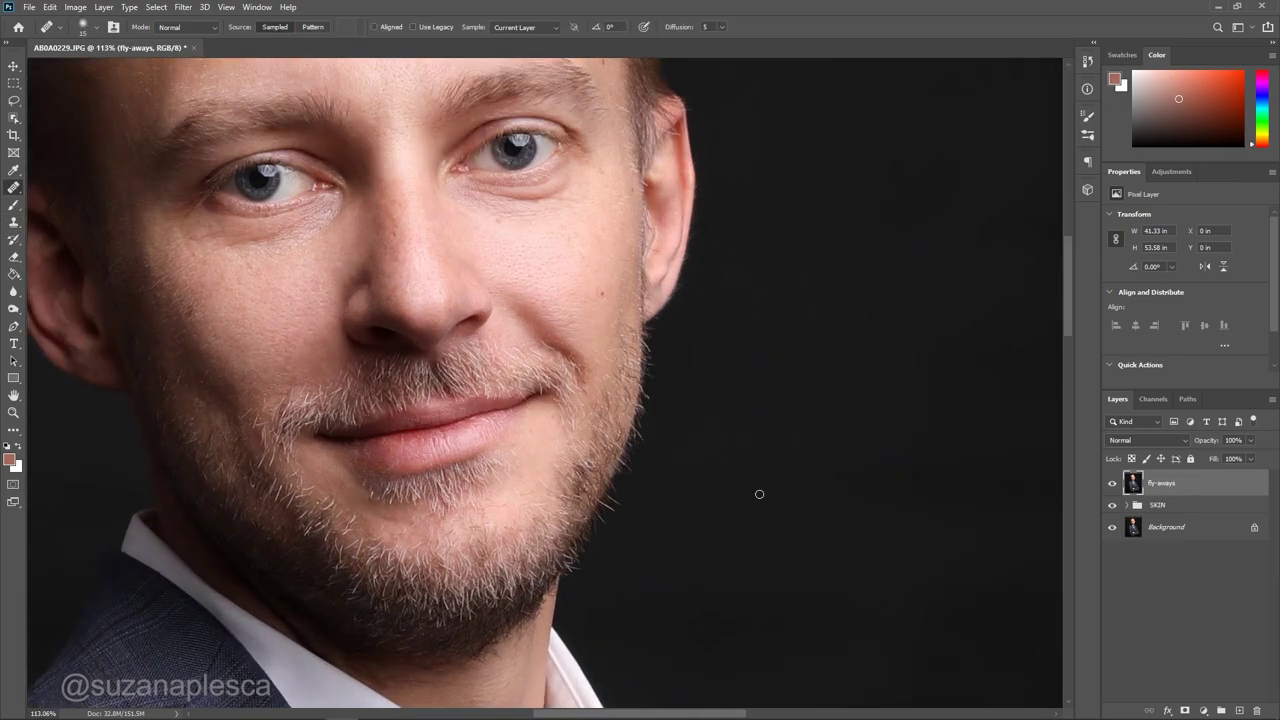
scroll(757, 494, "down", 5)
scroll(222, 405, "up", 6)
scroll(263, 383, "down", 4)
scroll(247, 399, "down", 1)
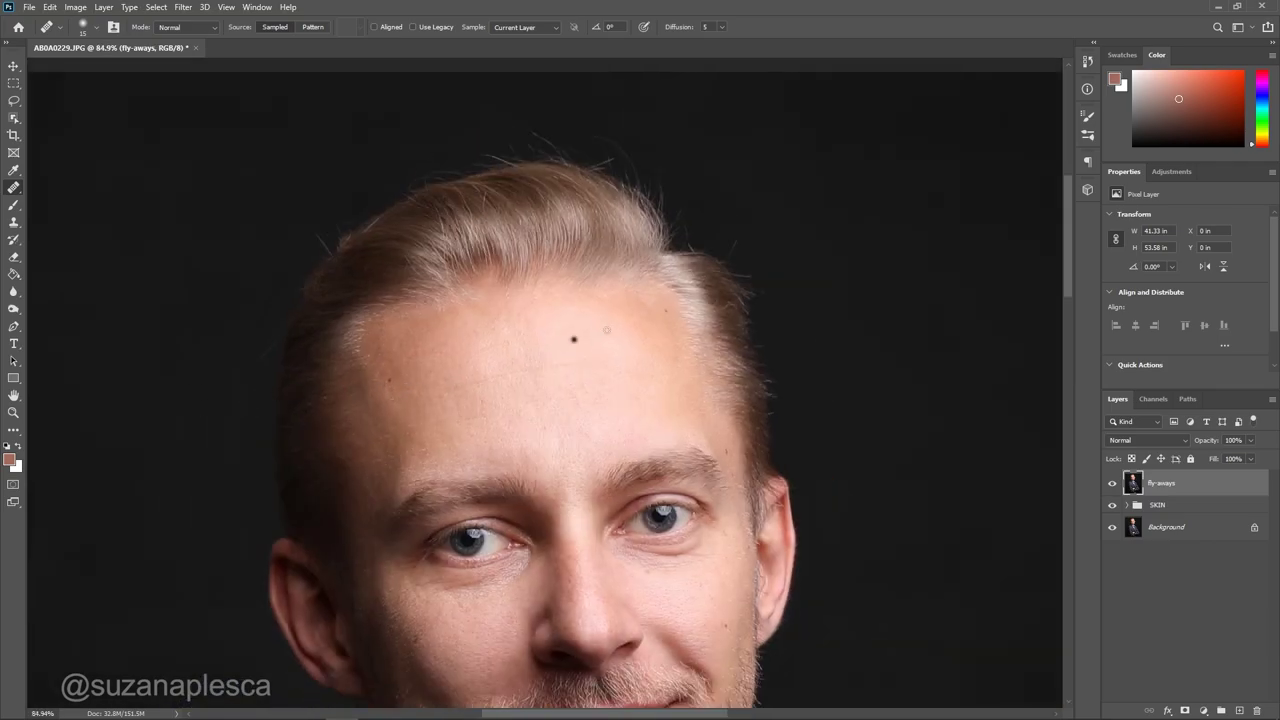
Remove stray hairs beside the dark side of the hair with a small content-aware Spot Healing Brush
right_click(15, 186)
left_click(70, 189)
scroll(213, 355, "up", 4)
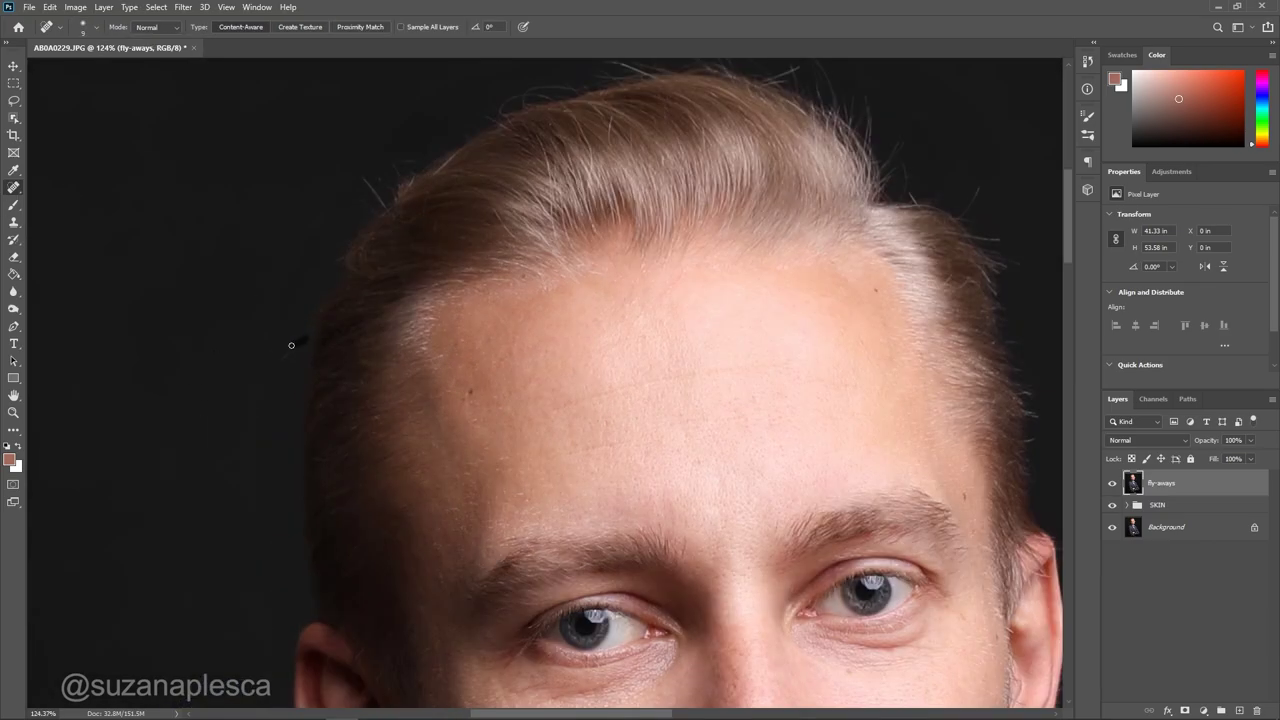
scroll(213, 400, "down", 4)
scroll(620, 500, "down", 4)
Clone background over the stray beard hairs along the lit jawline, then compare the fly-aways layer's before and after
scroll(805, 615, "up", 10)
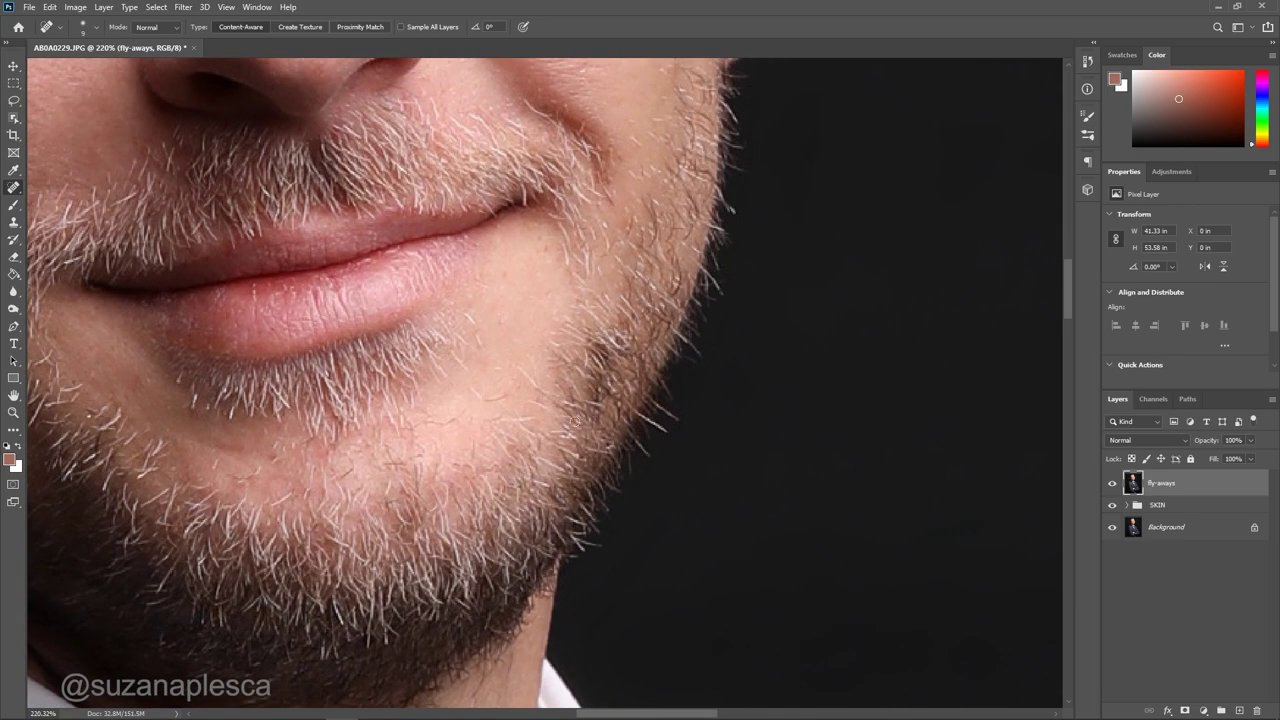
left_click(13, 222)
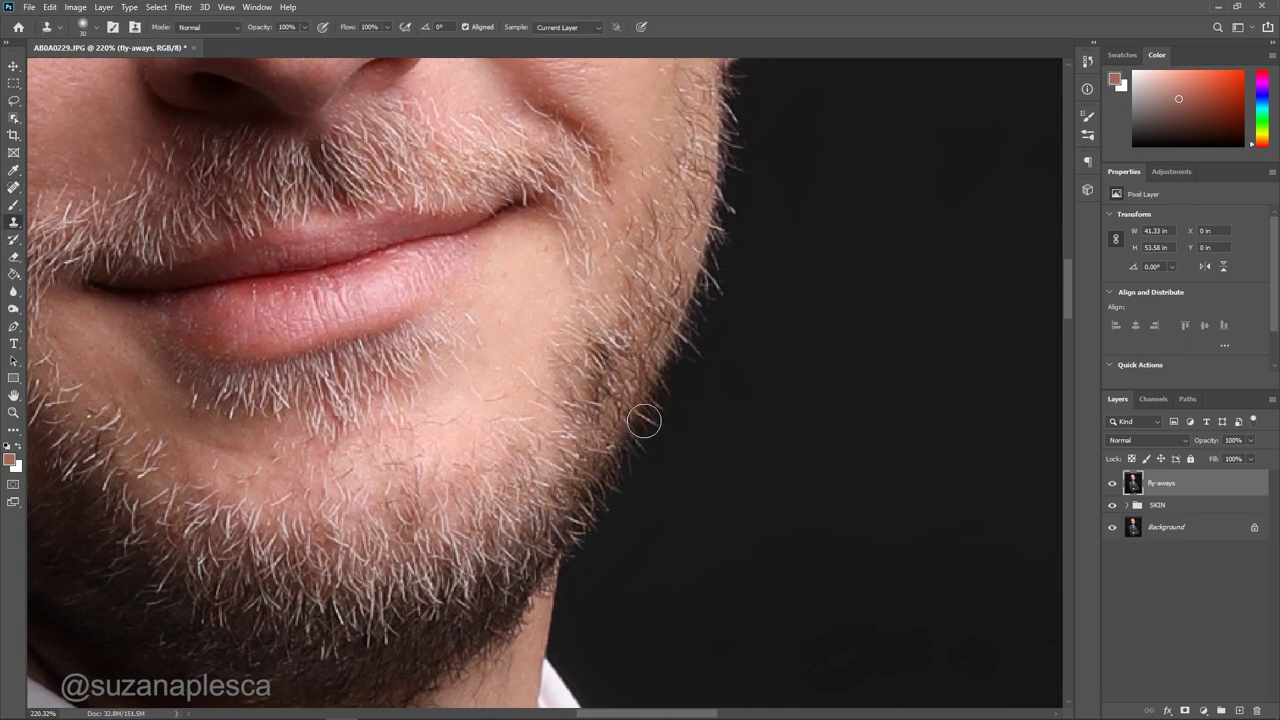
scroll(677, 364, "down", 2)
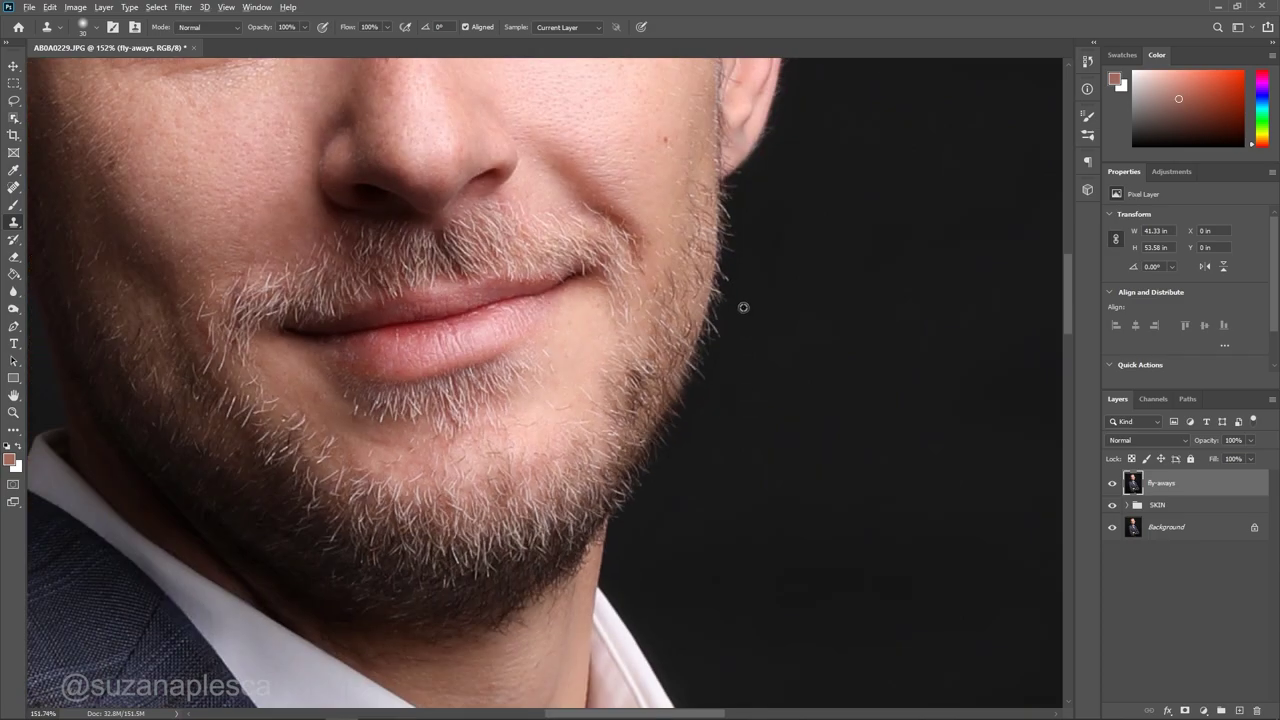
scroll(714, 380, "down", 3)
left_click(1112, 484)
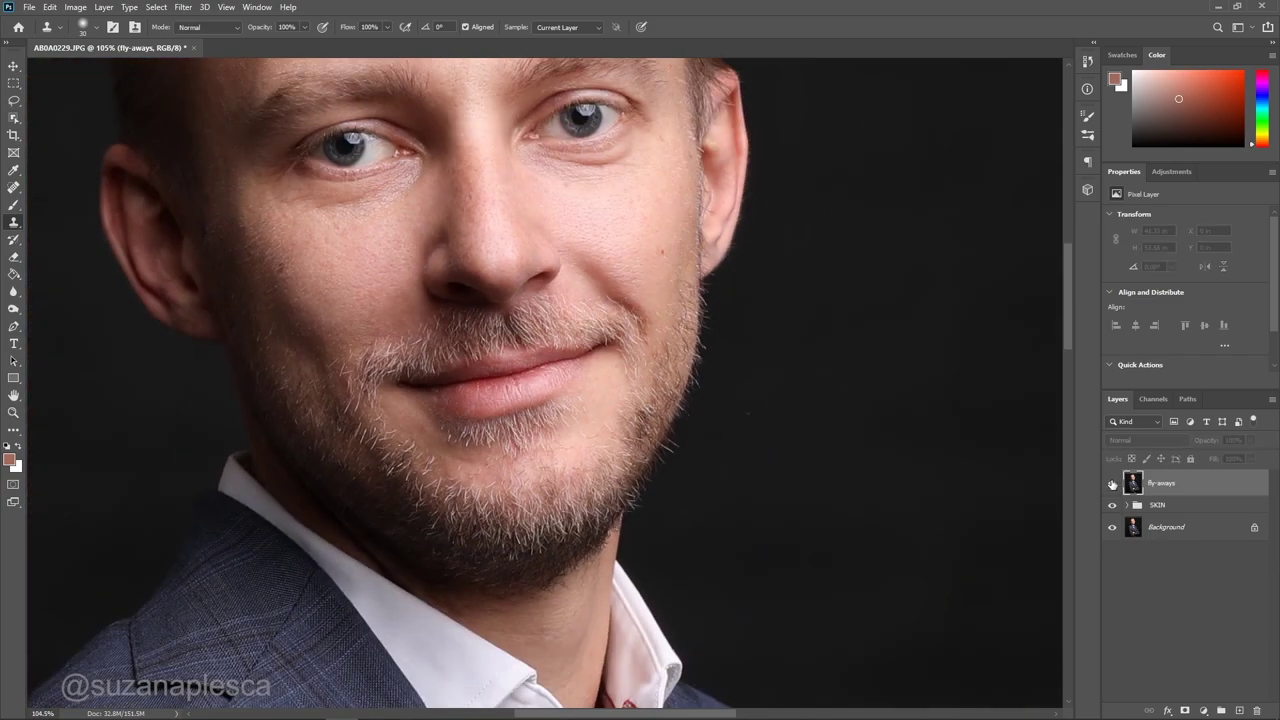
left_click(1112, 484)
Clone away the stray hairs along the lit cheek below the ear with a smaller Clone Stamp brush
scroll(690, 275, "up", 3)
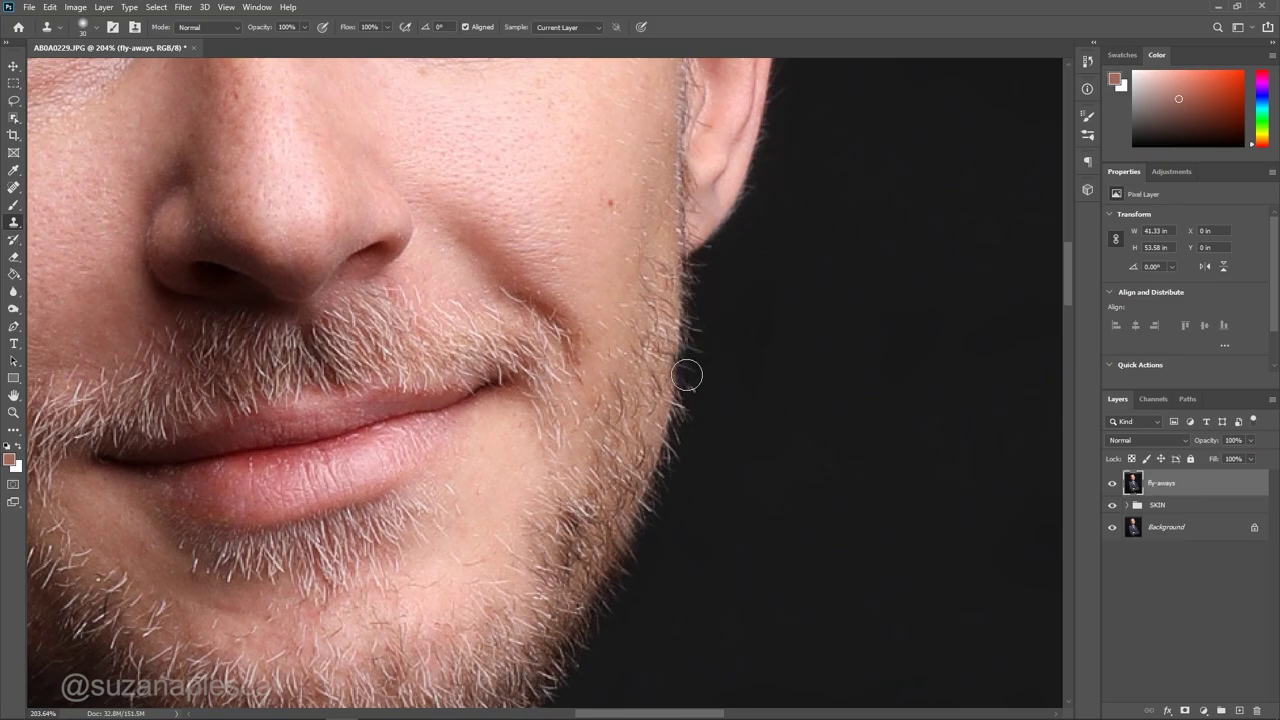
scroll(700, 380, "down", 3)
scroll(698, 437, "up", 3)
key("bracketleft")
key("bracketleft")
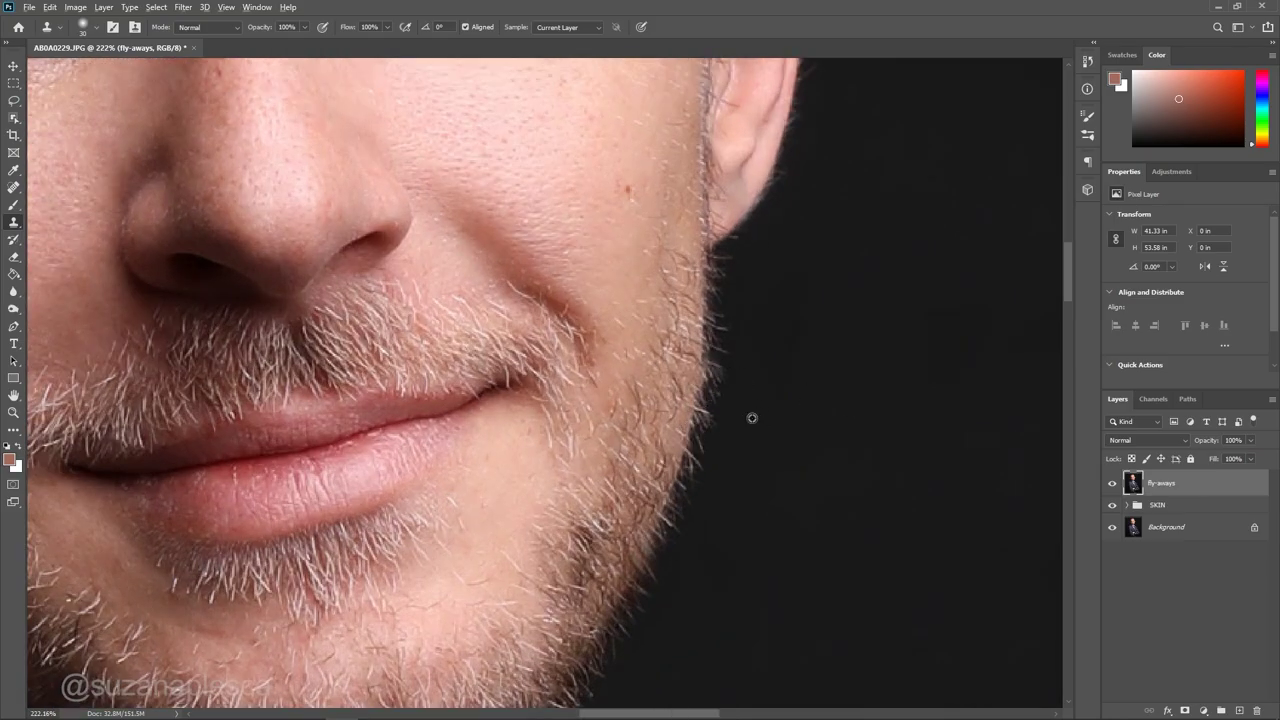
scroll(766, 420, "down", 3)
Clean up stray beard hairs on the shaded cheek with a small Clone Stamp brush and review the whole beard
scroll(467, 482, "up", 3)
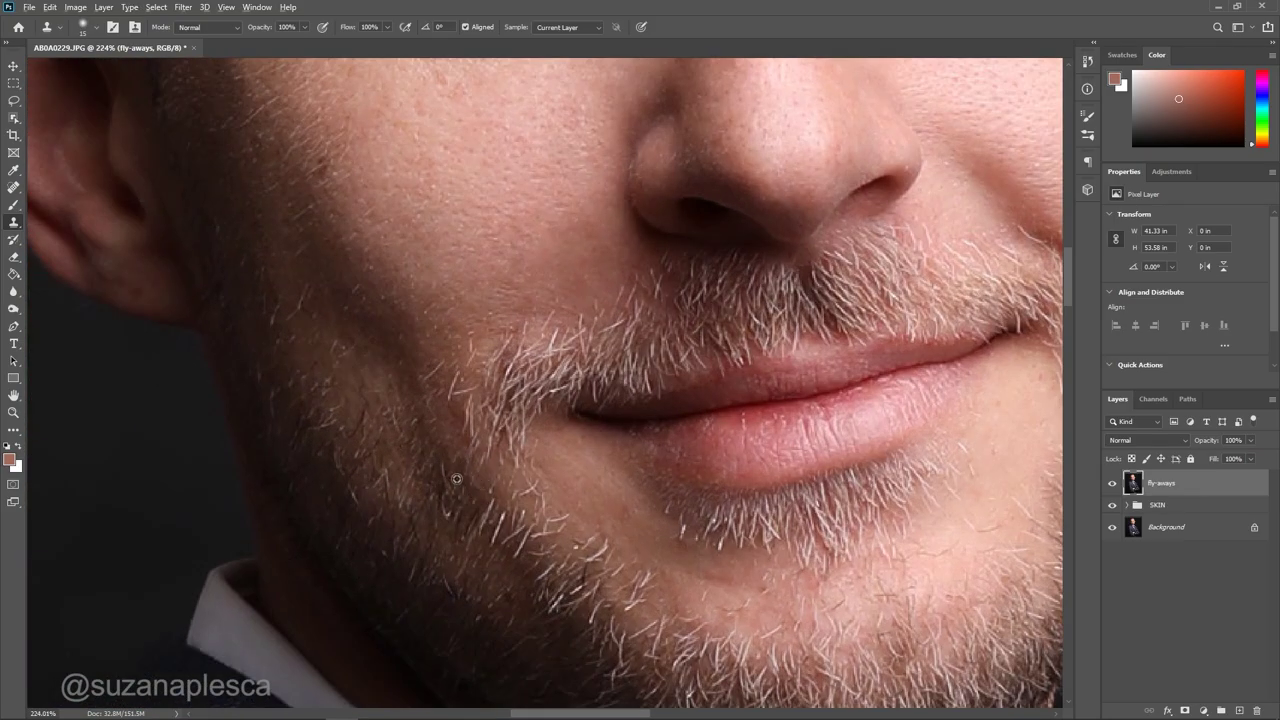
scroll(456, 479, "down", 3)
scroll(468, 511, "up", 3)
scroll(491, 517, "down", 3)
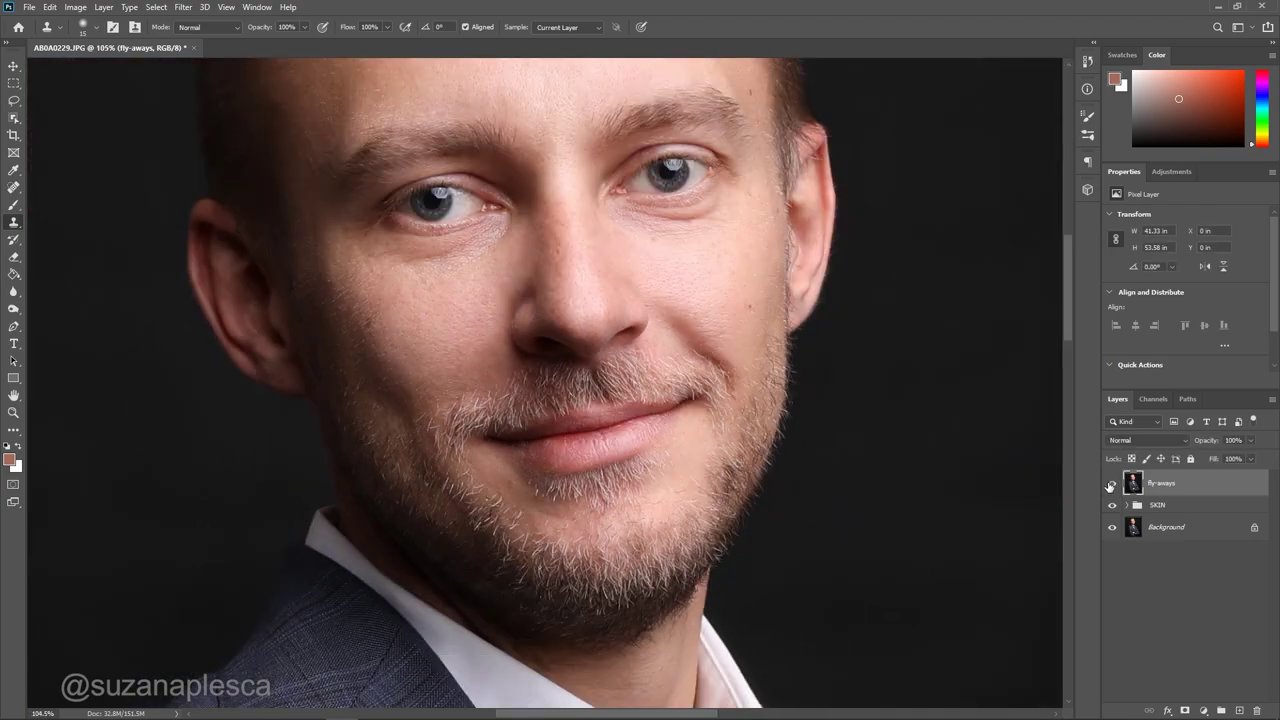
scroll(537, 446, "down", 2)
Clone out the fly-away hairs along the lit side of the head above the ear
scroll(703, 286, "up", 4)
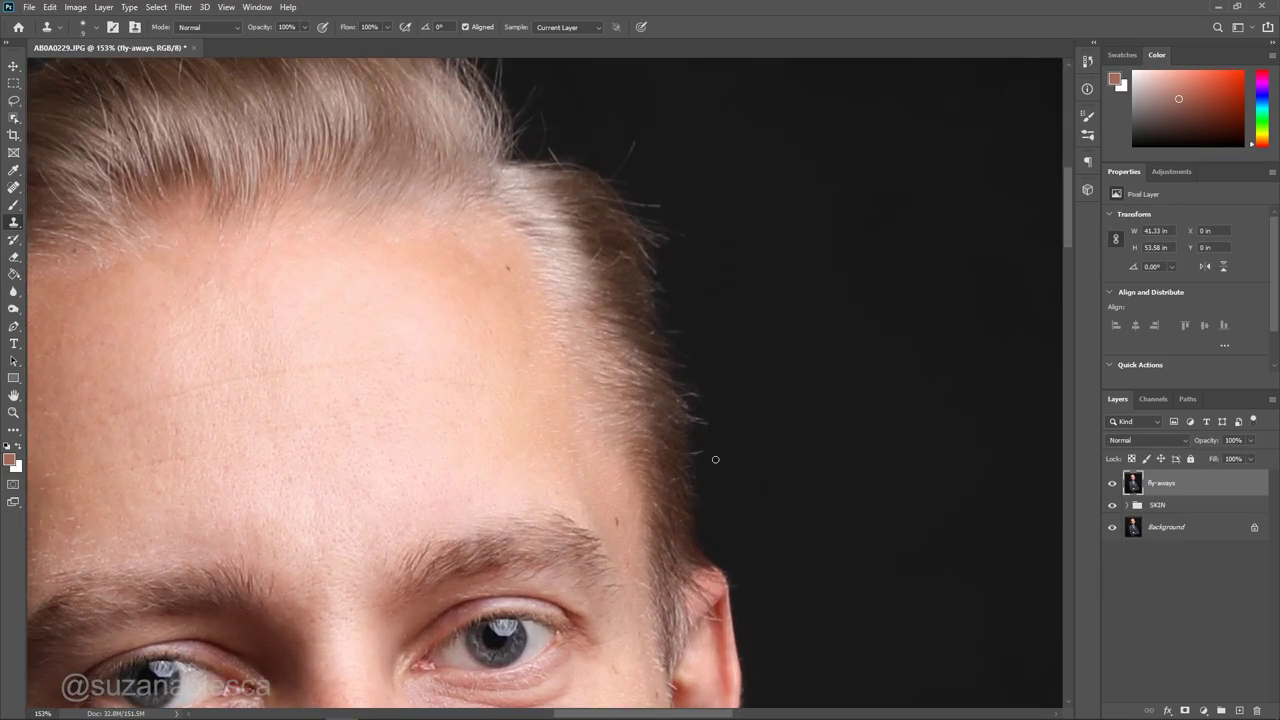
scroll(649, 197, "down", 2)
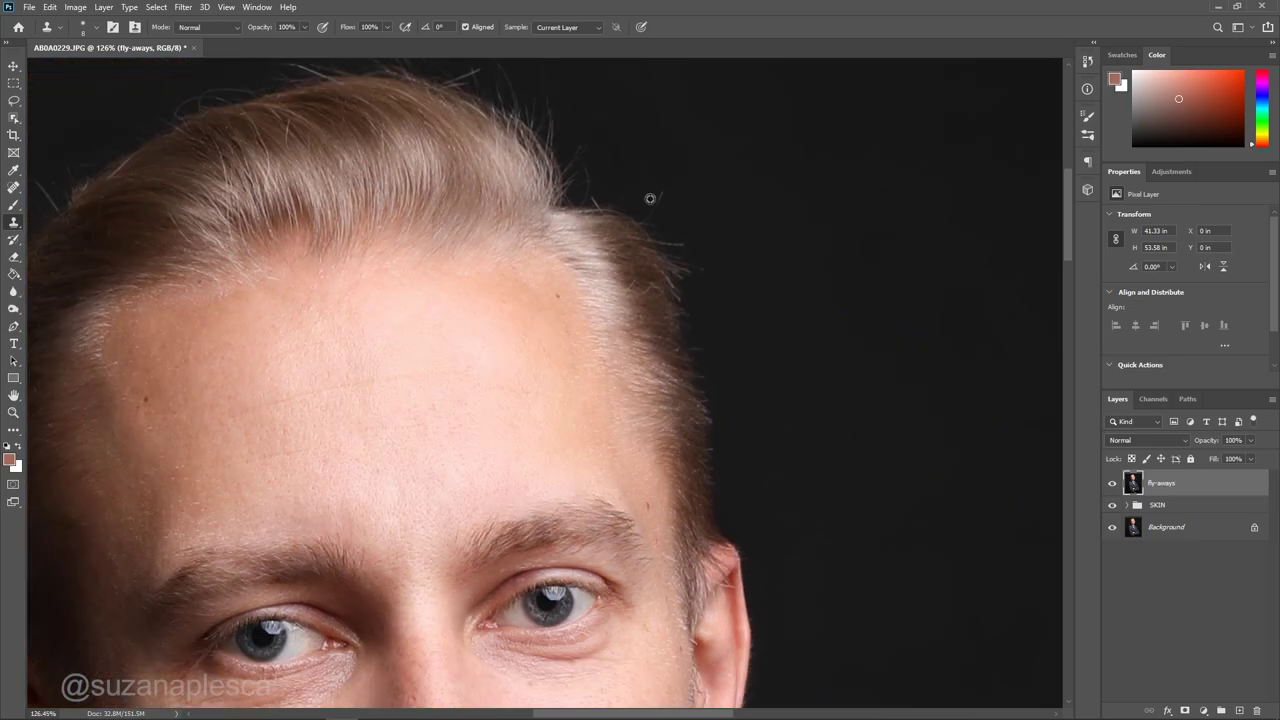
scroll(643, 220, "up", 2)
scroll(745, 295, "down", 2)
Clone out the fly-away hairs on the shaded side of the hair and along its upper edge
scroll(203, 304, "up", 2)
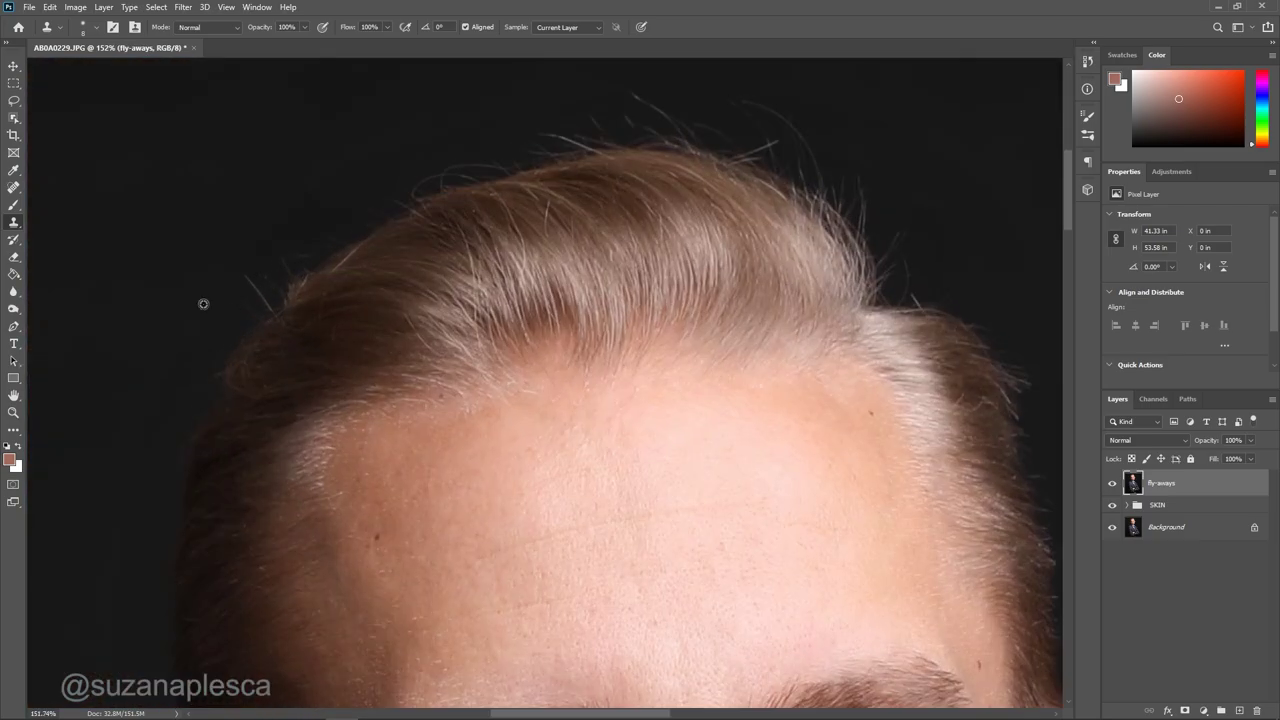
scroll(242, 266, "up", 3)
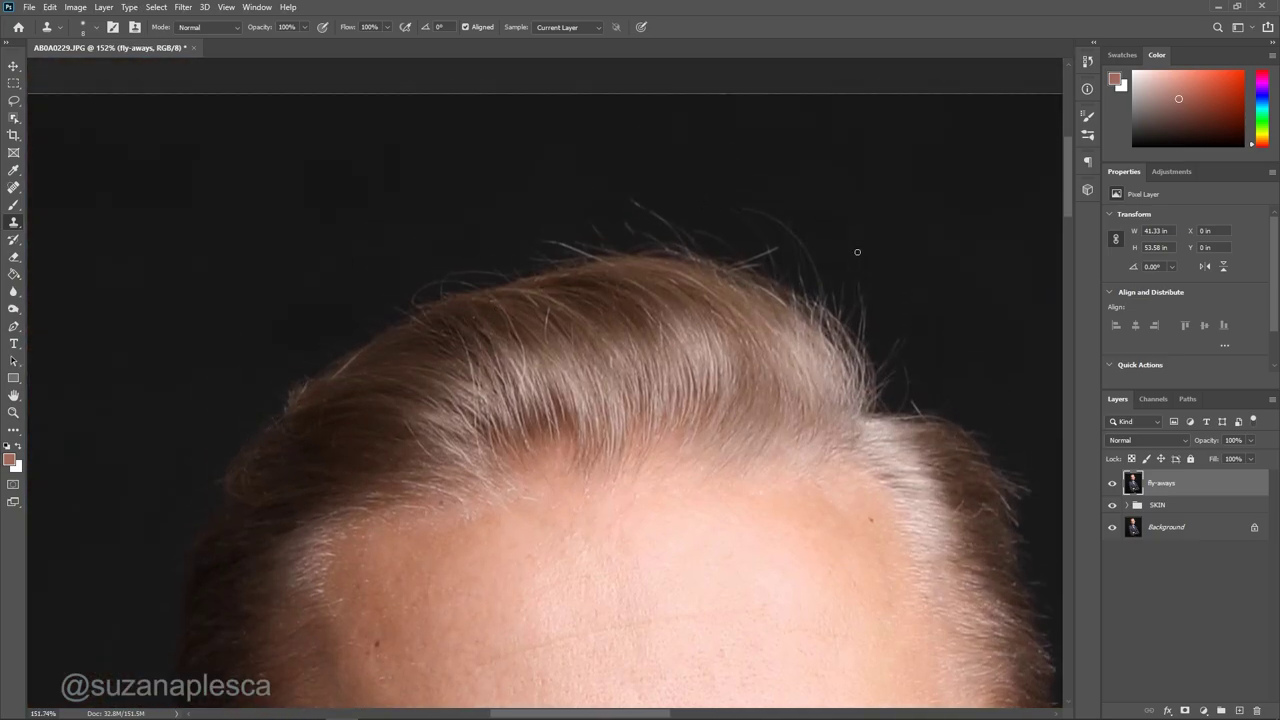
scroll(432, 291, "up", 2)
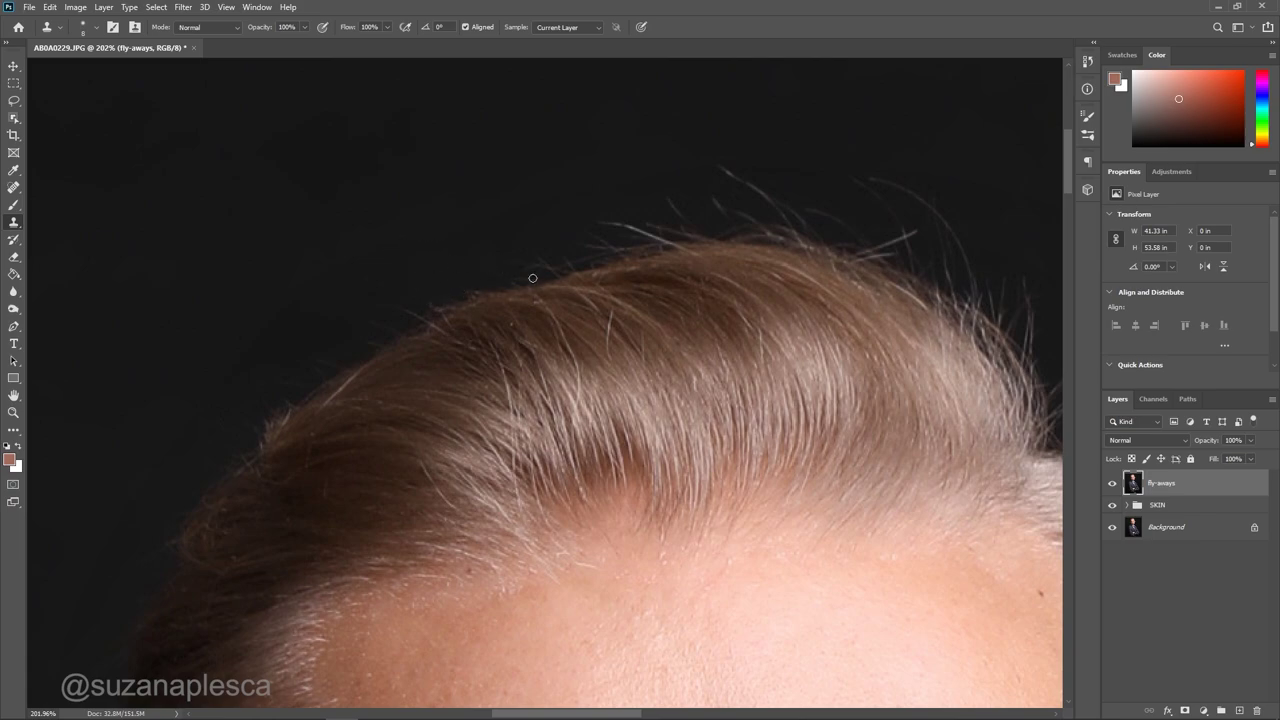
Clone background over the long fly-away hairs on top of the head and compare with the layer hidden
scroll(566, 266, "down", 1)
scroll(744, 229, "down", 1)
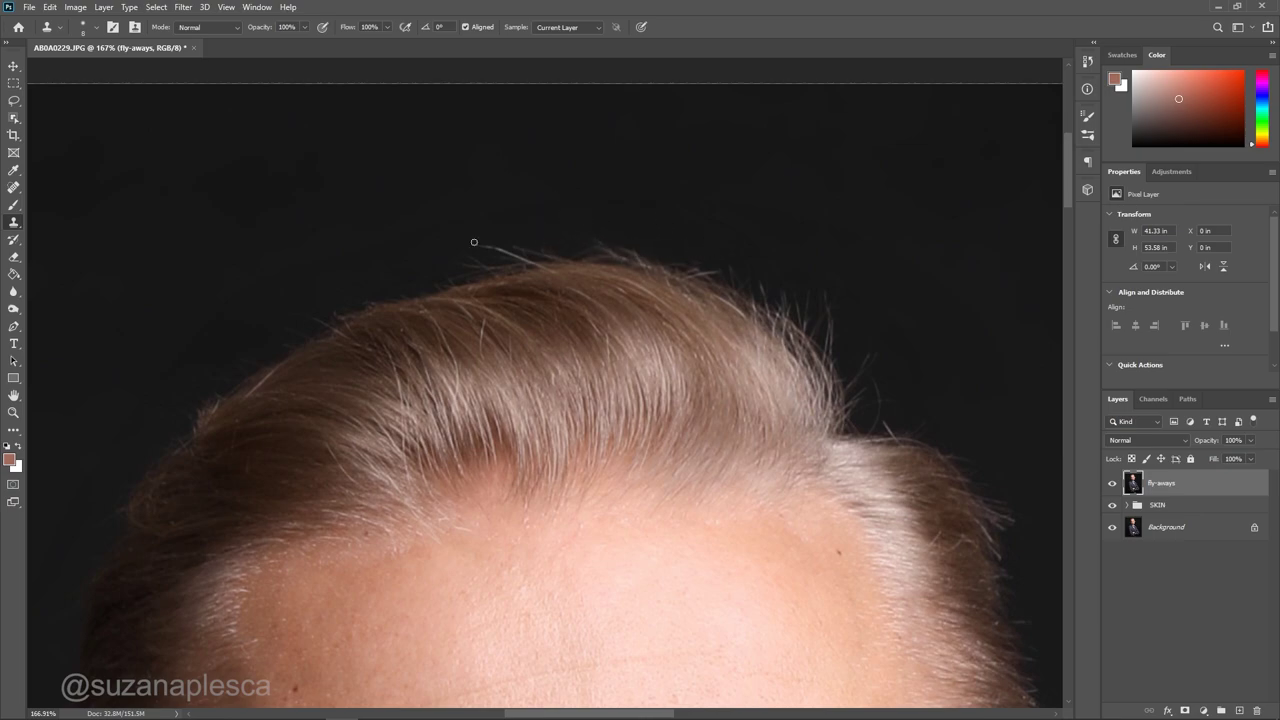
scroll(572, 265, "up", 1)
scroll(576, 269, "down", 5)
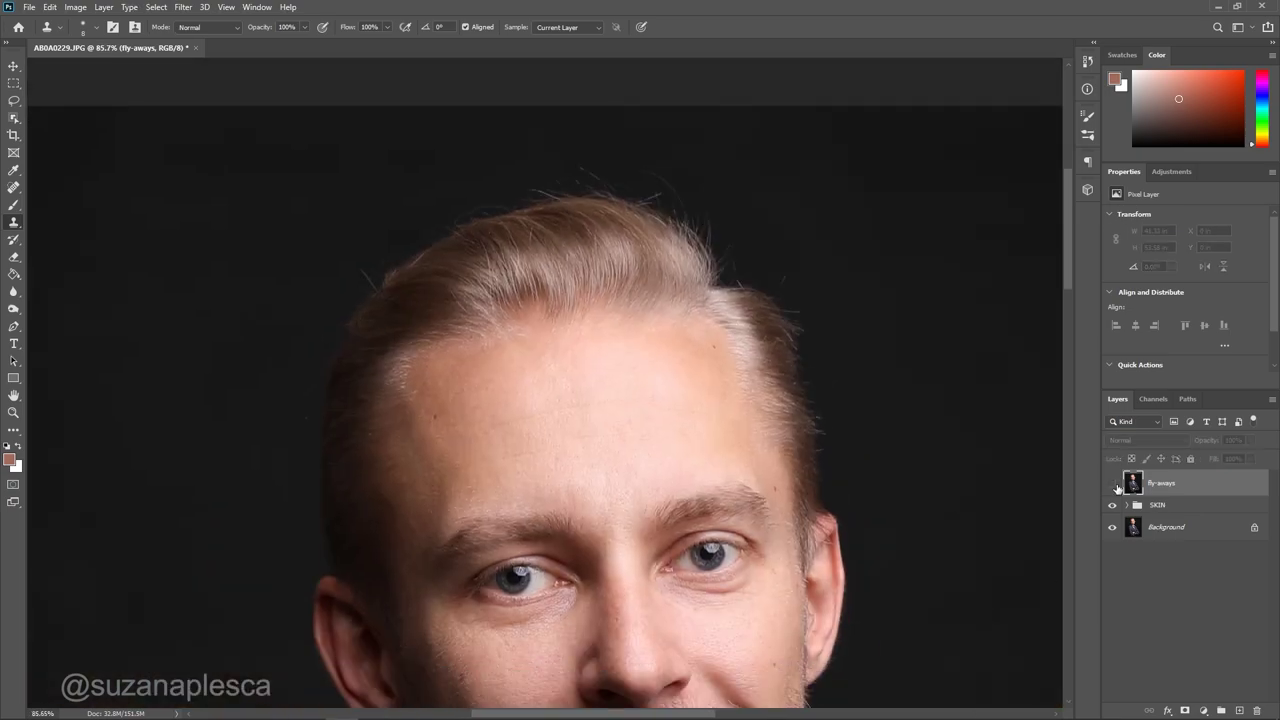
Clone out the stray hairs sticking out around the notch between the quiff and the lit side hair
scroll(799, 360, "up", 5)
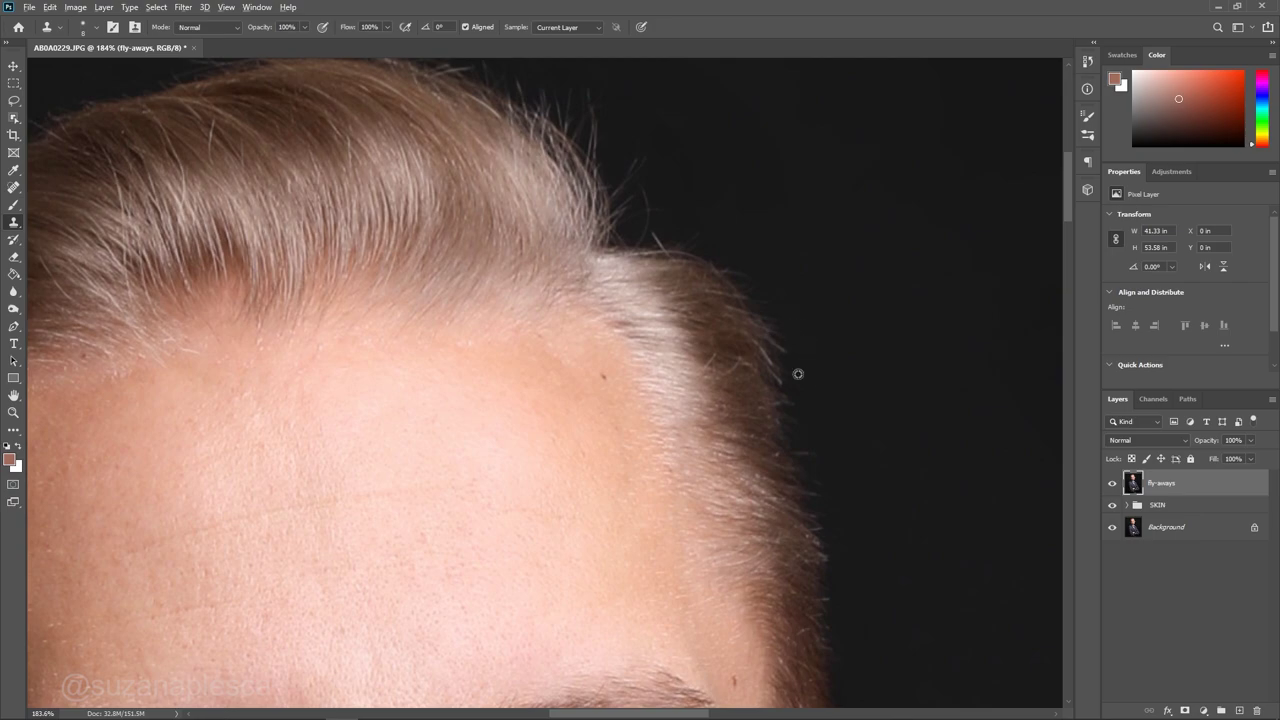
scroll(703, 281, "up", 2)
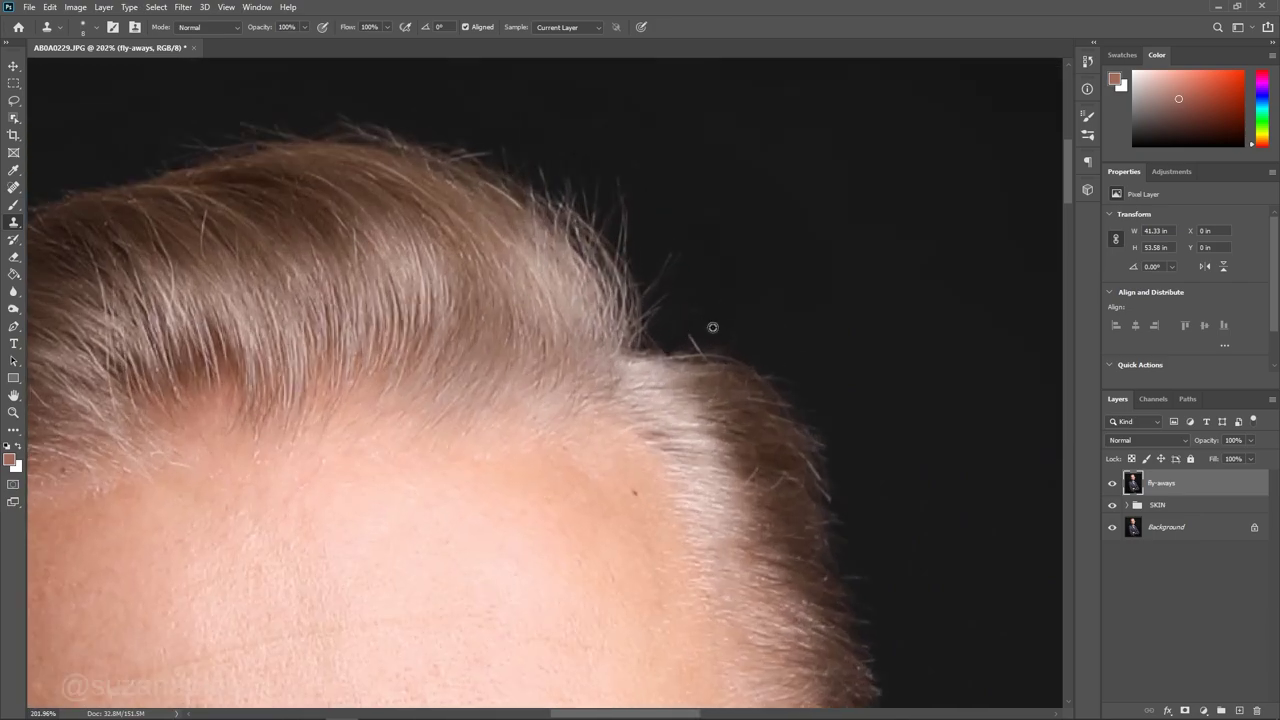
scroll(680, 227, "down", 1)
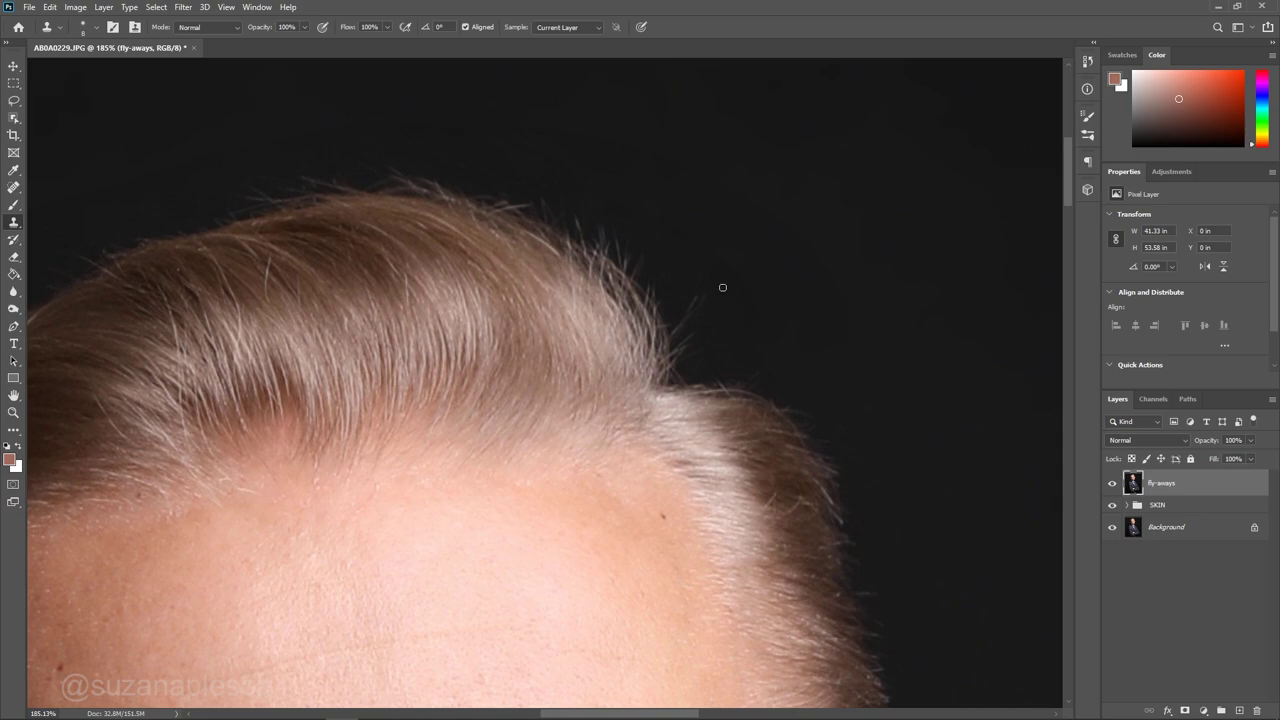
scroll(721, 337, "down", 2)
Paint the dark background colour over the remaining wisps along the hair's edge with a soft 60 px brush at 24% opacity
key("b")
key("d")
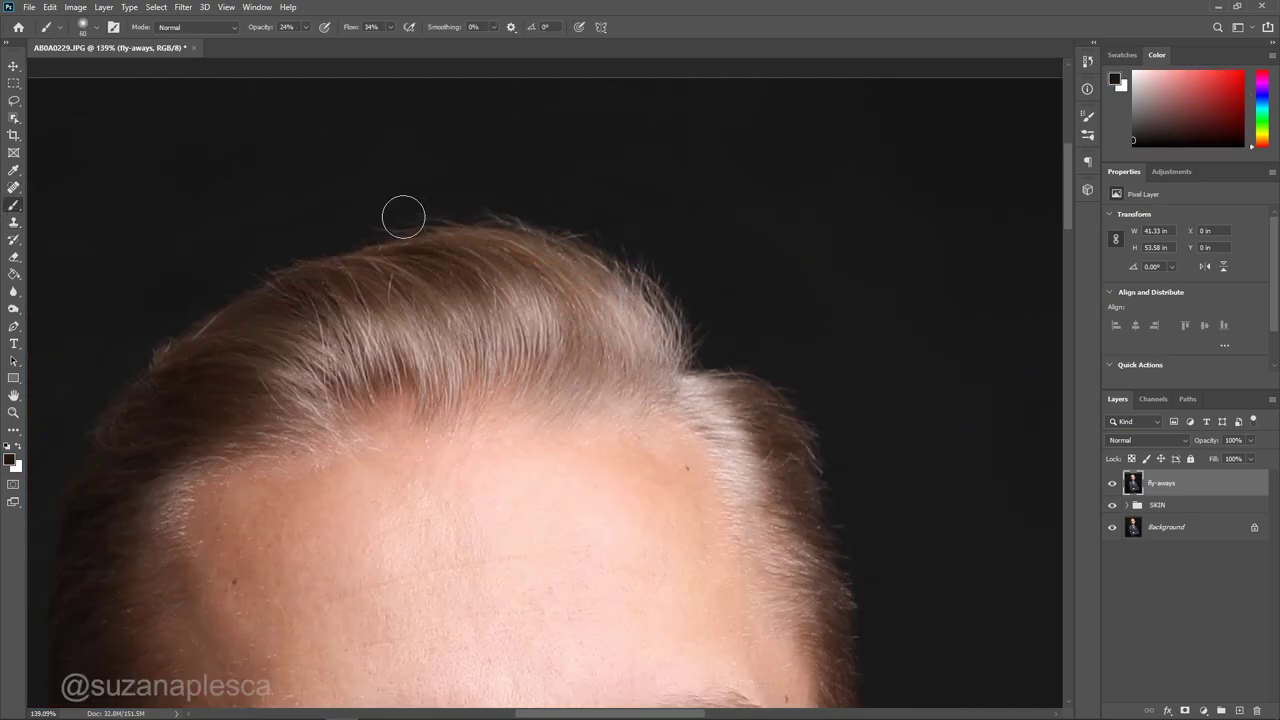
scroll(384, 247, "down", 2)
scroll(295, 265, "down", 2)
scroll(826, 403, "down", 1)
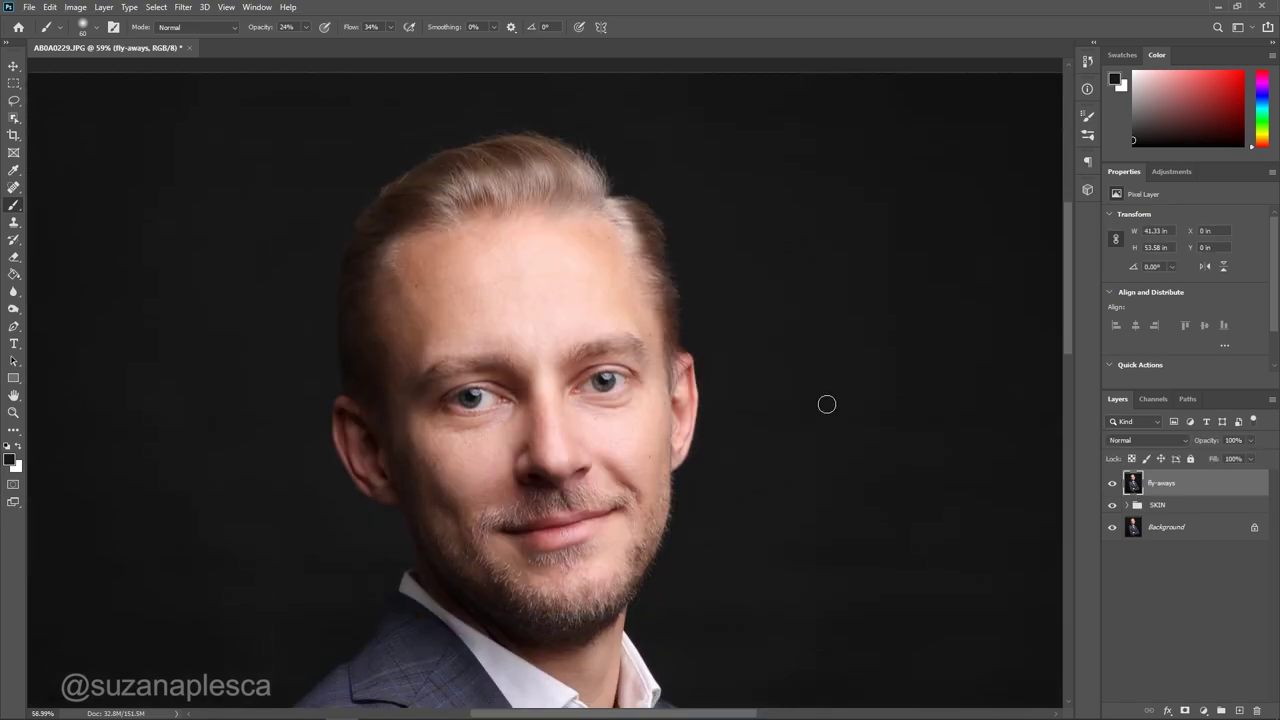
Compare the portrait before and after the stray-hair cleanup by hiding and showing the fly-aways layer
scroll(781, 421, "down", 1)
scroll(543, 380, "up", 1)
left_click(1111, 484)
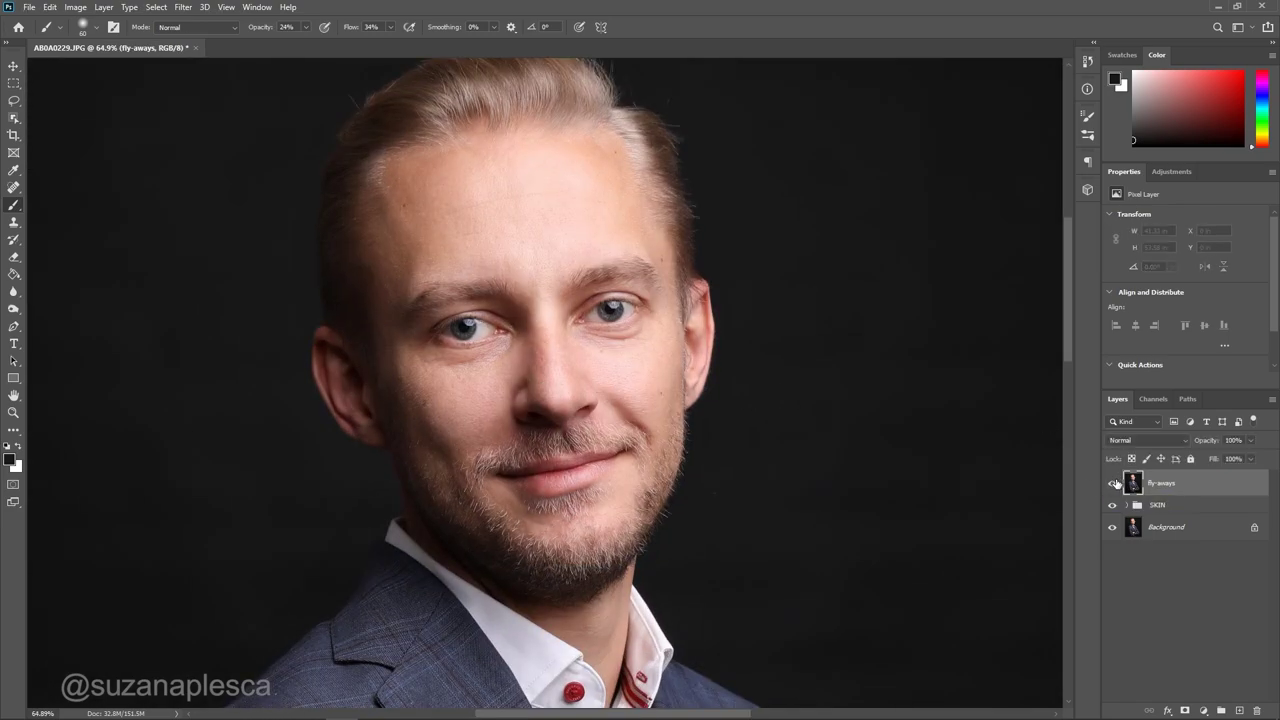
left_click(1111, 484)
scroll(664, 540, "up", 7)
left_click(1110, 484)
left_click(1110, 484)
scroll(645, 452, "down", 2)
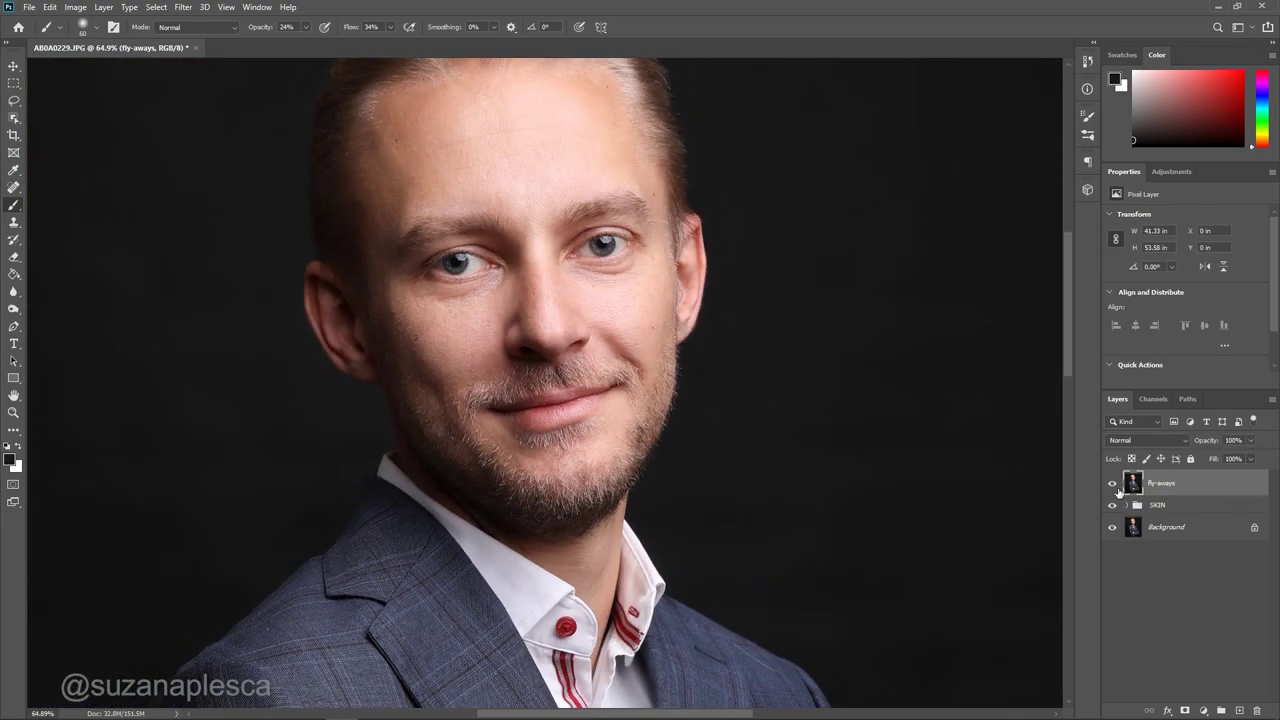
Stamp all visible layers onto a new top layer named "suit"
scroll(668, 358, "down", 3)
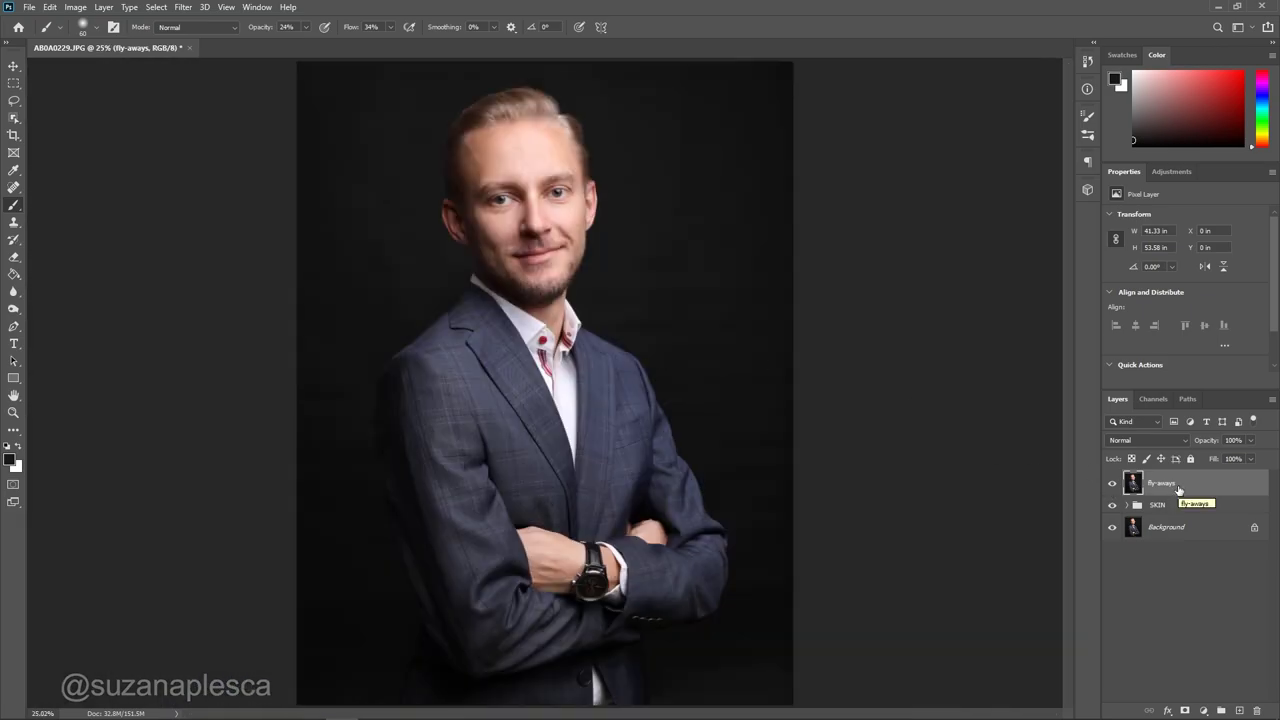
key("ctrl+shift+alt+e")
double_click(1166, 483)
type("suit")
key("Return")
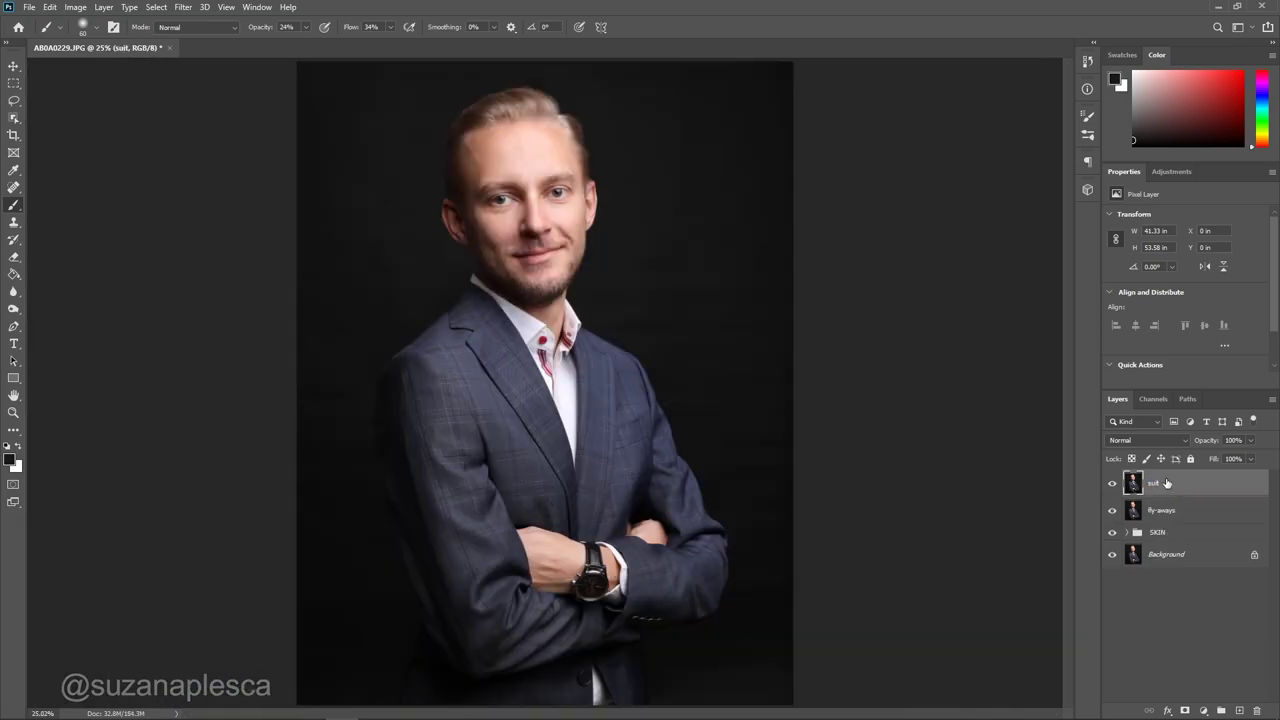
Open the Liquify filter on the suit layer and collapse the Face-Aware Liquify options
left_click(182, 8)
left_click(210, 120)
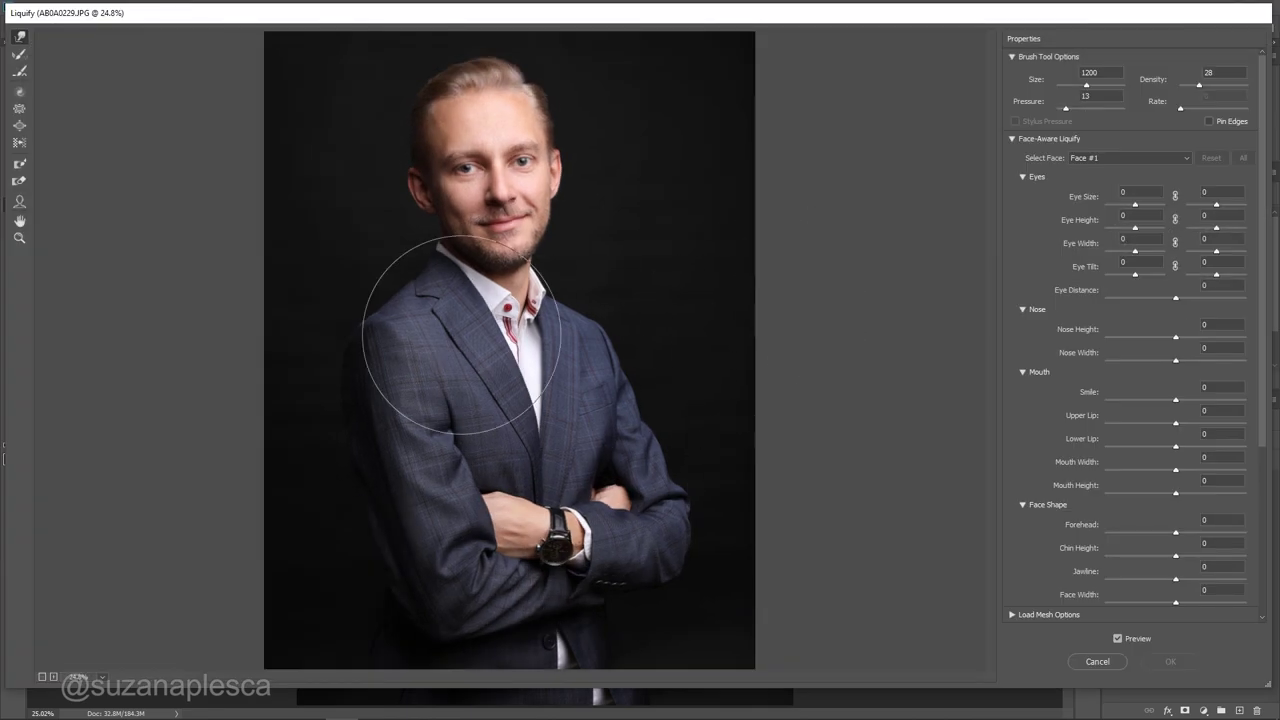
scroll(438, 212, "up", 1)
left_click(1012, 139)
scroll(361, 280, "up", 3)
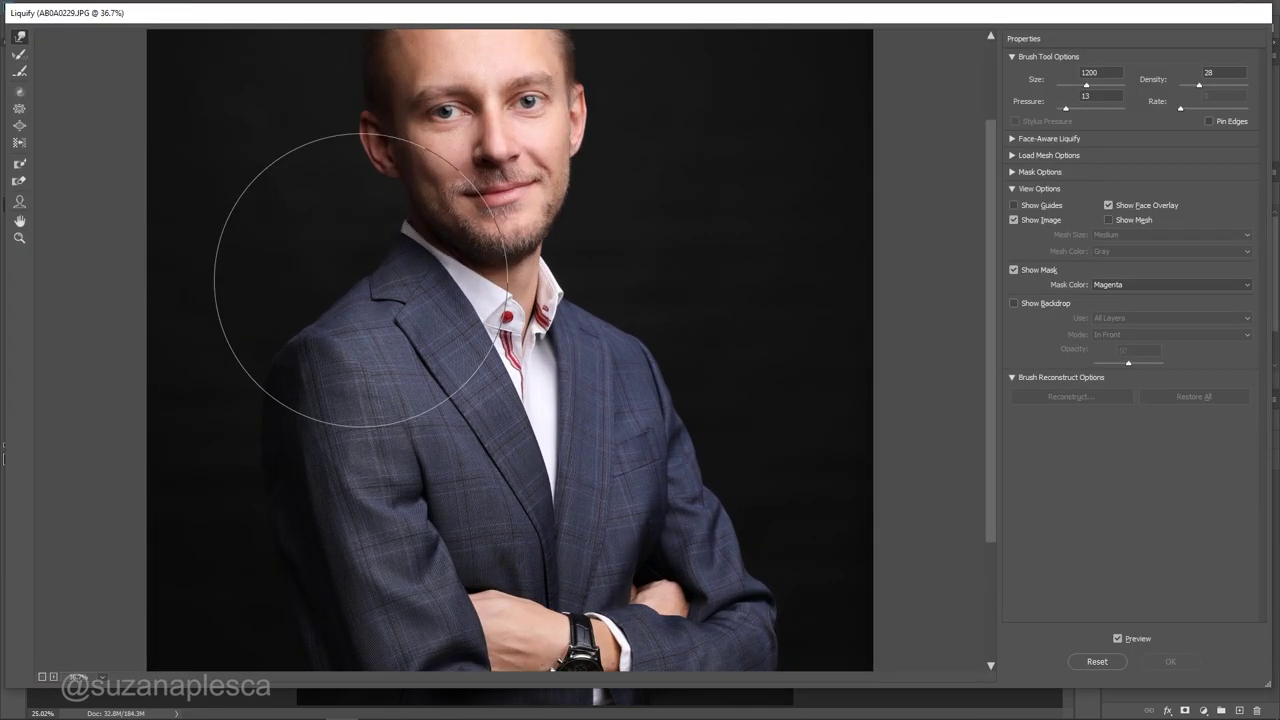
Push in the jacket's edge beside the lapel on the shaded shoulder with a size 125 Forward Warp brush
scroll(361, 280, "up", 4)
scroll(300, 410, "down", 1)
key("[")
key("[")
key("[")
key("[")
key("[")
key("[")
key("[")
key("[")
key("[")
key("[")
key("[")
key("[")
key("[")
key("[")
key("[")
key("[")
key("[")
left_click_drag(281, 297, 298, 312)
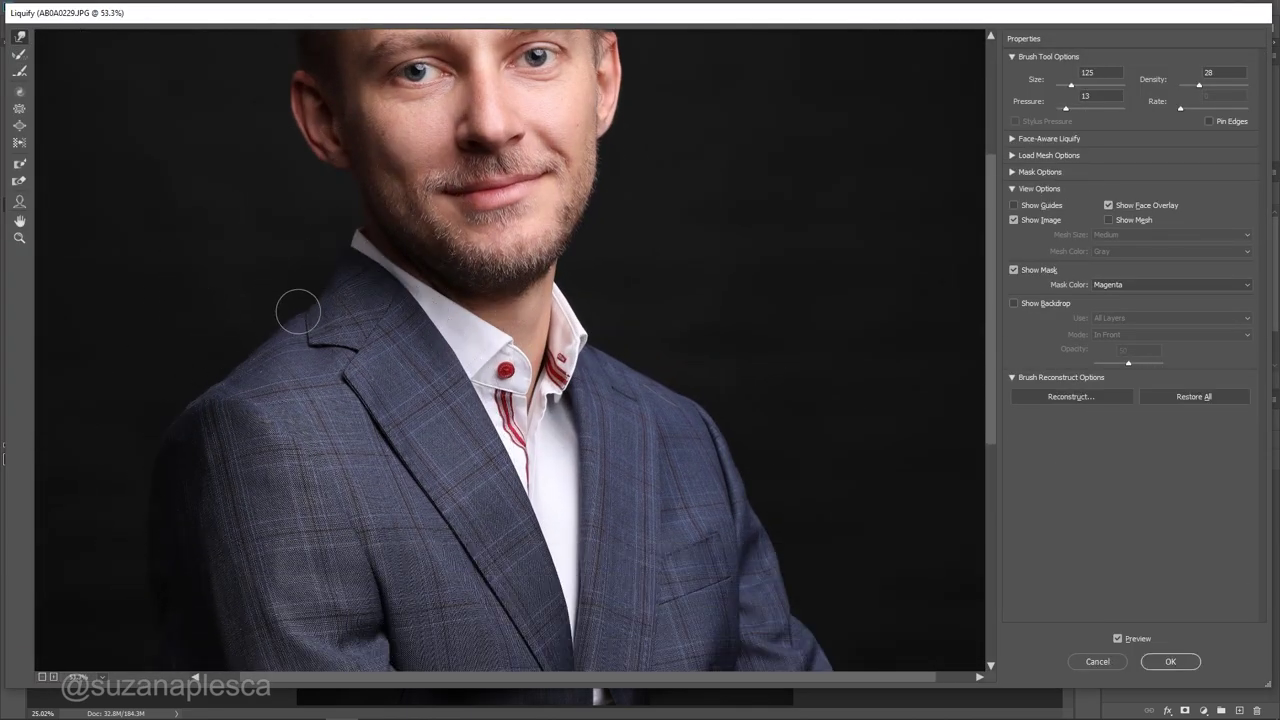
Smooth the slope of the shaded shoulder with the Forward Warp brush at size 300
key("bracketright")
key("bracketright")
key("bracketright")
key("bracketright")
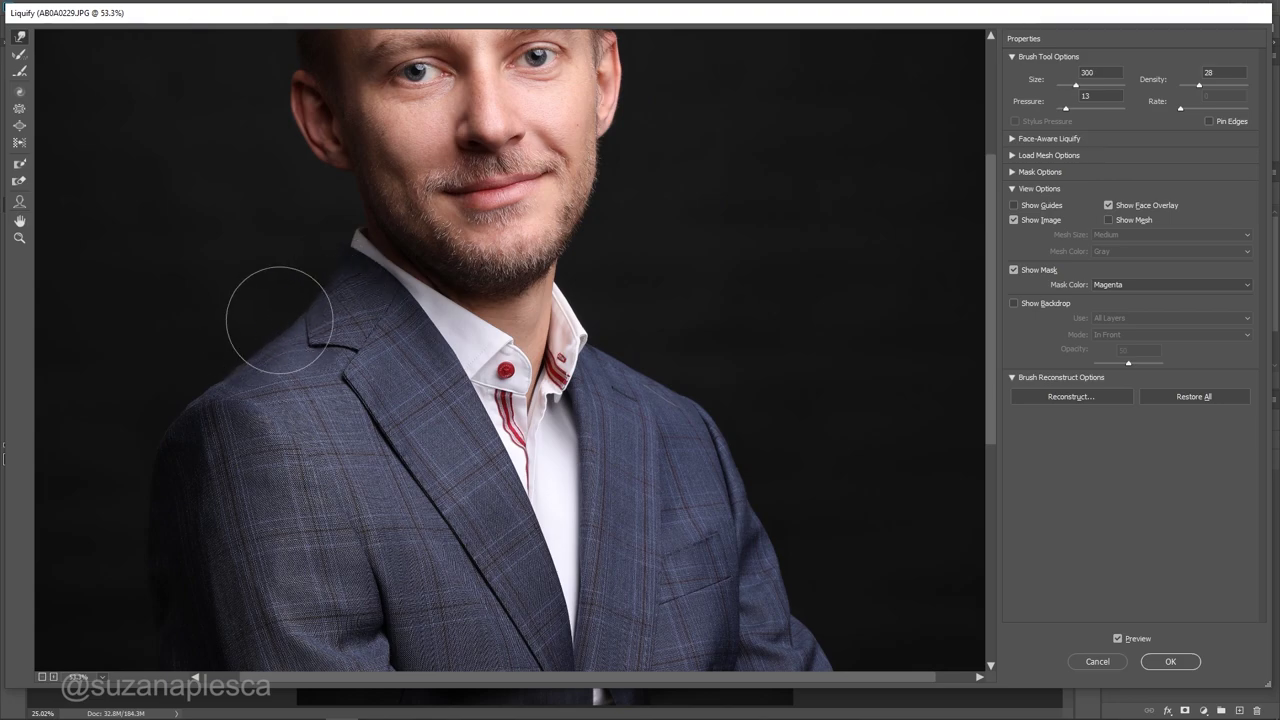
scroll(640, 375, "down", 4)
scroll(623, 400, "down", 4)
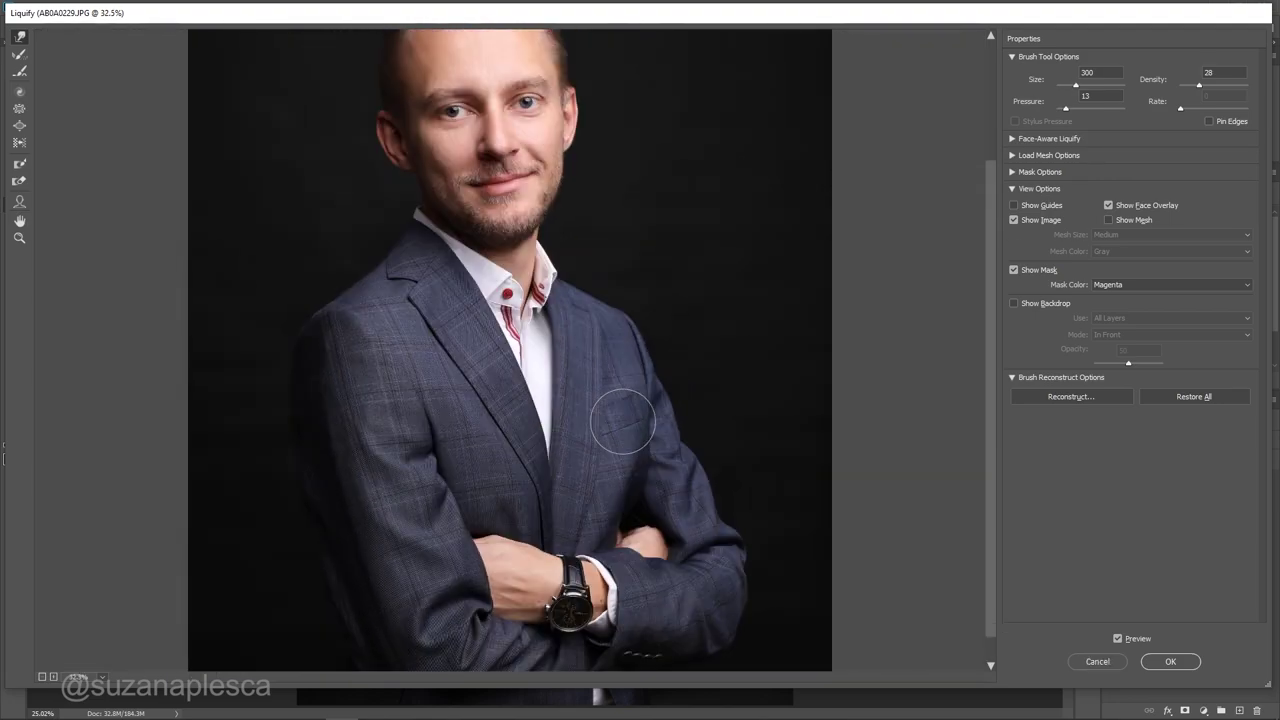
Reshape the outer edge of the shaded sleeve with the Forward Warp brush at size 900
scroll(623, 421, "down", 2)
key("bracketright")
key("bracketright")
key("bracketright")
key("bracketright")
key("bracketright")
key("bracketright")
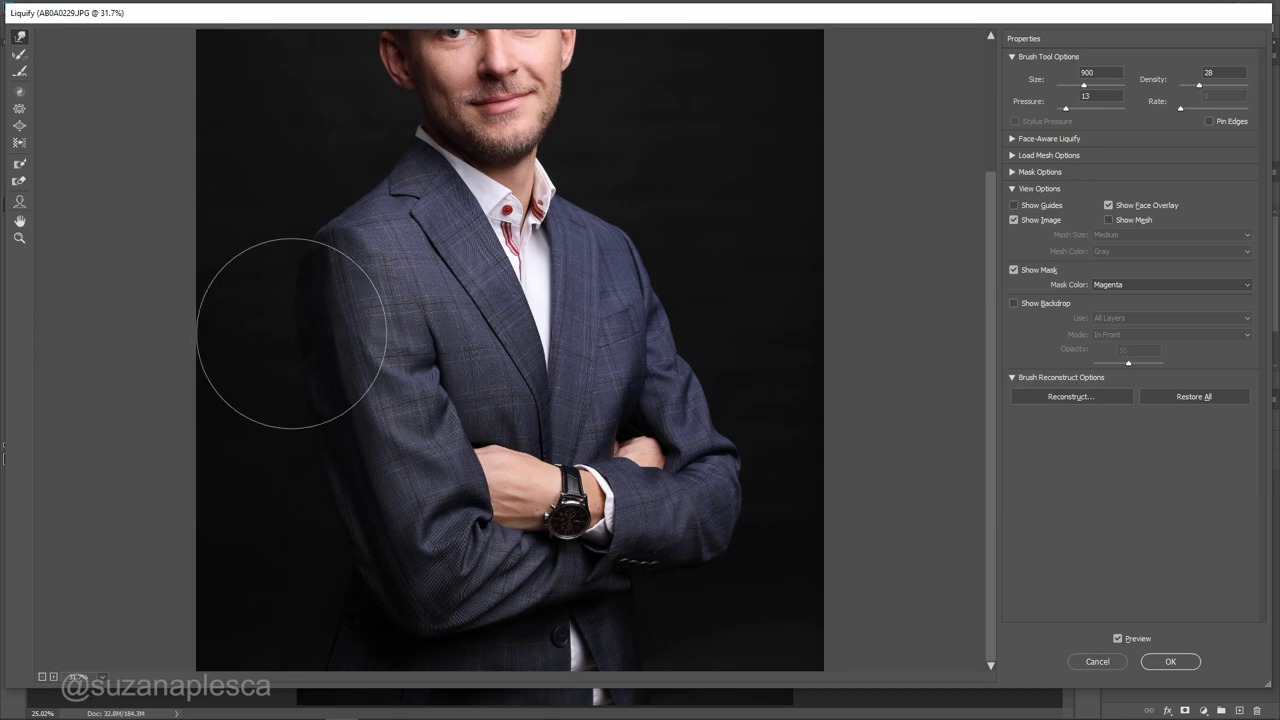
Smooth the lit sleeve's outer edge at brush size 400 and the underside of its forearm at size 500
key("bracketleft")
key("bracketleft")
key("bracketleft")
key("bracketleft")
key("bracketleft")
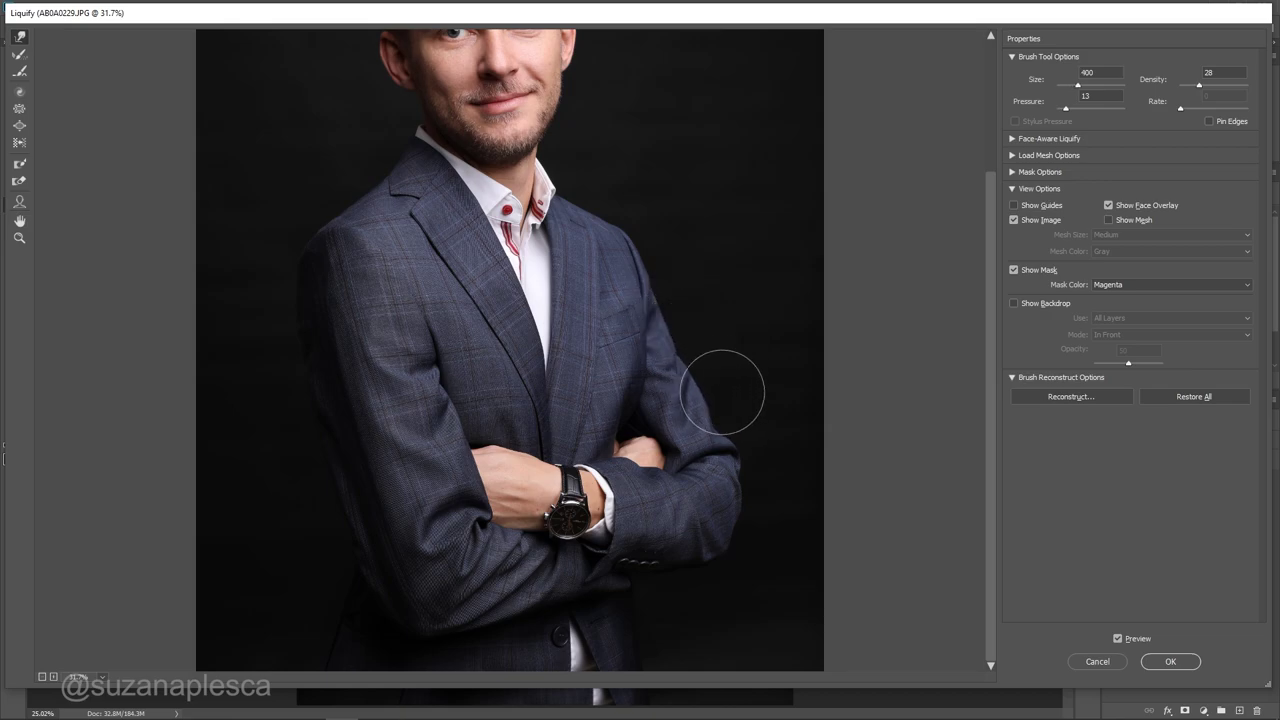
key("bracketright")
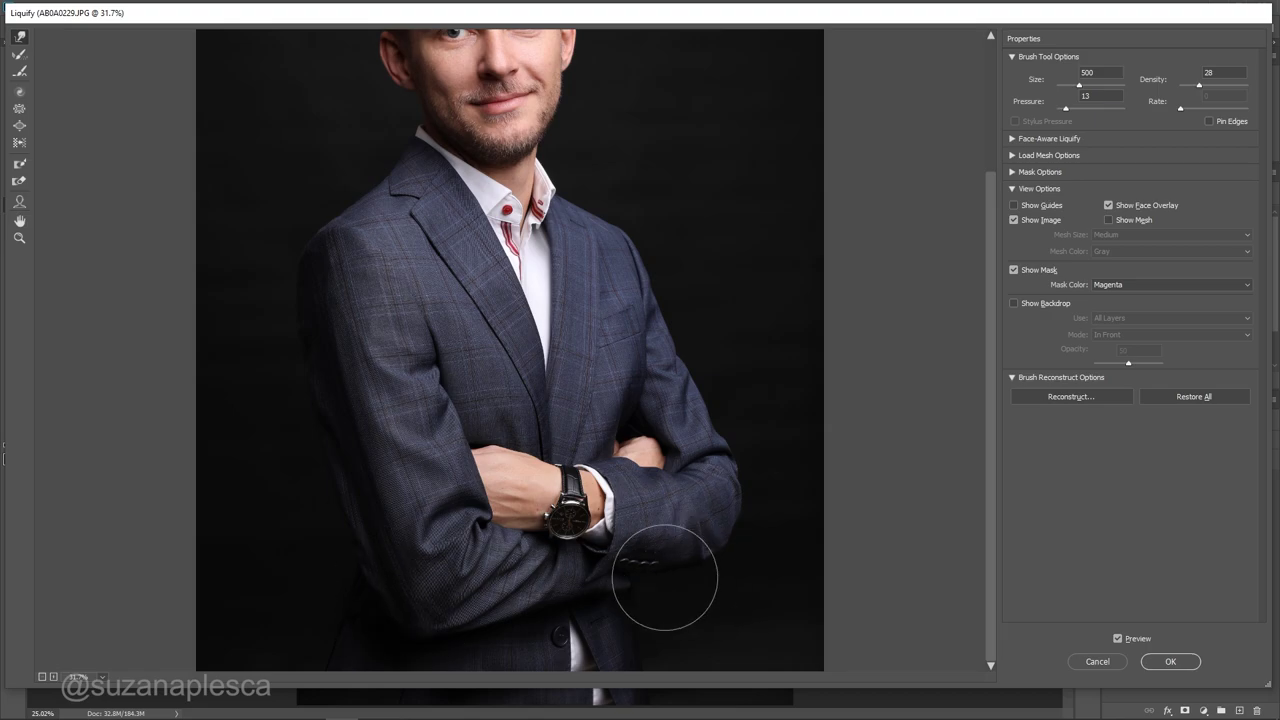
scroll(676, 541, "up", 3)
scroll(598, 419, "down", 1)
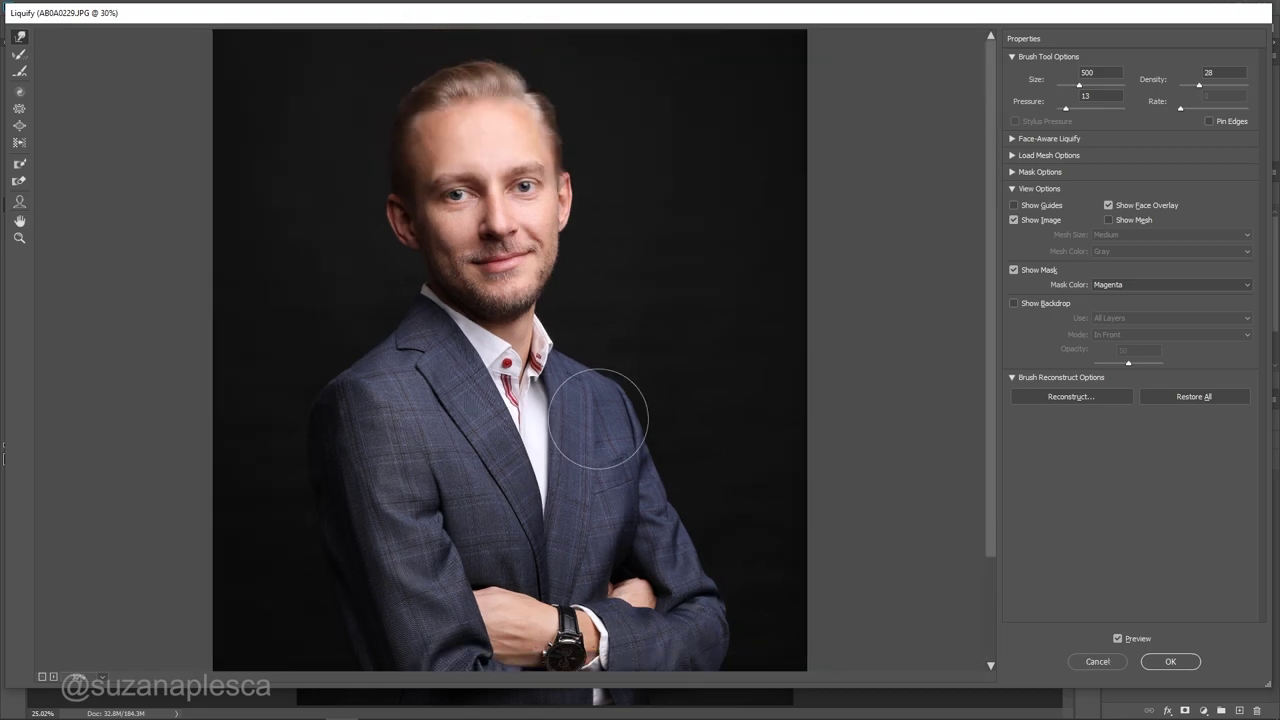
Refine the hair's outline on top of the head with the Forward Warp brush at sizes 200 and 250
scroll(598, 420, "up", 5)
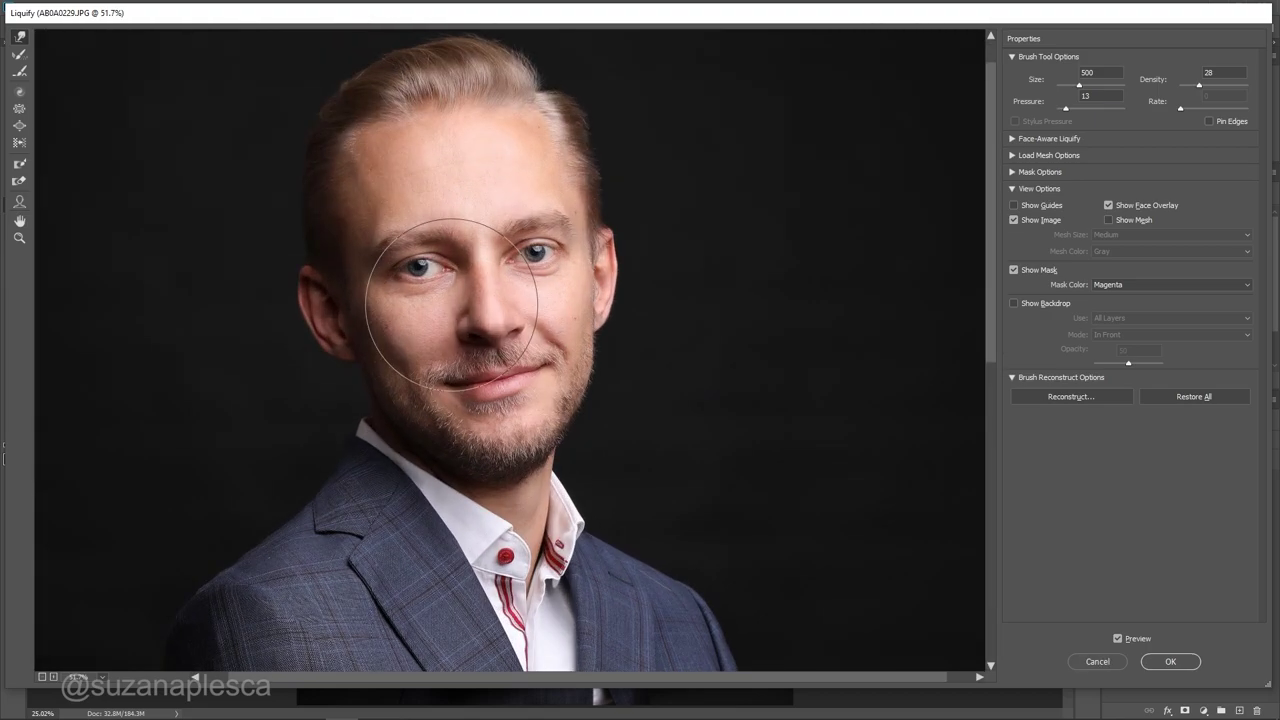
key("bracketleft")
key("bracketleft")
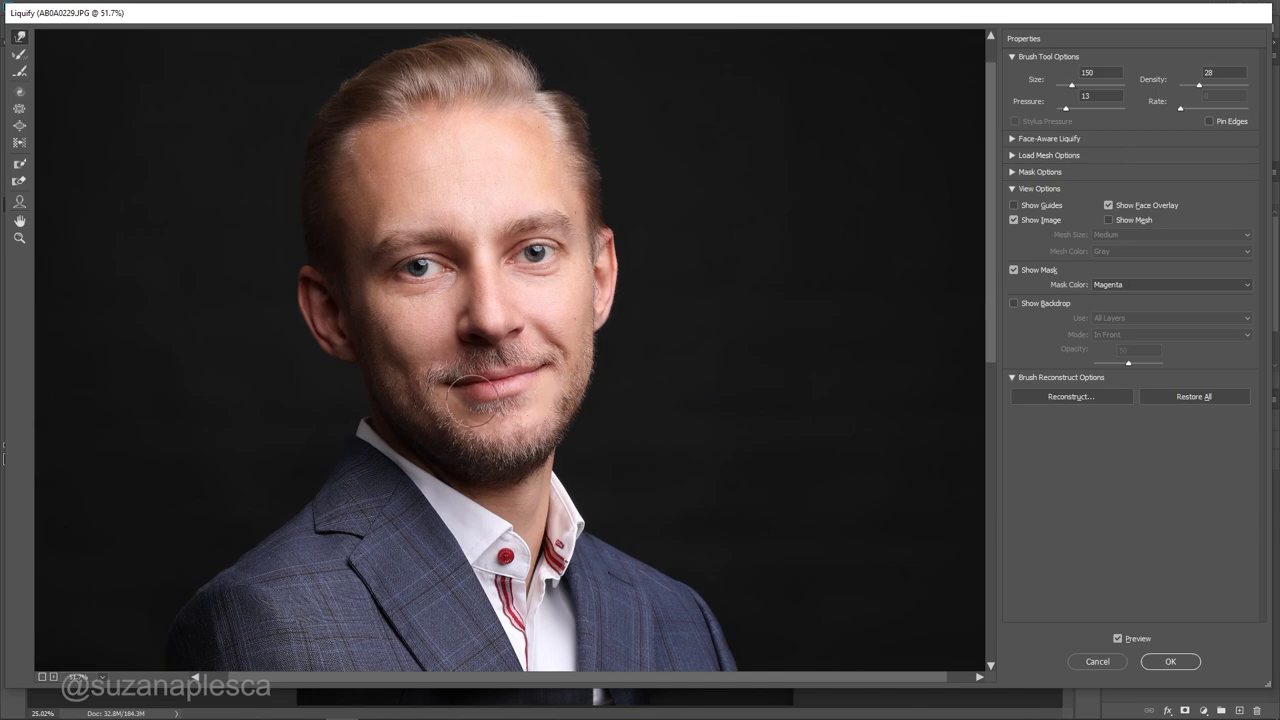
scroll(475, 320, "up", 2)
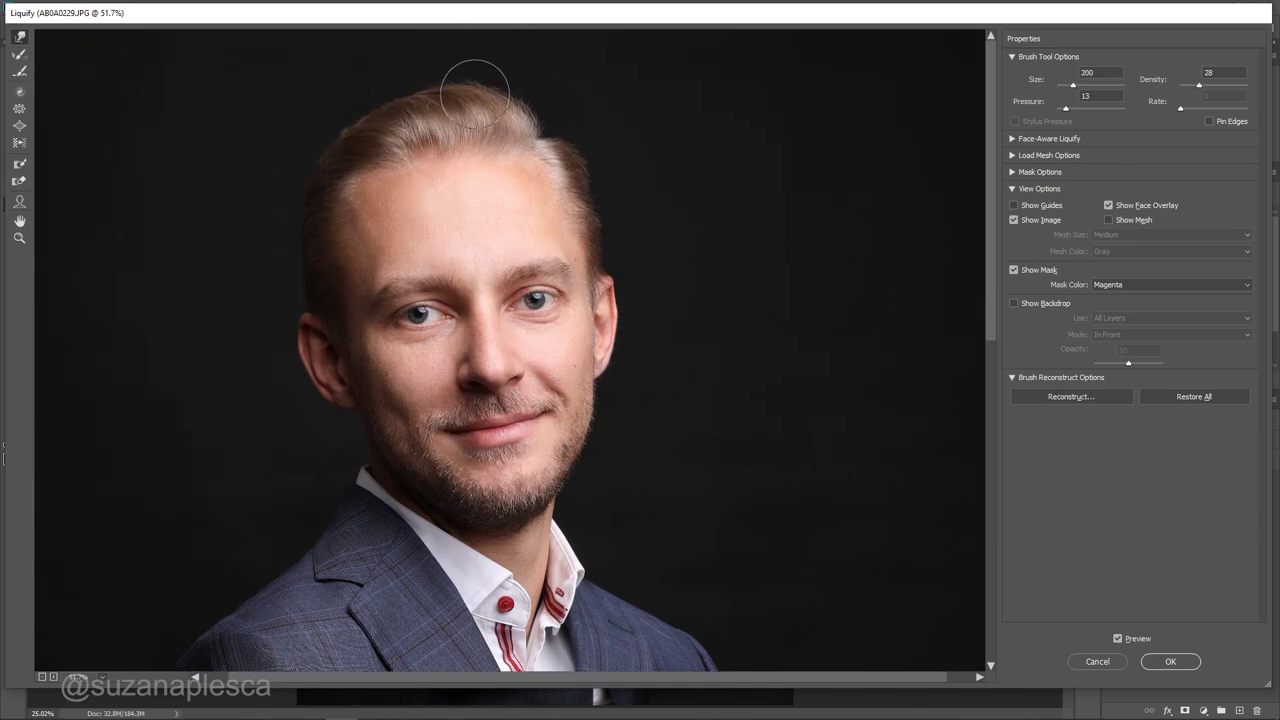
key("bracketright")
key("bracketright")
key("bracketright")
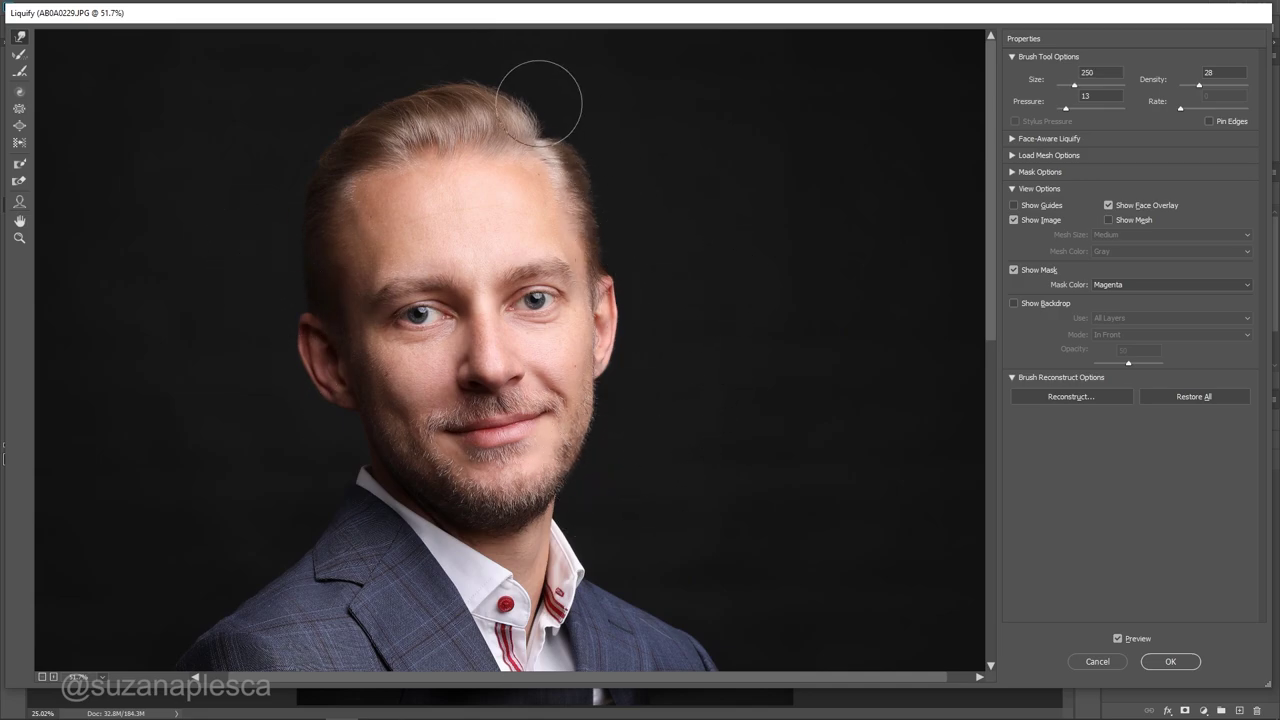
Compare the whole figure before and after the liquify changes by switching the filter preview off and on
key("ctrl+0")
key("ctrl+0")
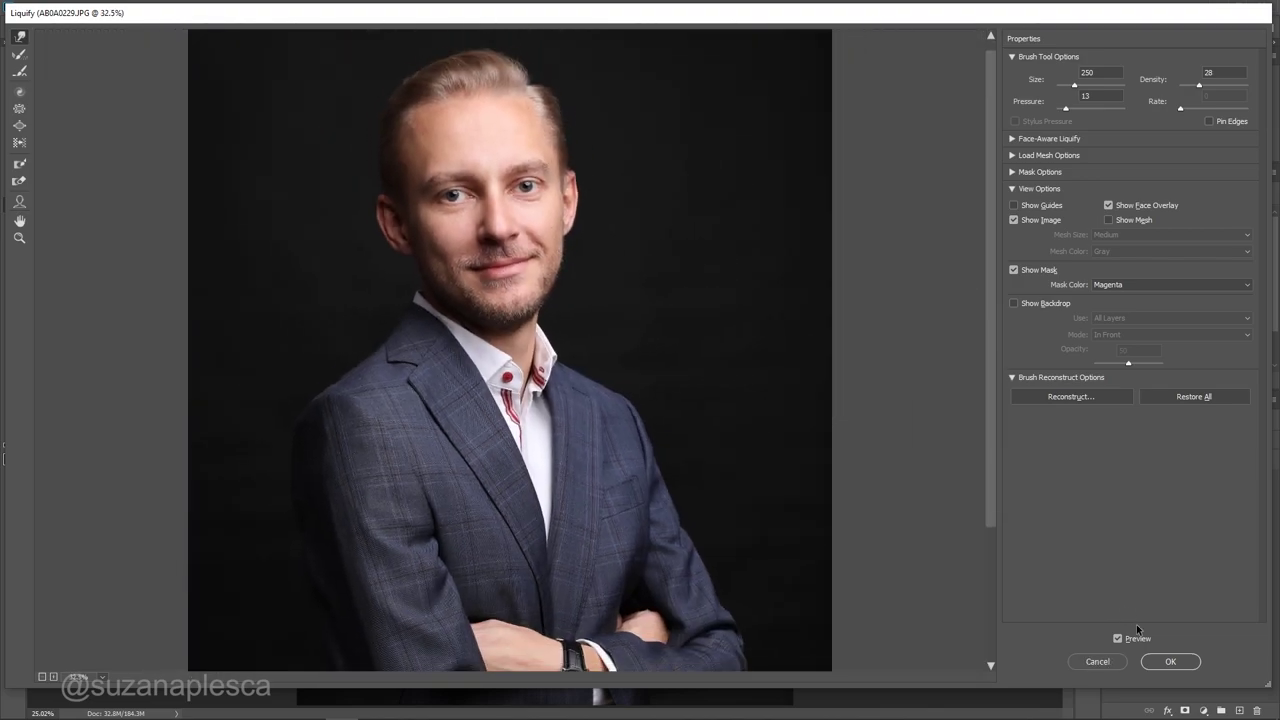
key("ctrl+0")
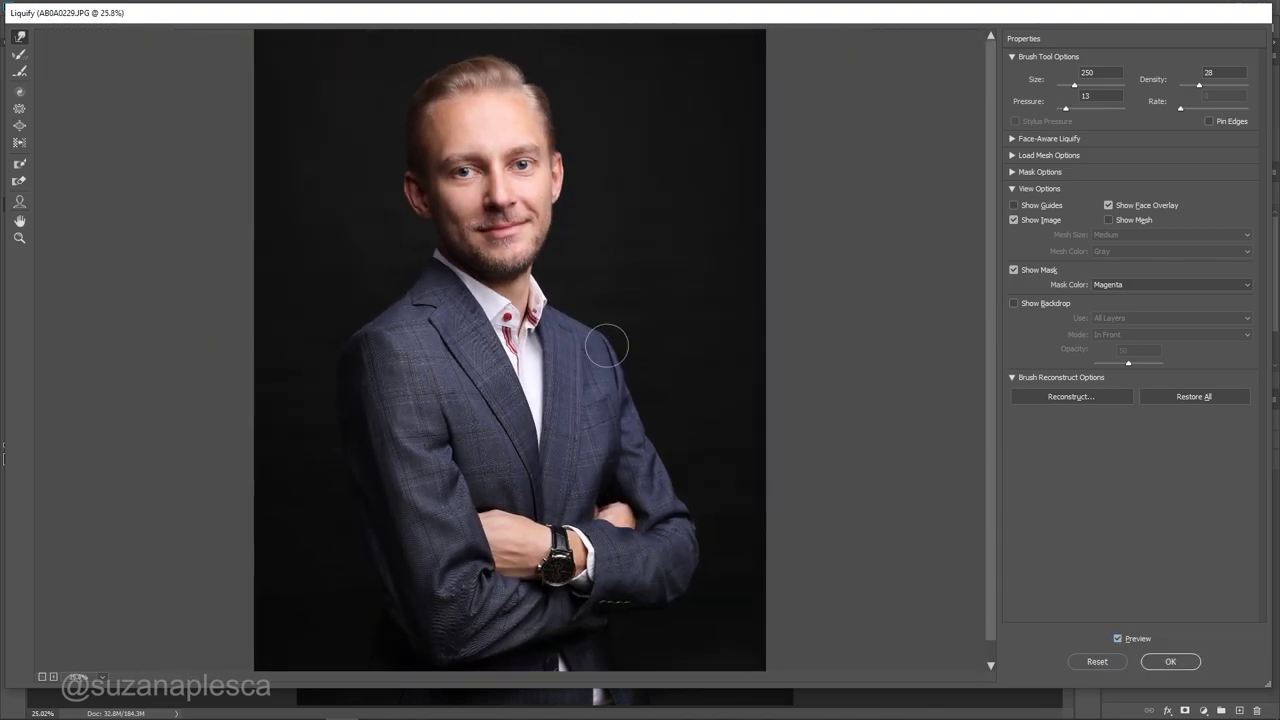
left_click(1118, 639)
left_click(1118, 639)
left_click(1118, 639)
left_click(1118, 639)
left_click(1118, 639)
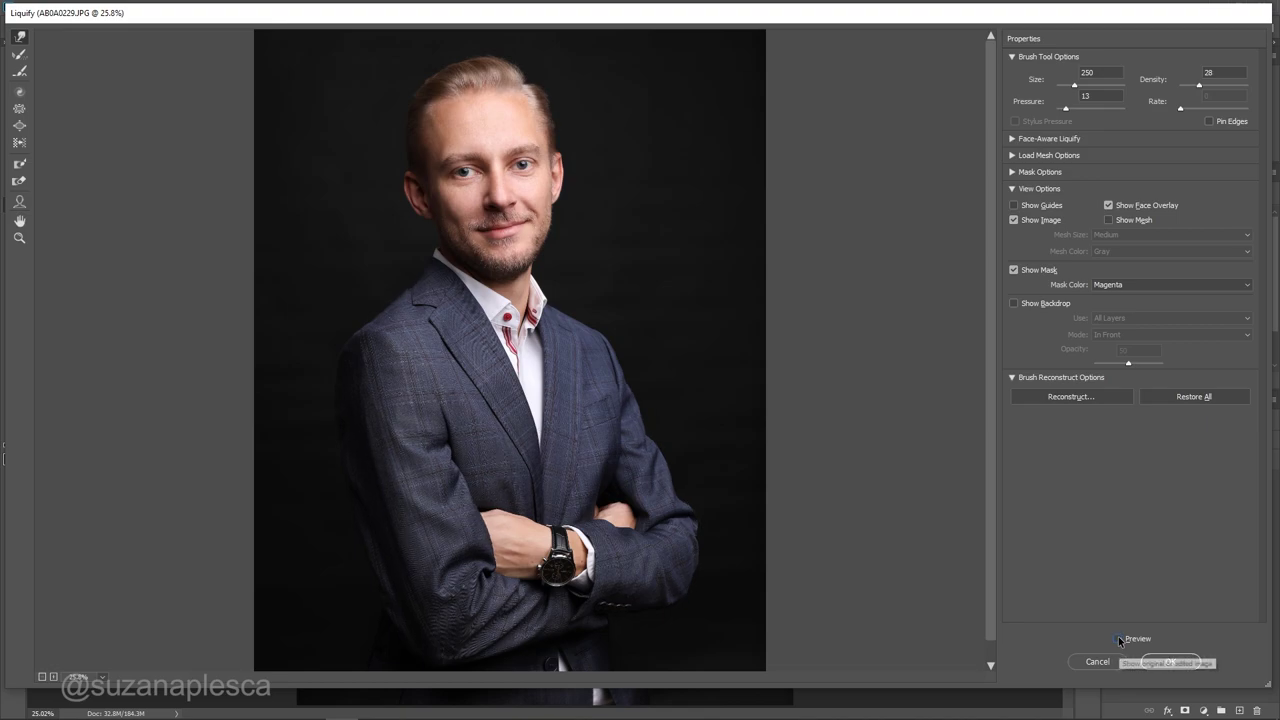
Apply the Liquify changes and group the suit, fly-aways and SKIN items into a group named "corporate edit"
left_click(1170, 662)
left_click(1199, 538, "shift")
left_click_drag(1199, 487, 1221, 710)
double_click(1156, 478)
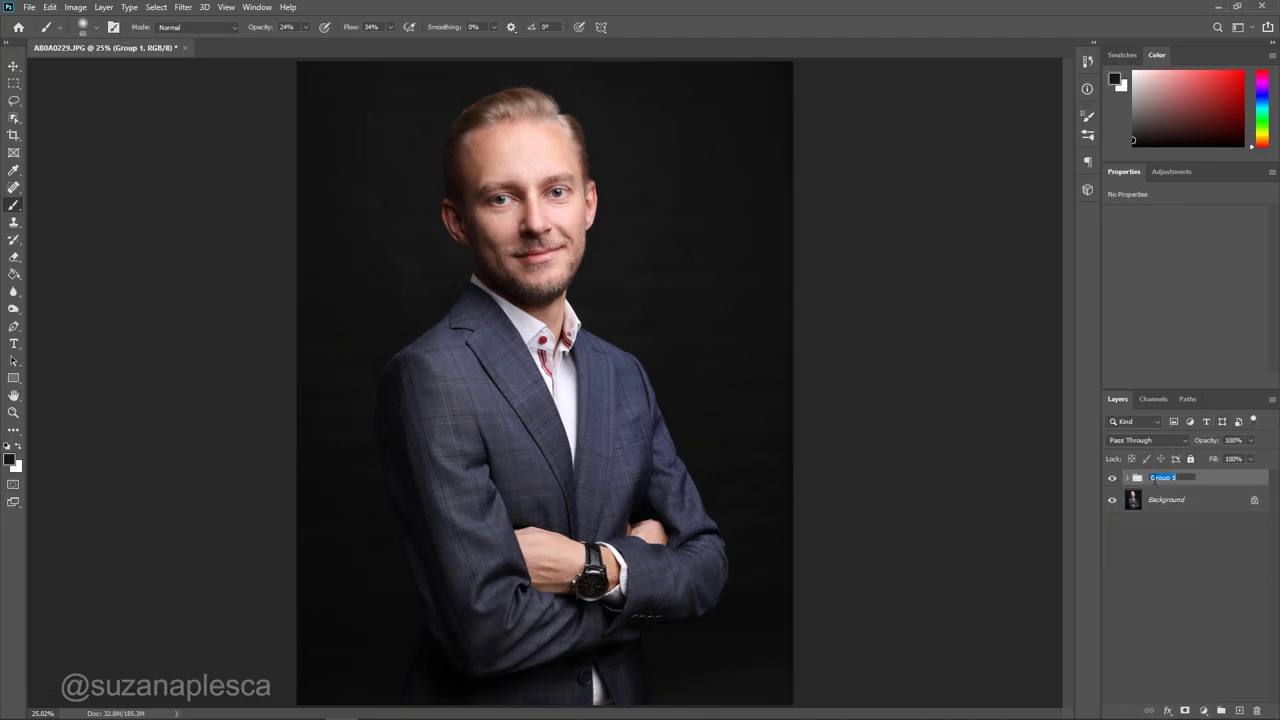
type("corporate edit")
key("Return")
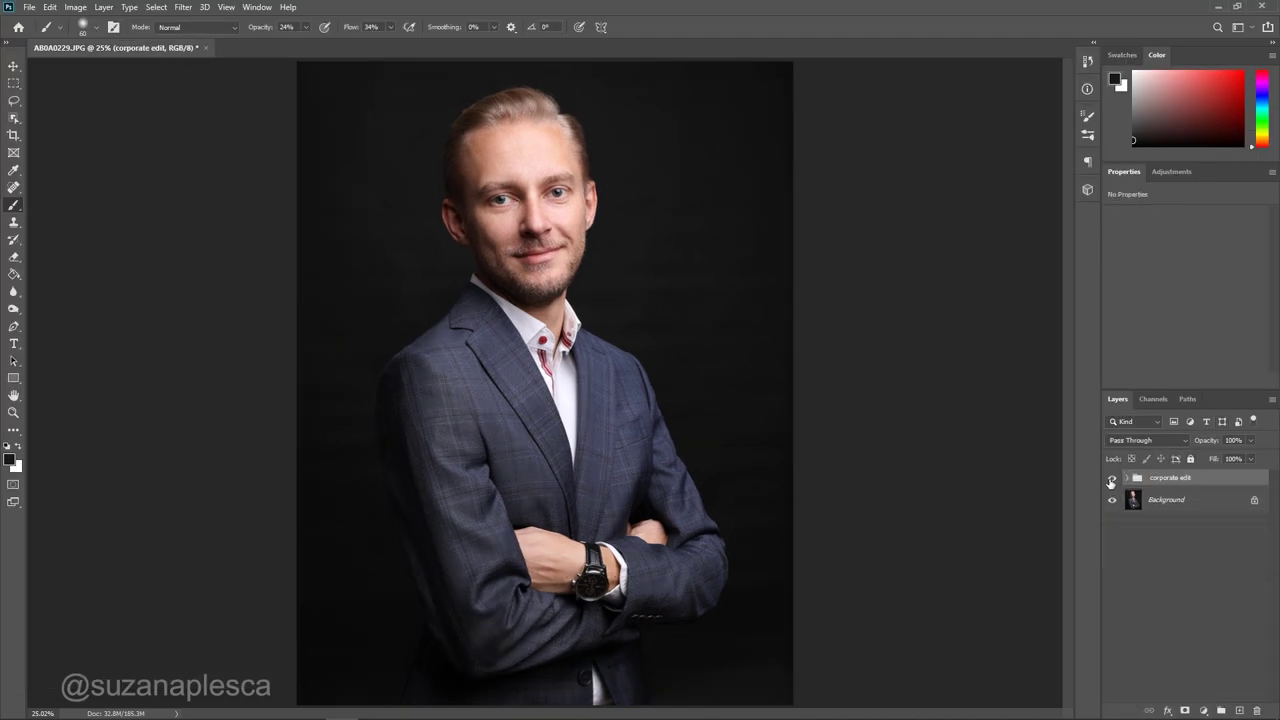
Compare the portrait before and after retouching by hiding and showing the corporate edit group
left_click(1111, 481)
left_click(1111, 481)
left_click(1111, 481)
left_click(1111, 481)
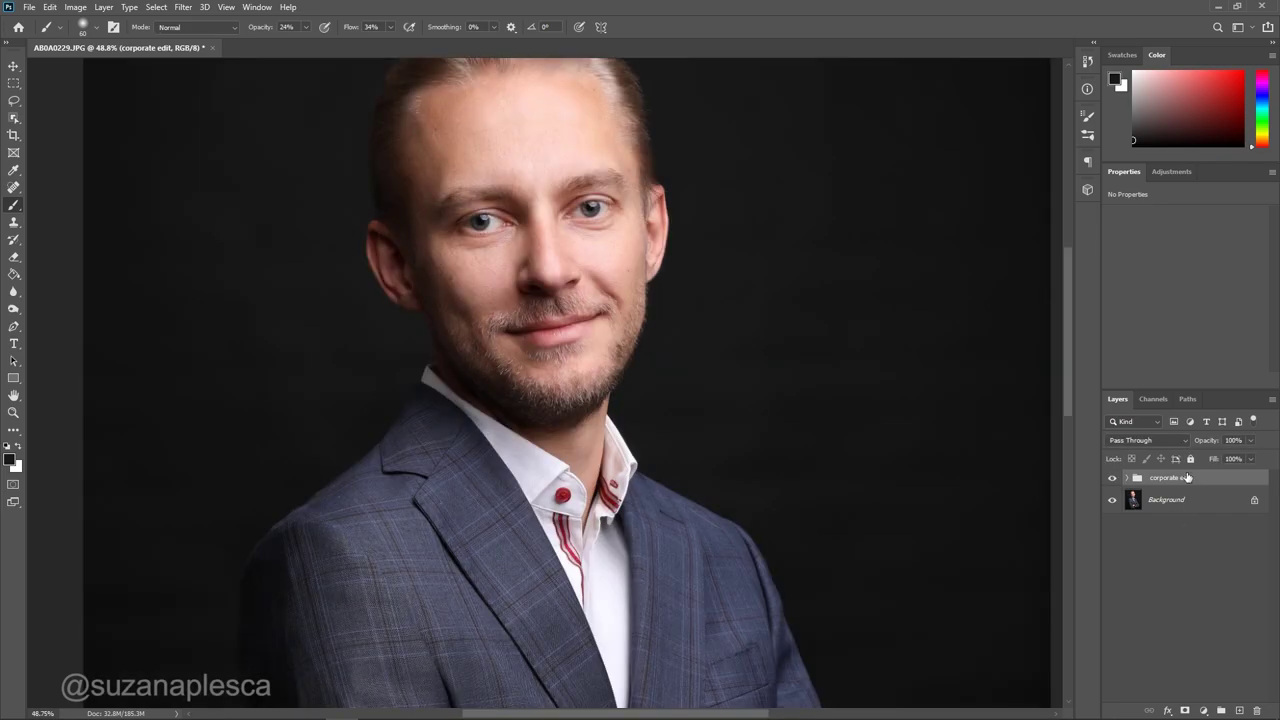
Stamp the visible layers onto a new layer named "sharp" and apply Unsharp Mask with radius 1.0 pixels and threshold 0
key("ctrl+shift+alt+e")
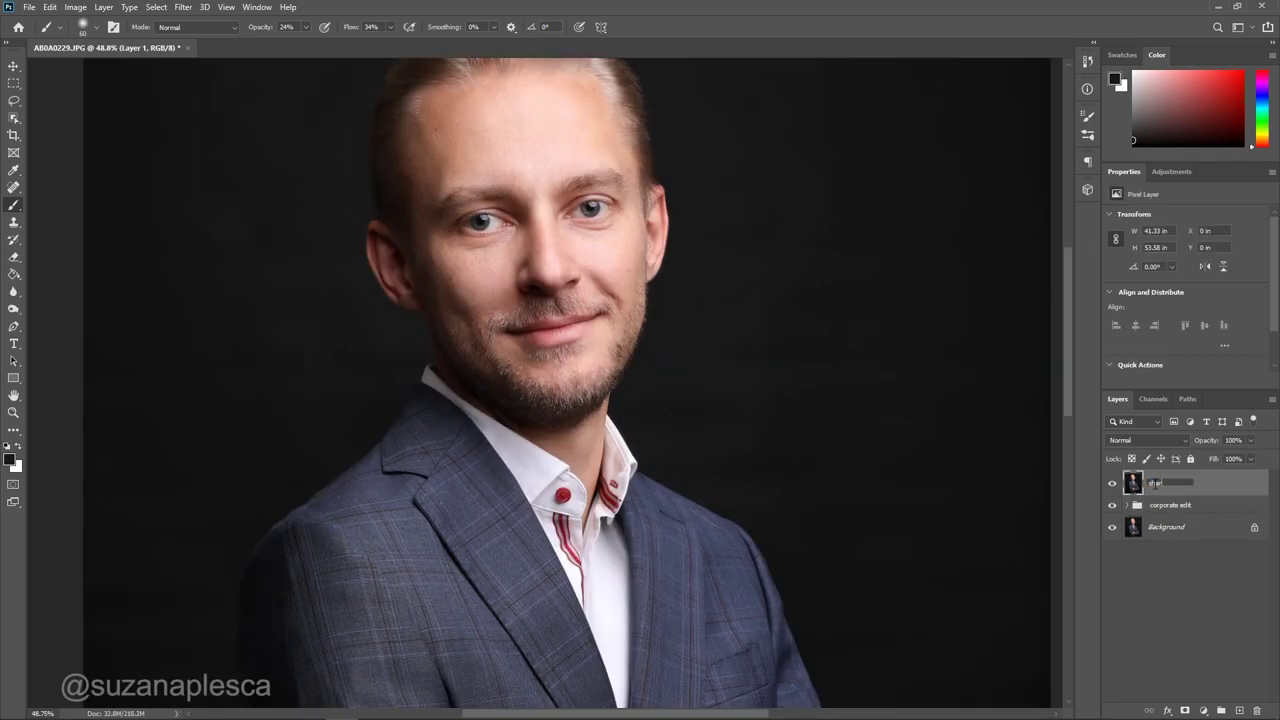
scroll(580, 177, "up", 4)
left_click(176, 10)
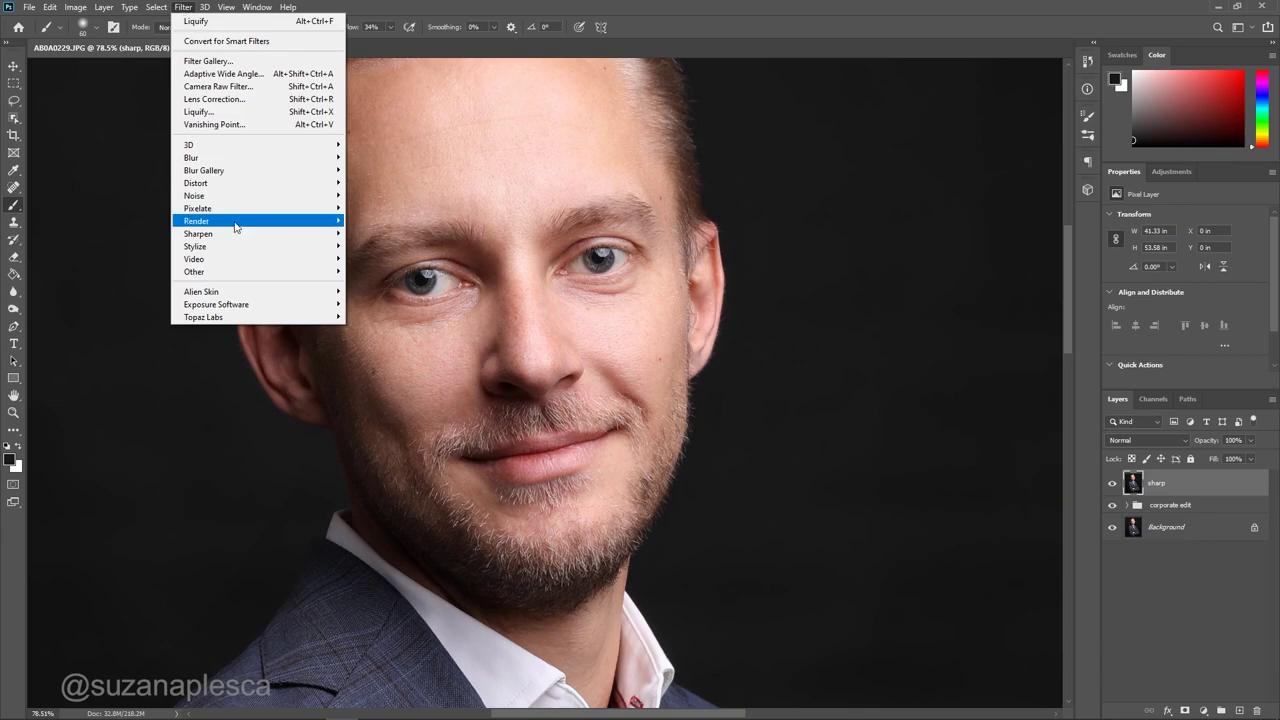
mouse_move(286, 217)
left_click(390, 297)
left_click_drag(1048, 160, 872, 127)
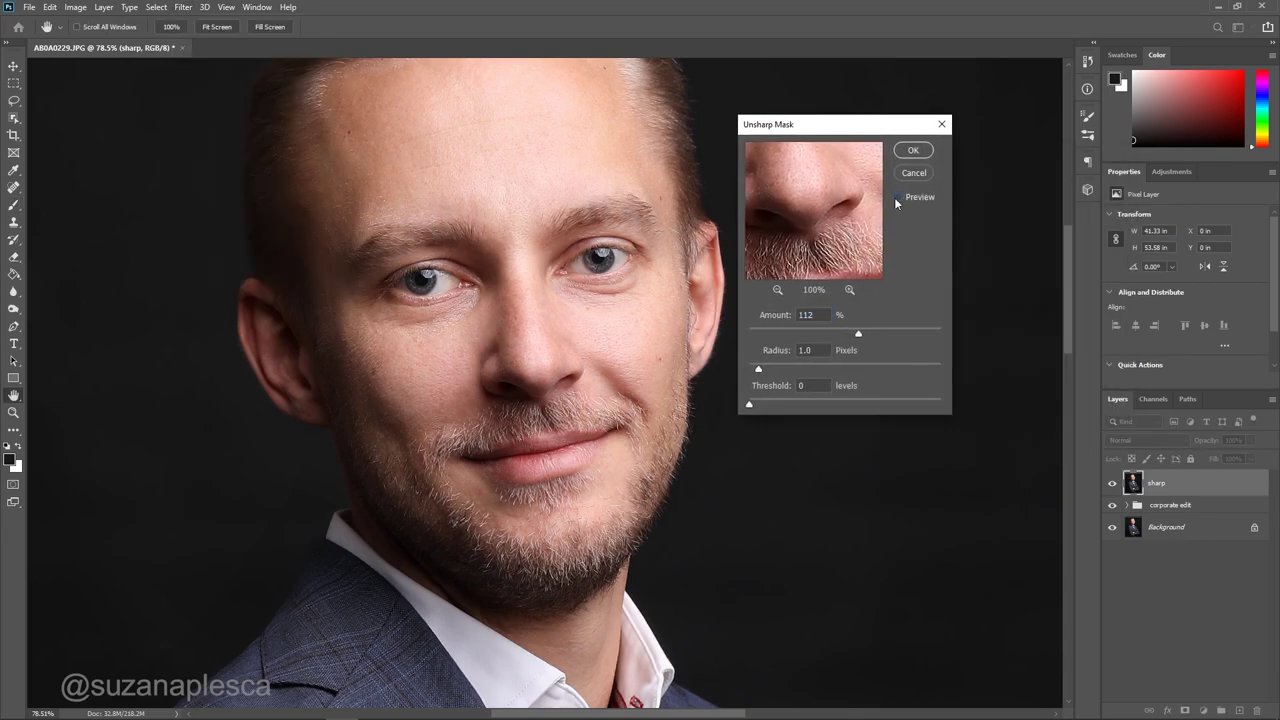
left_click_drag(858, 333, 811, 333)
left_click(914, 150)
scroll(684, 290, "down", 4)
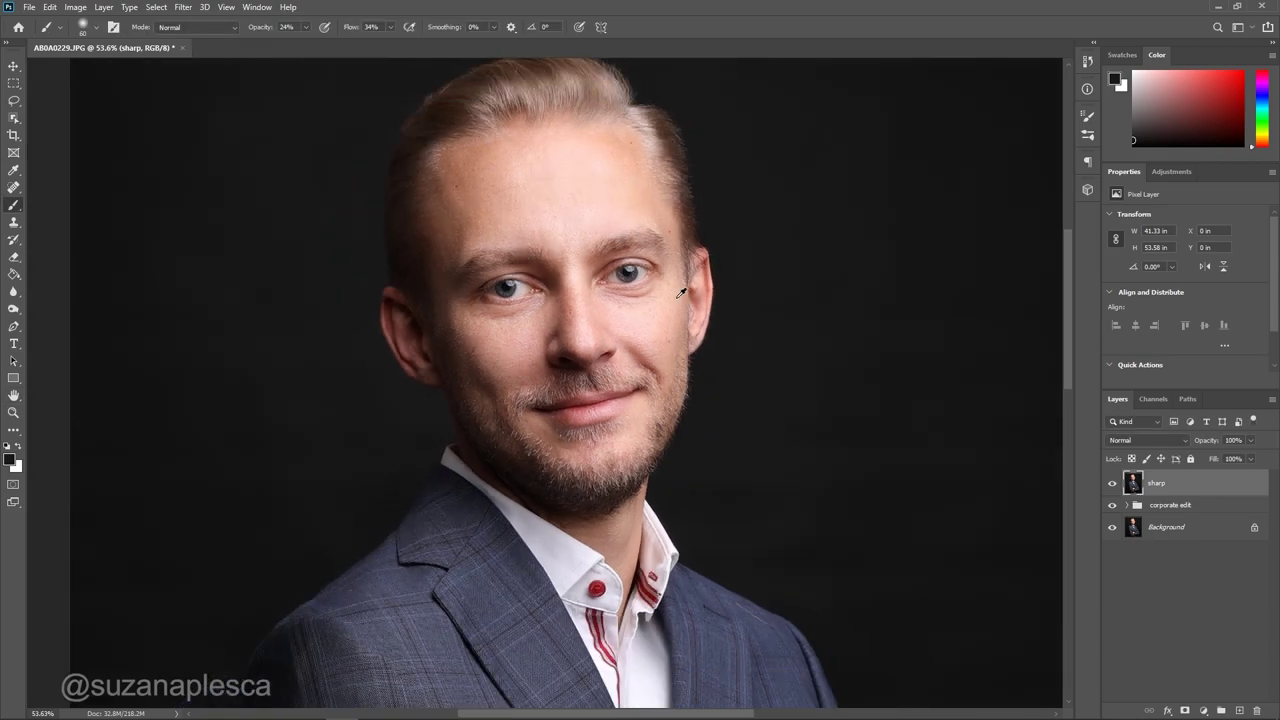
Group the sharp layer with the corporate edit group and name the new group "all edits"
scroll(684, 286, "down", 1)
scroll(700, 295, "up", 1)
left_click(1150, 504, "ctrl")
key("ctrl+g")
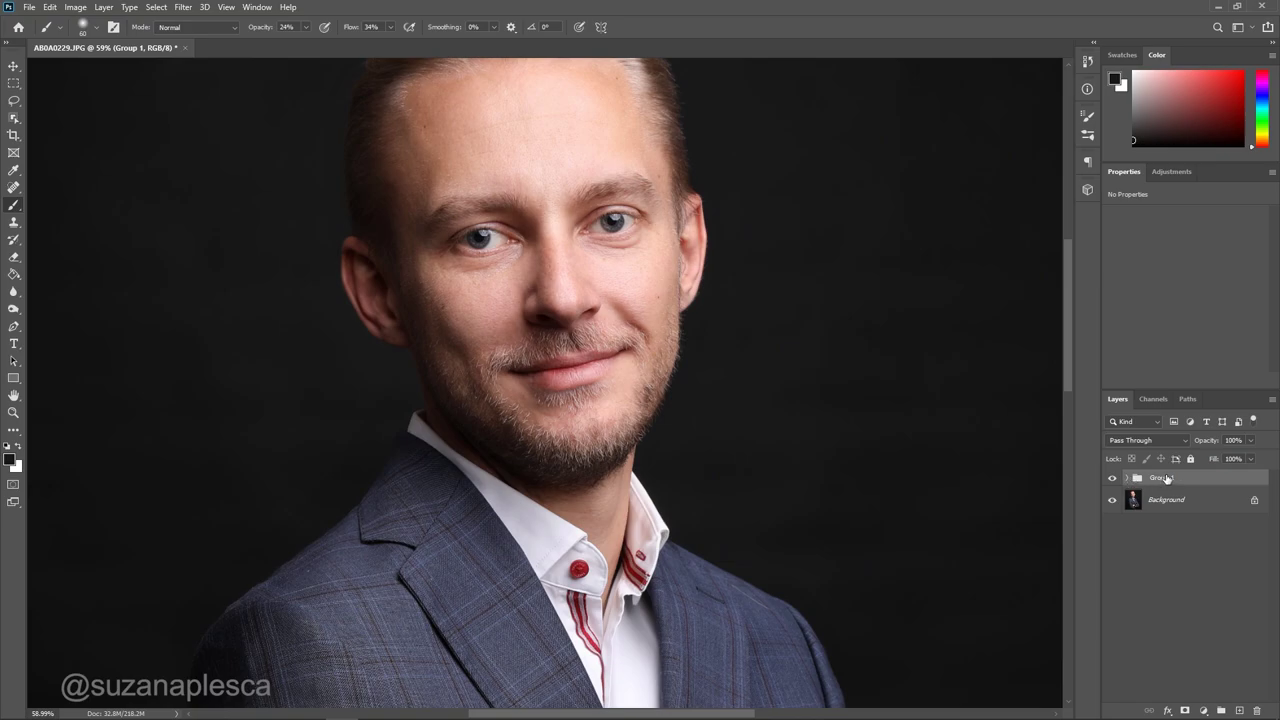
double_click(1163, 477)
type("all edits")
key("Return")
Compare the original and final portrait close up and at full figure by hiding and showing the all edits group
scroll(557, 378, "up", 5)
scroll(557, 378, "down", 1)
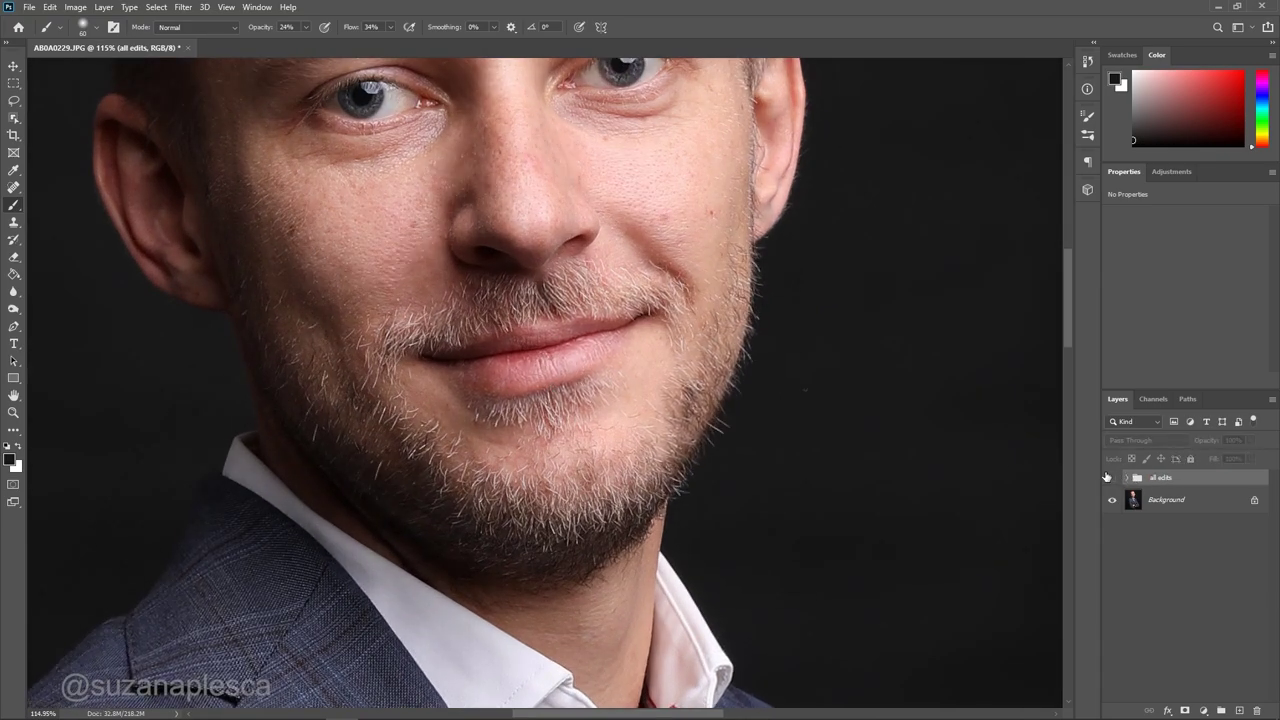
scroll(570, 500, "down", 4)
left_click(1113, 477)
left_click(1113, 477)
left_click(1113, 477)
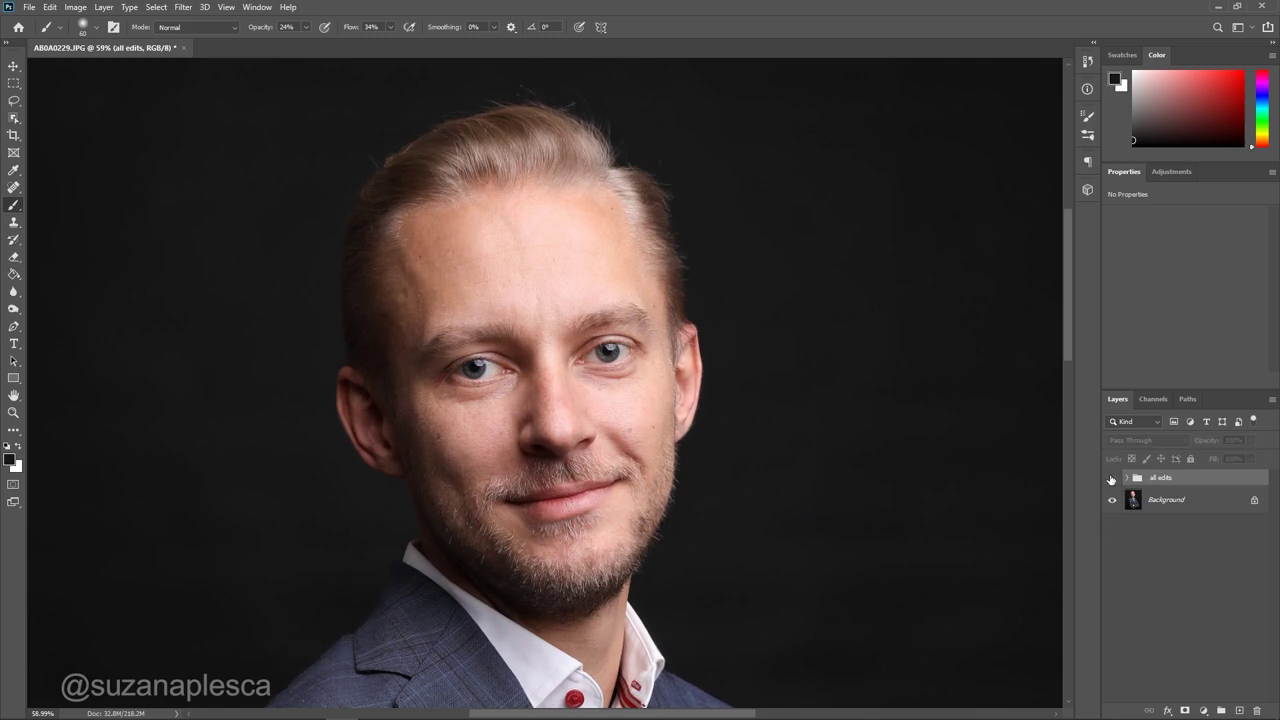
left_click(1113, 477)
scroll(503, 131, "up", 4)
left_click(1113, 477)
left_click(1112, 477)
left_click(1112, 477)
left_click(1112, 477)
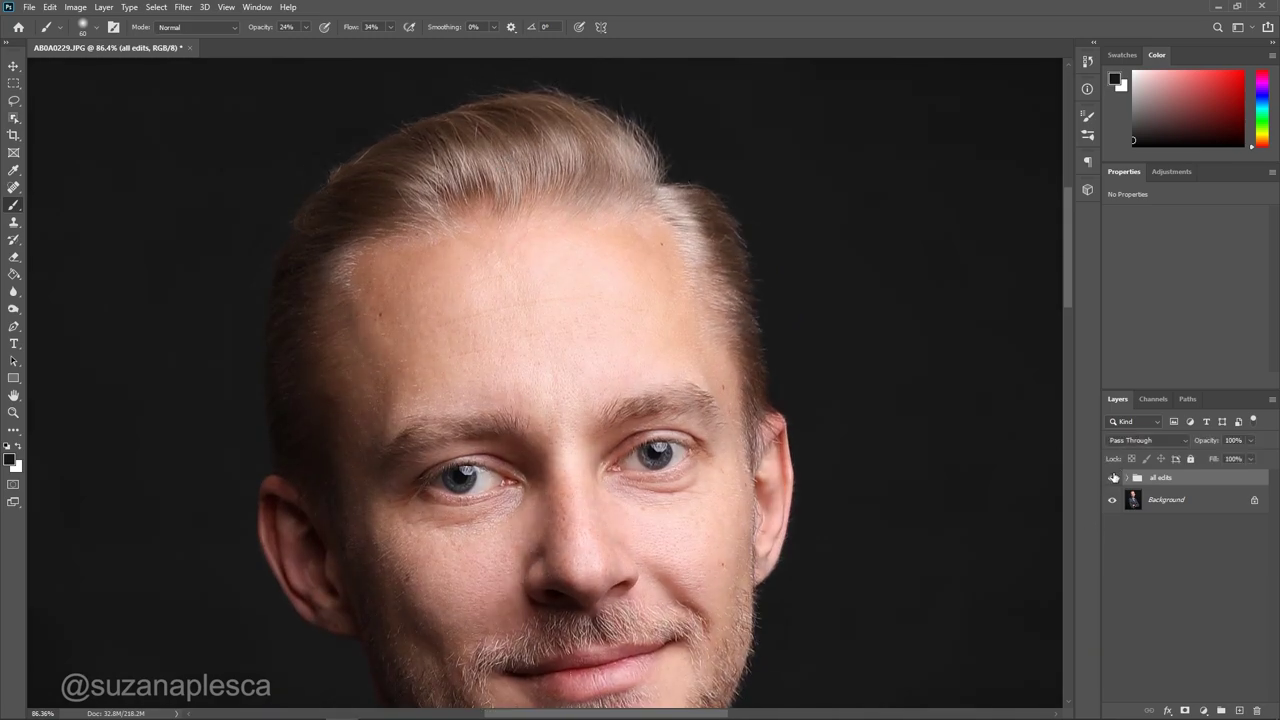
scroll(657, 294, "down", 4)
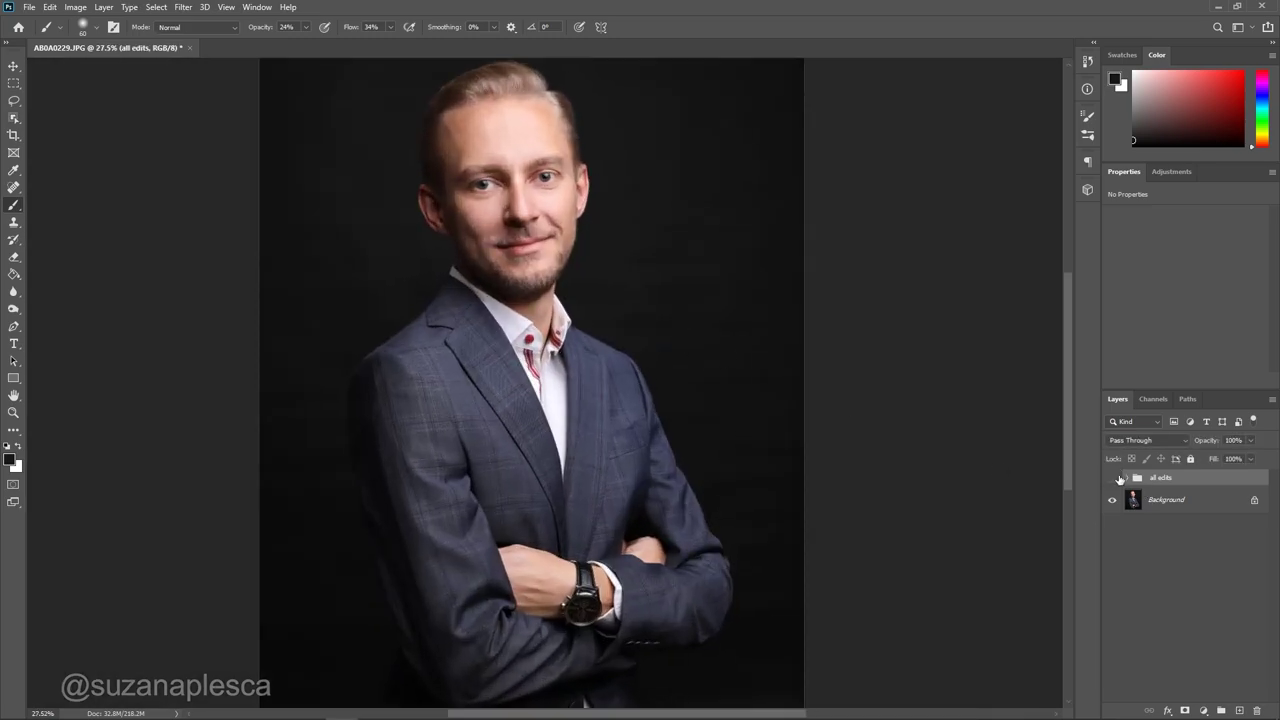
left_click(1119, 478)
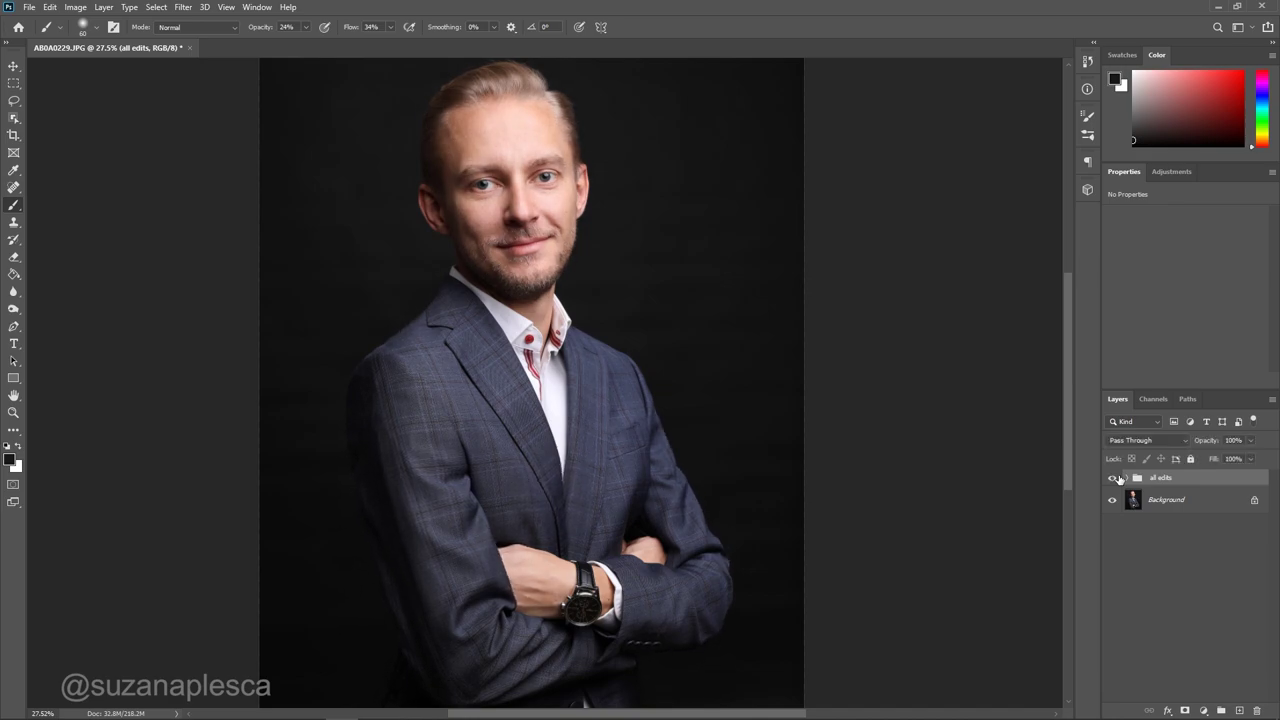